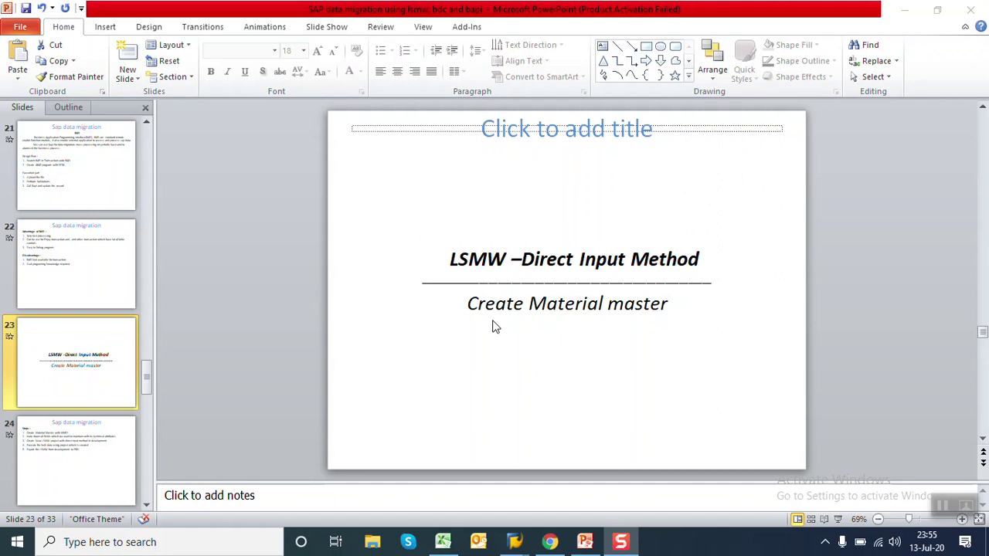
Show the slide listing the LSMW direct input steps and go through each of its five points.
click(94, 476)
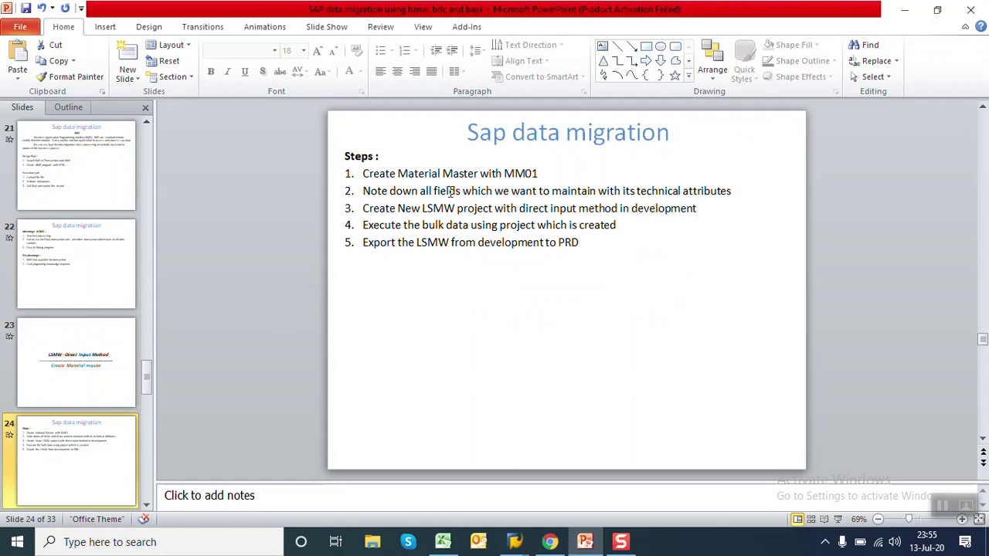
click(550, 172)
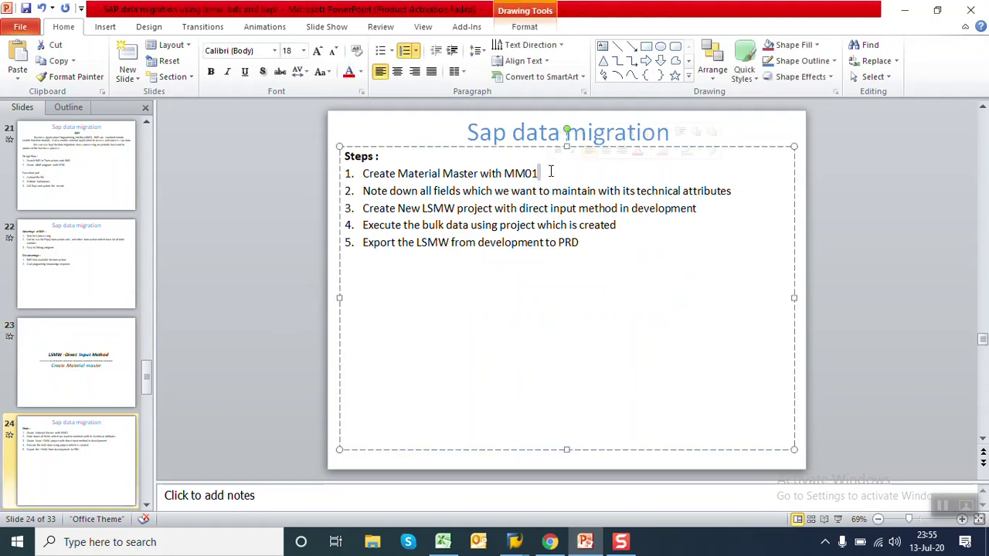
click(557, 193)
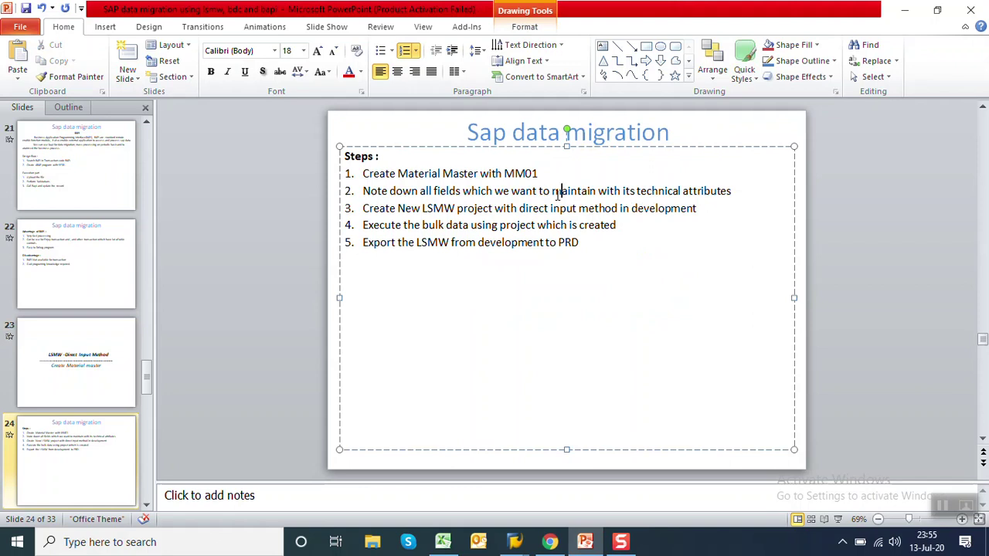
click(703, 211)
click(645, 223)
click(602, 241)
click(559, 172)
Switch to the SAP Easy Access window and start transaction MM01.
mouse_move(513, 542)
click(504, 500)
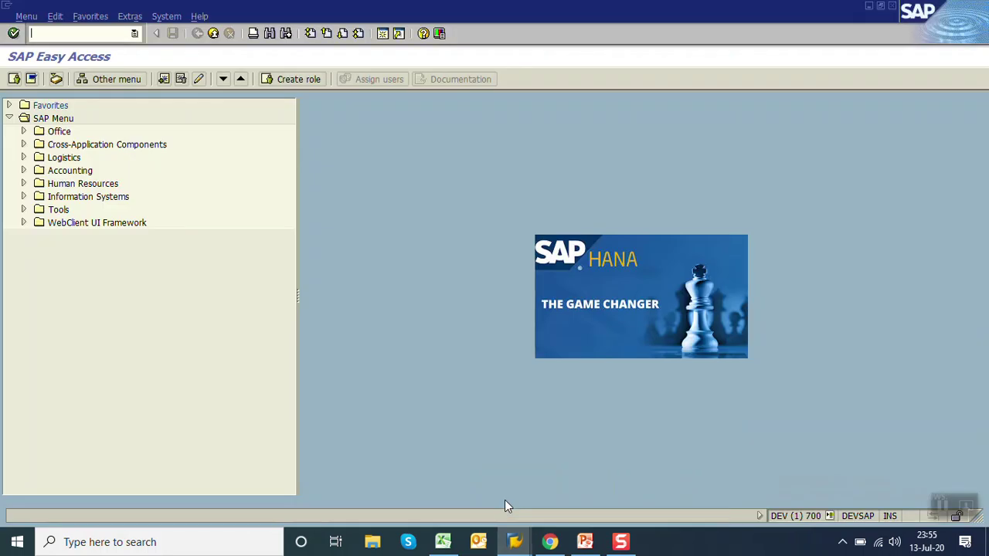
text(mm01)
key(Return)
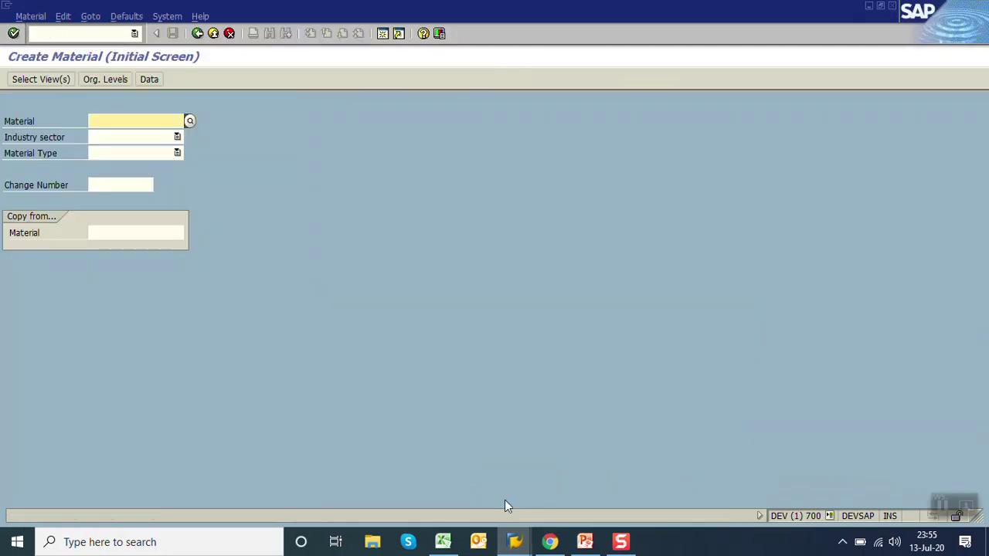
Set the industry sector to Plant engin./construction and the material type to ROH Raw materials, and continue with the Basic Data 1 view.
click(177, 138)
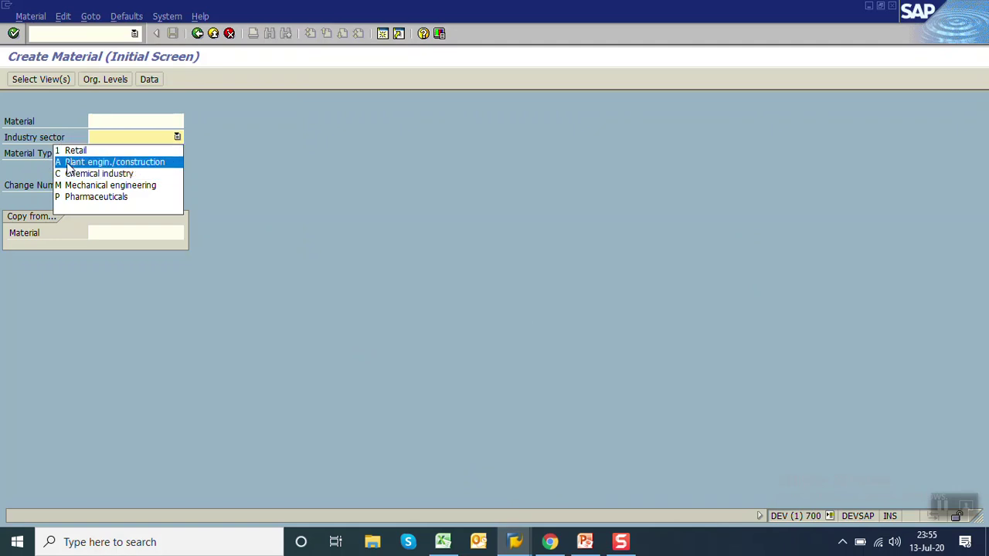
click(111, 164)
click(126, 159)
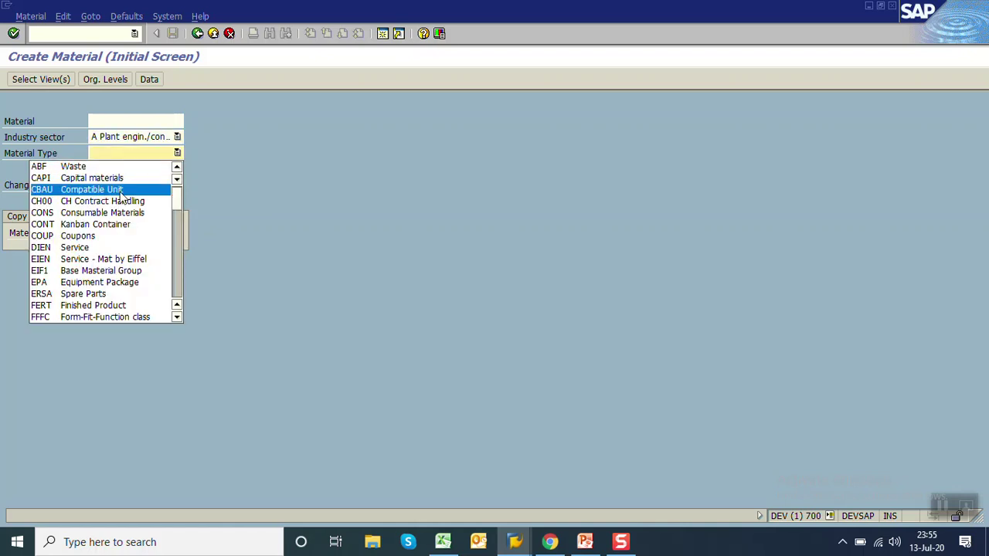
key(r)
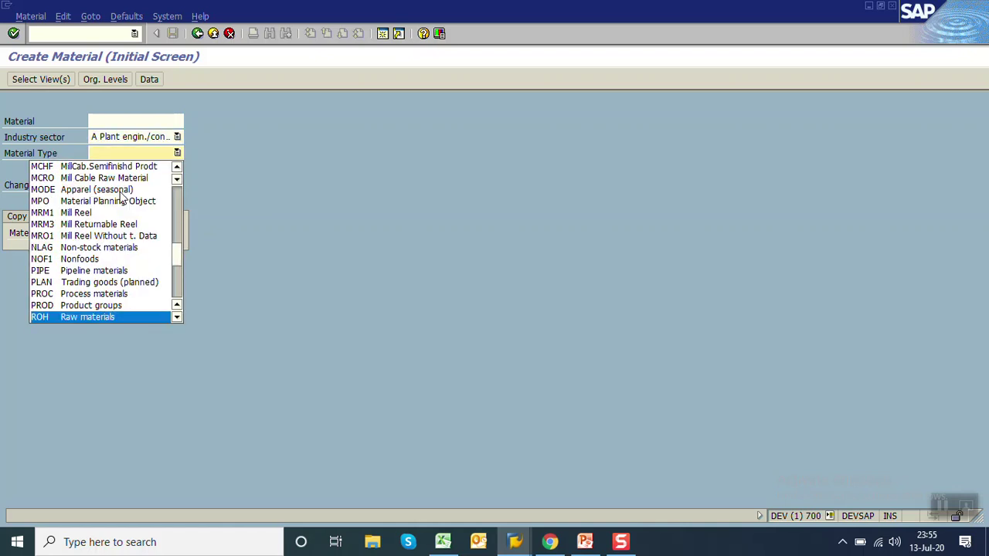
click(87, 317)
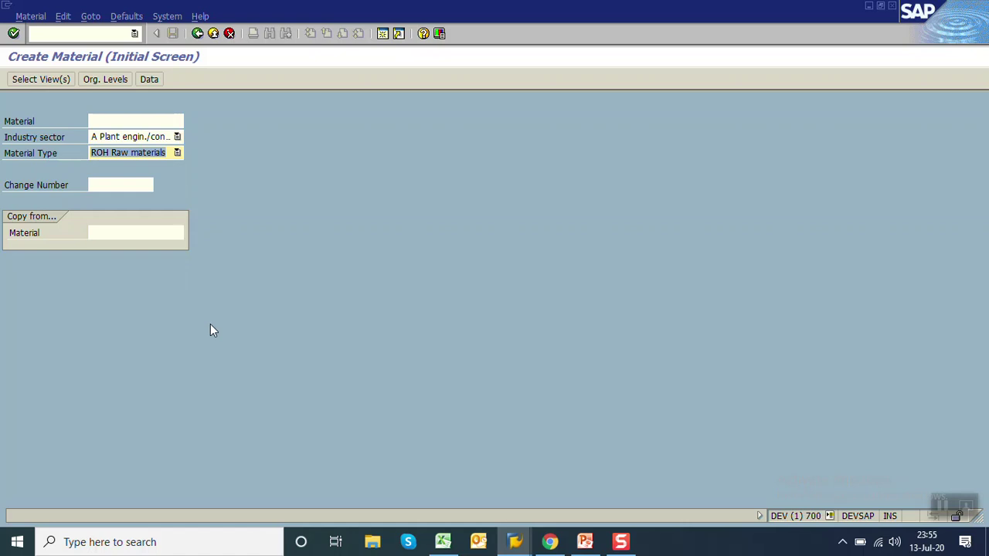
key(Return)
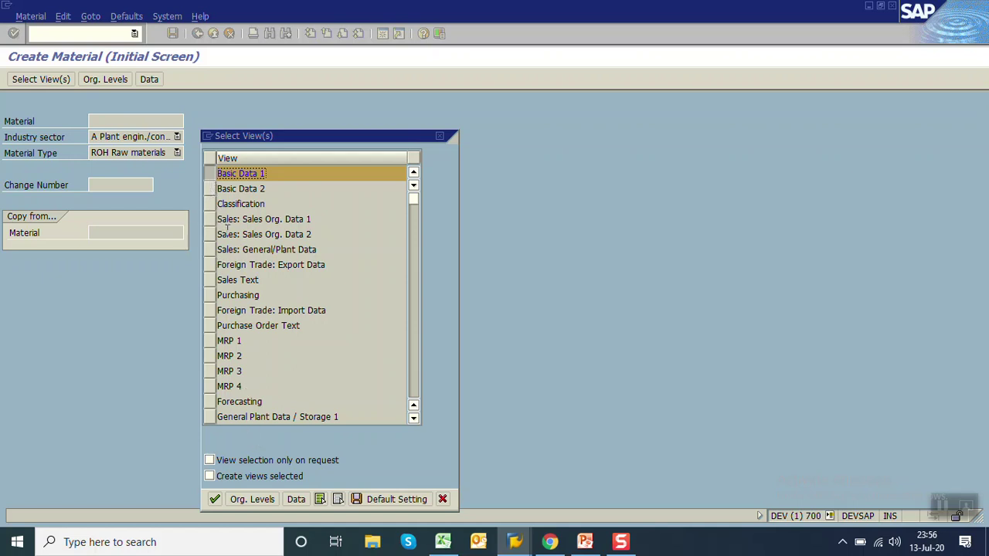
click(215, 501)
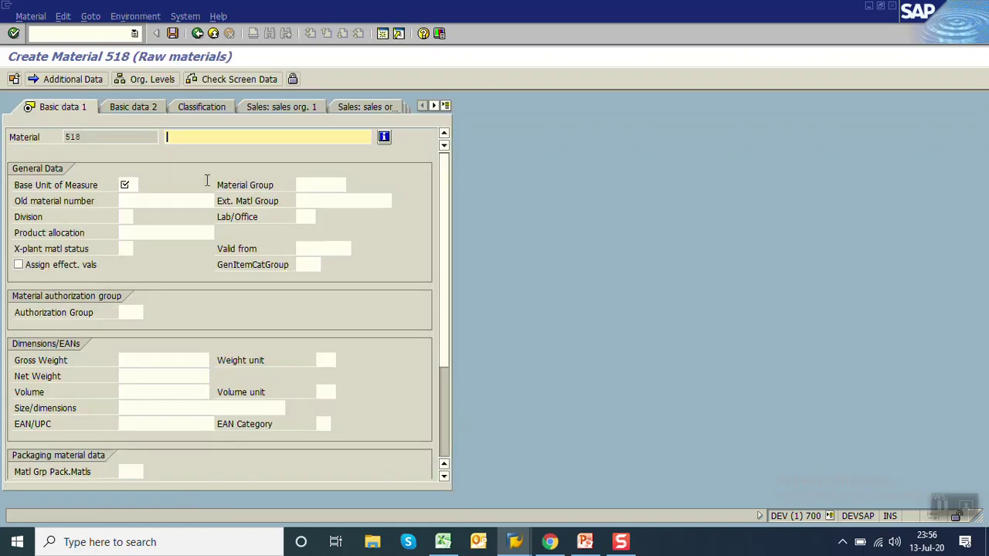
Enter the material description FLAT A1-101 and base unit of measure FT2, and save the new material.
text(FLAT A1-101)
key(Tab)
text(FT2)
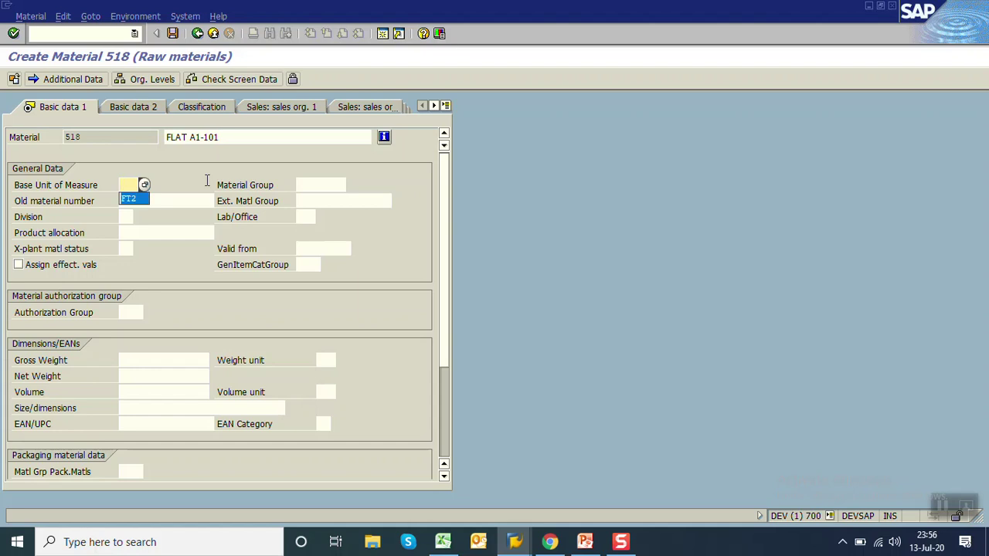
key(Tab)
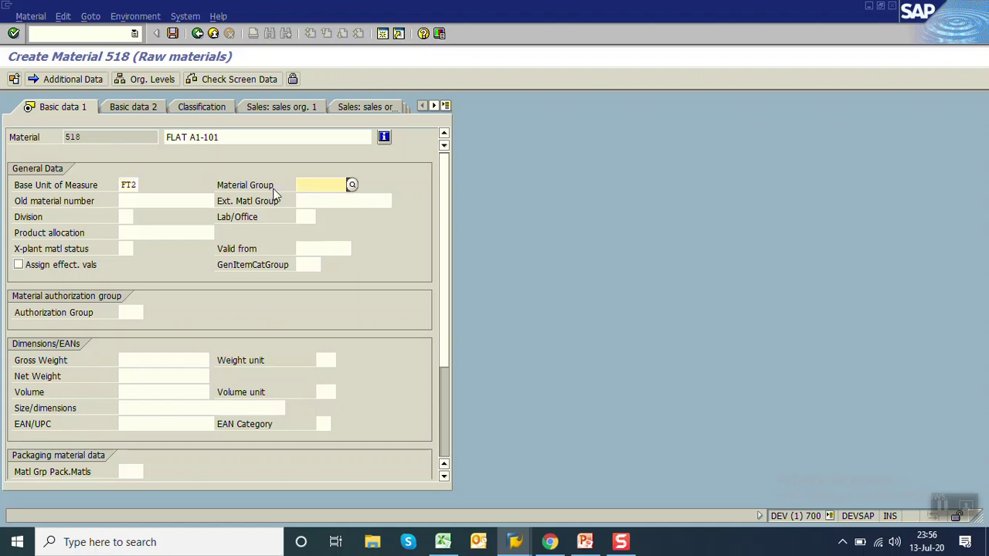
key(Return)
key(Return)
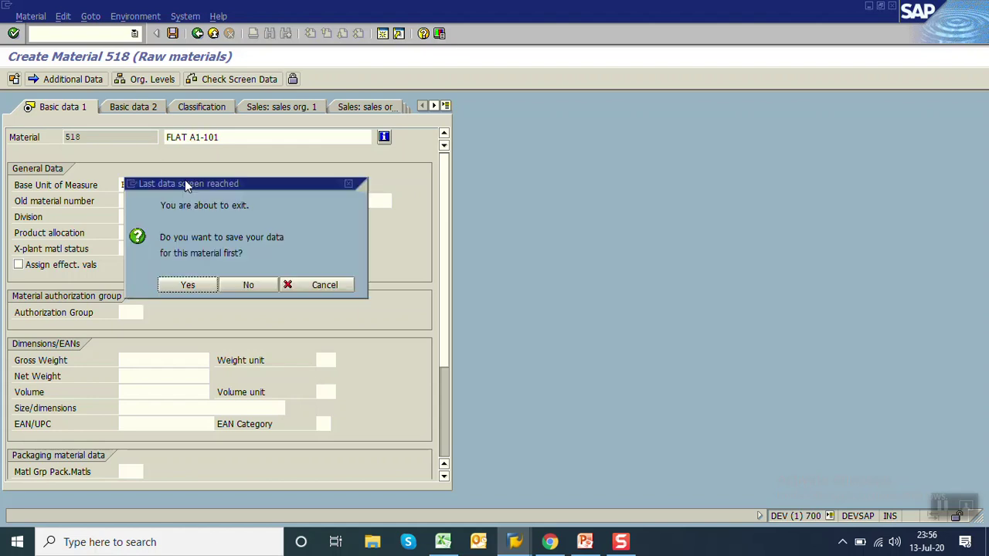
click(192, 288)
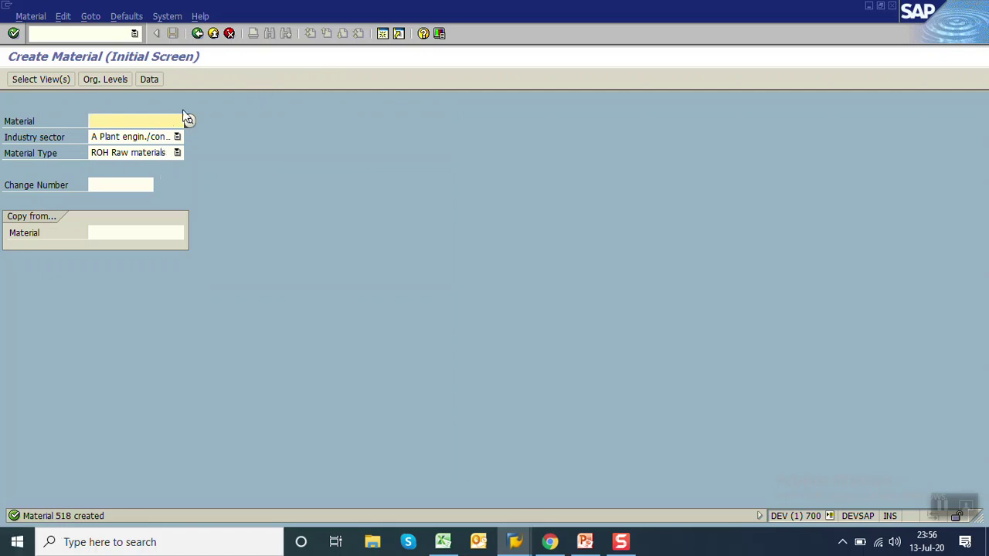
Look up the technical information of the Industry sector field and display its data element definition.
click(133, 137)
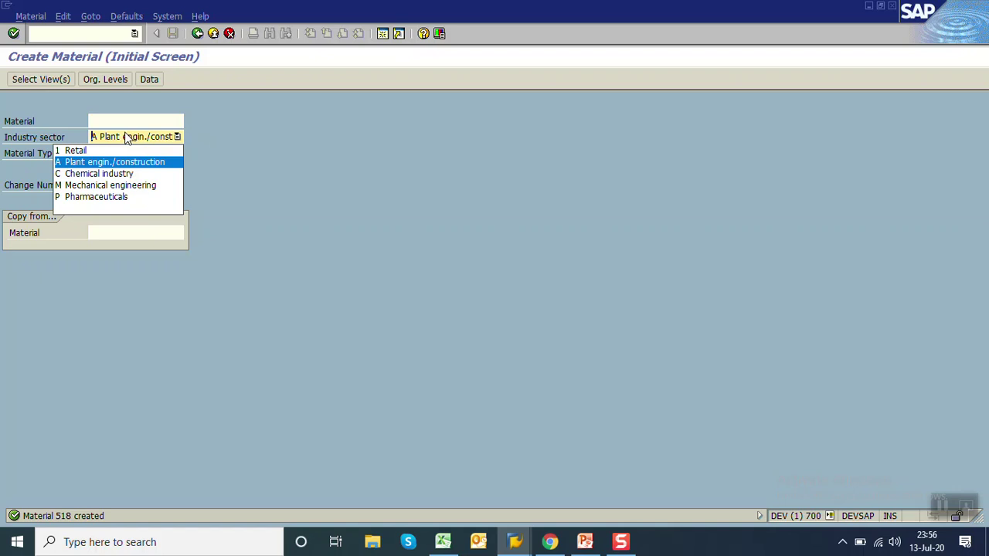
click(128, 137)
key(F1)
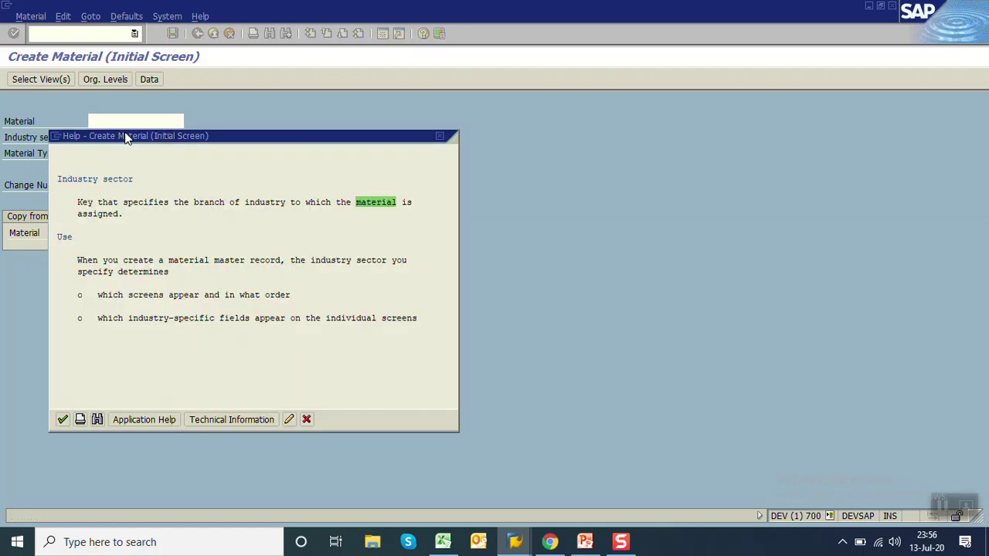
click(212, 422)
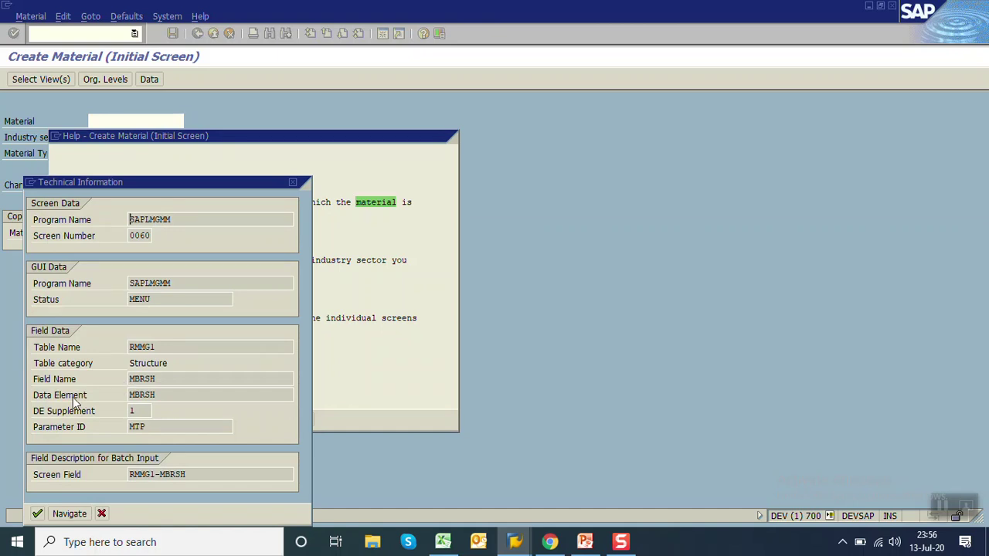
double_click(142, 393)
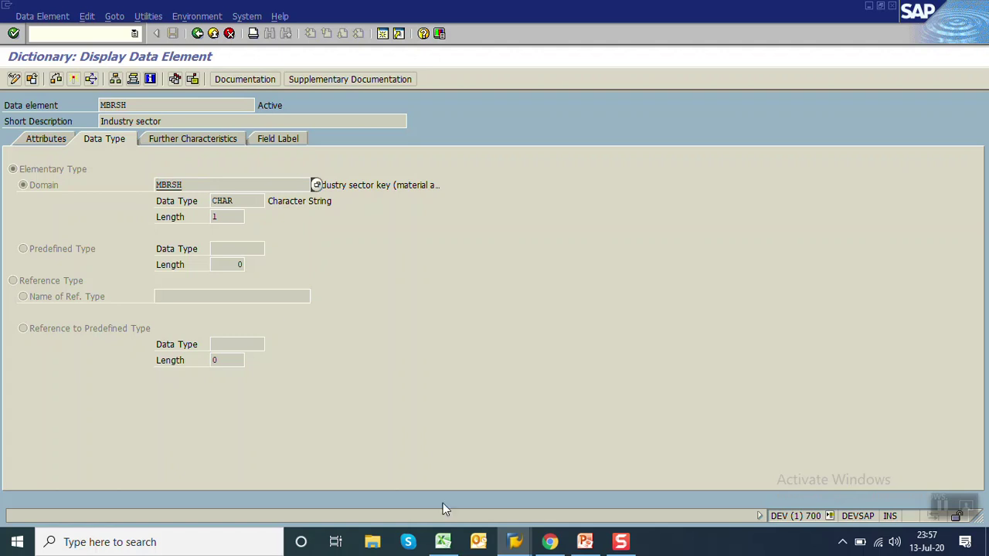
Switch to the Excel workbook and record MBRSH, C, 1 and "industry section" across row 2 of Sheet4, starting in column B.
click(443, 542)
key(Down)
key(Right)
text(MBRSH)
key(Right)
text(C)
key(Right)
text(1)
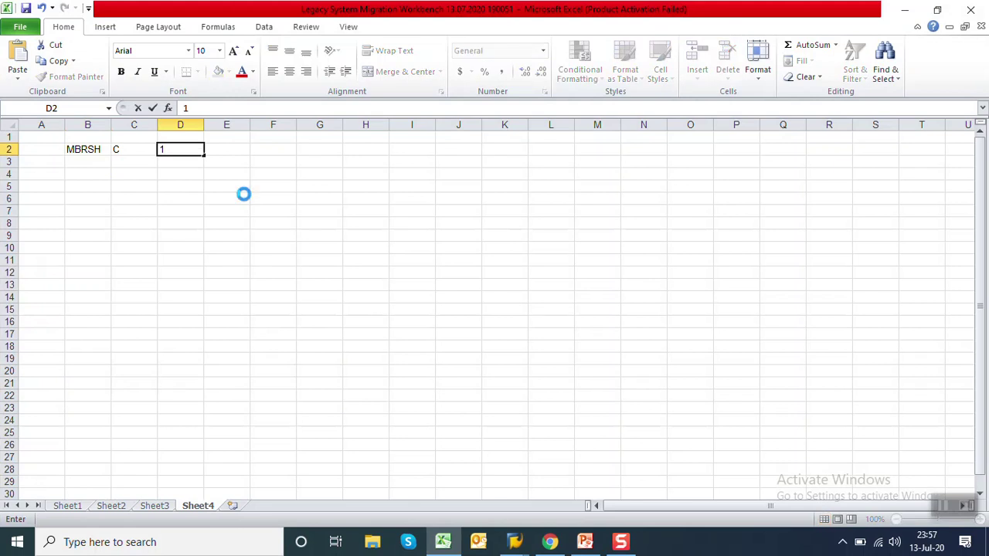
key(Right)
text(indu)
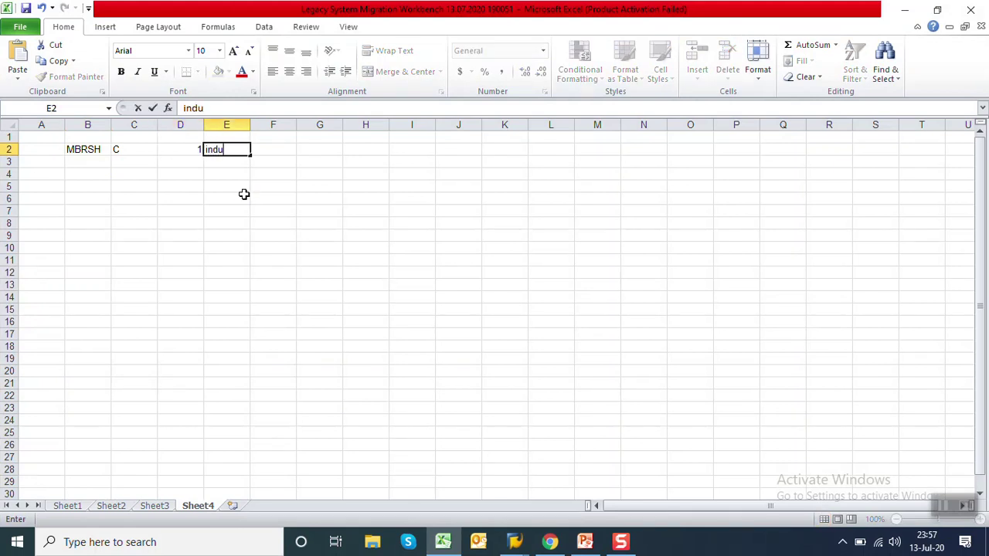
text(stry section)
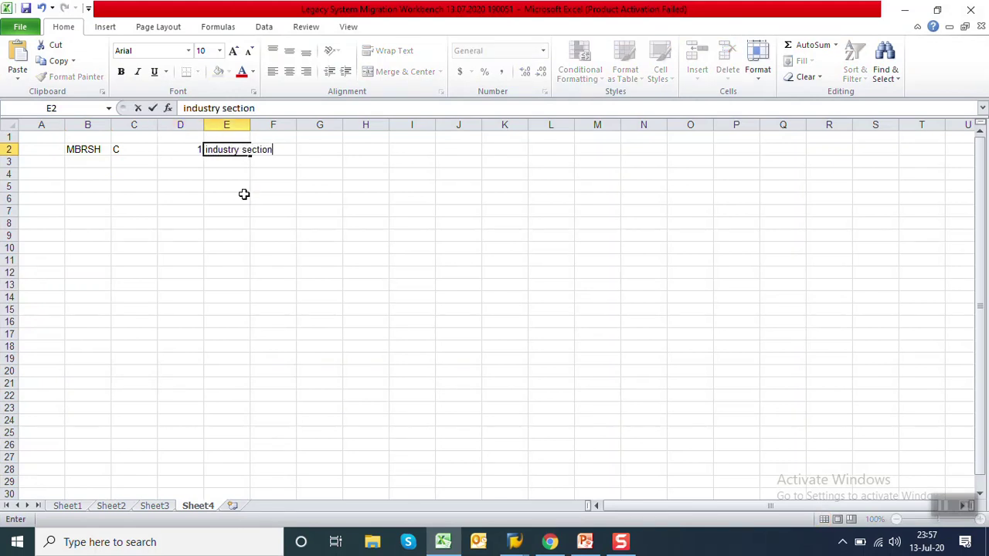
key(Return)
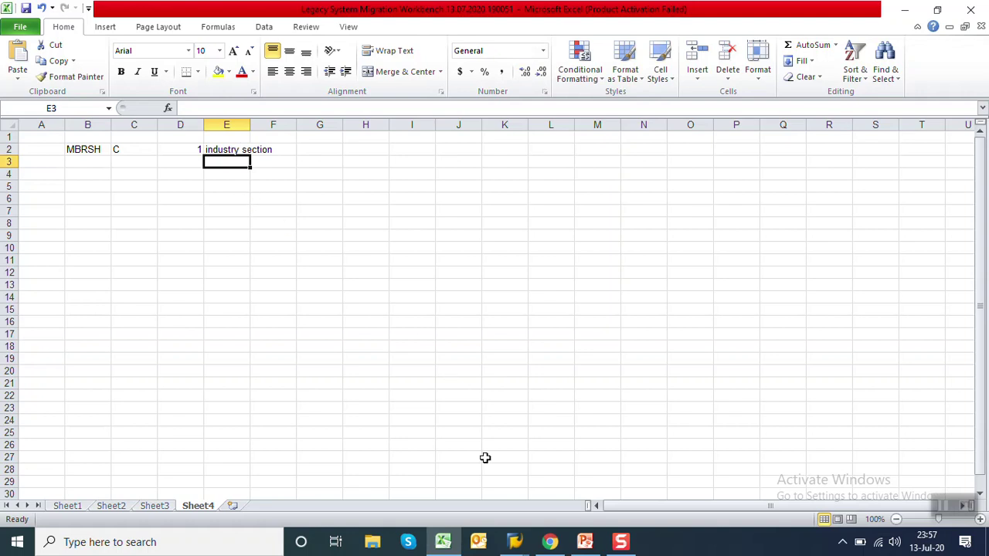
Return to SAP, leave the data element display, and close the Industry sector field's technical information and help.
click(514, 543)
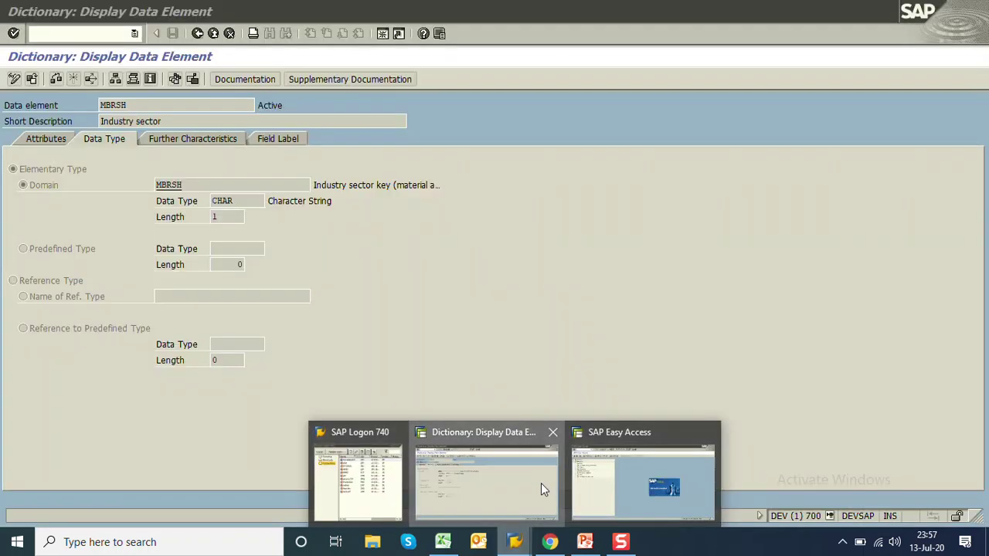
click(541, 483)
click(197, 33)
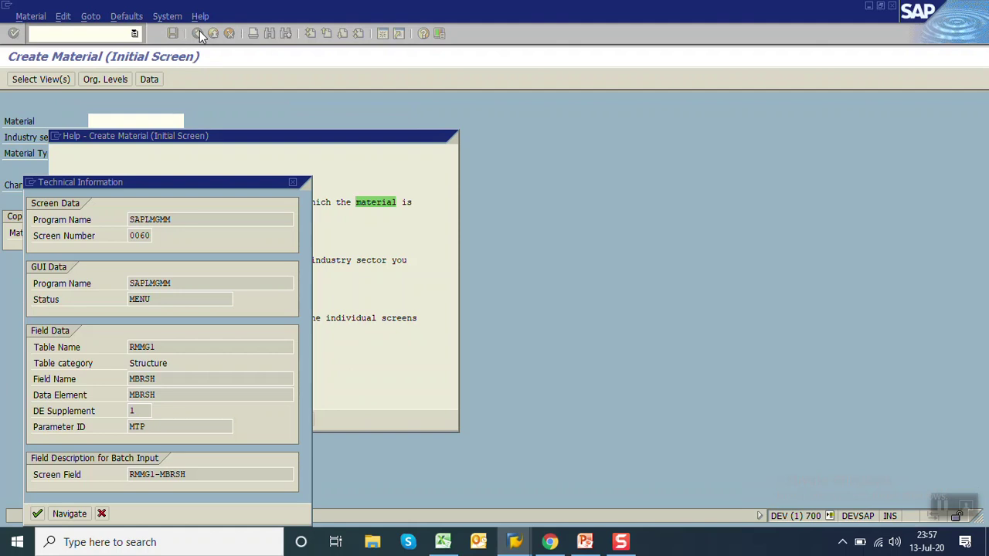
click(293, 182)
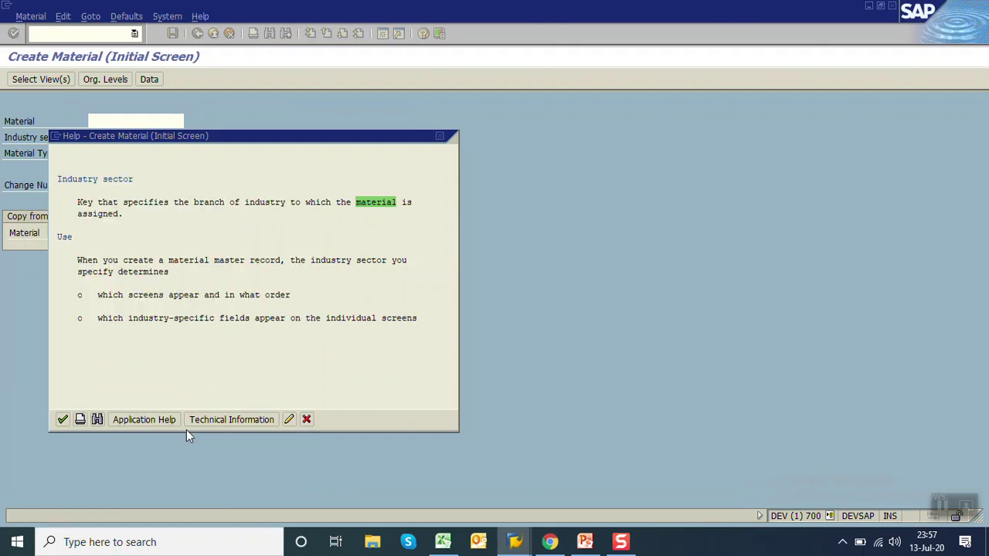
click(307, 420)
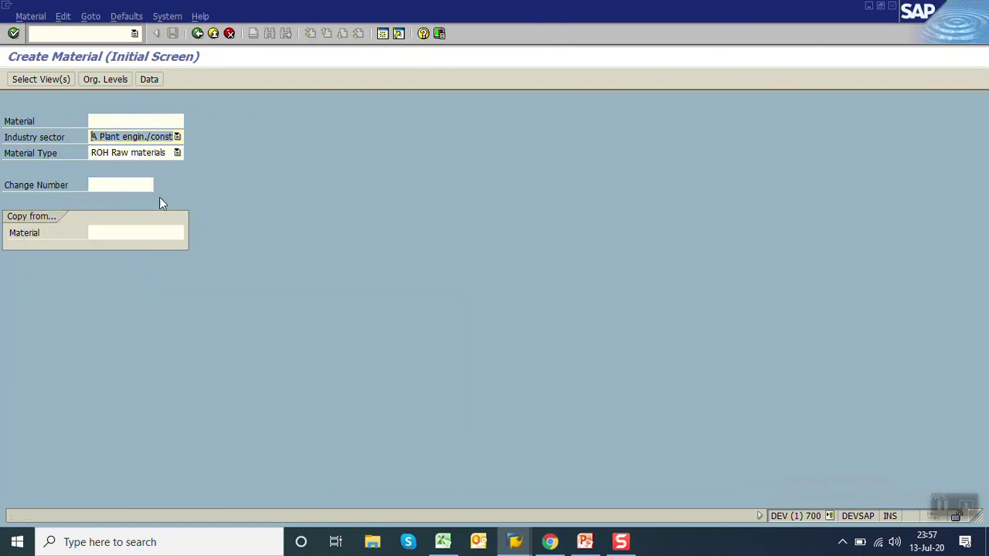
Look up the technical information of the Material Type field and display its data element definition.
click(119, 157)
click(116, 157)
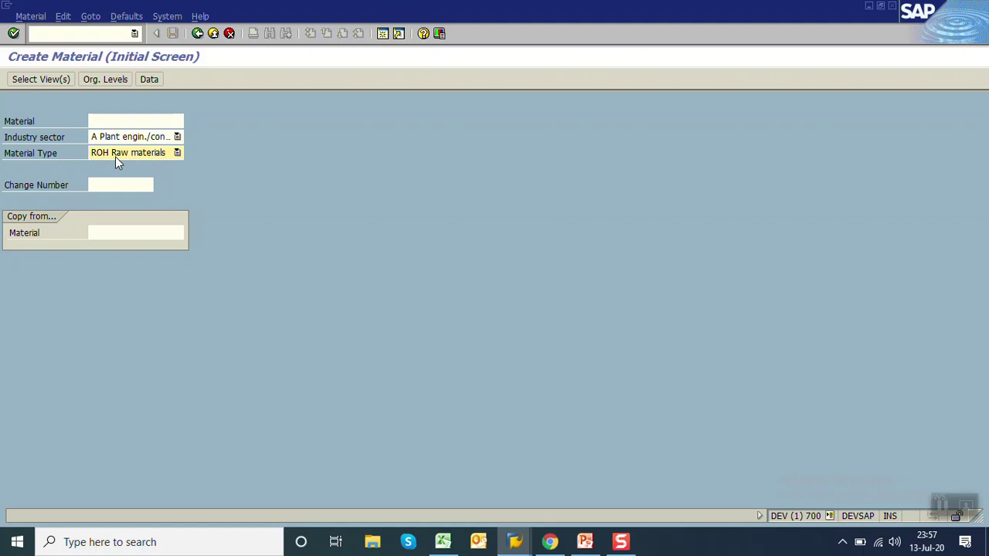
key(F1)
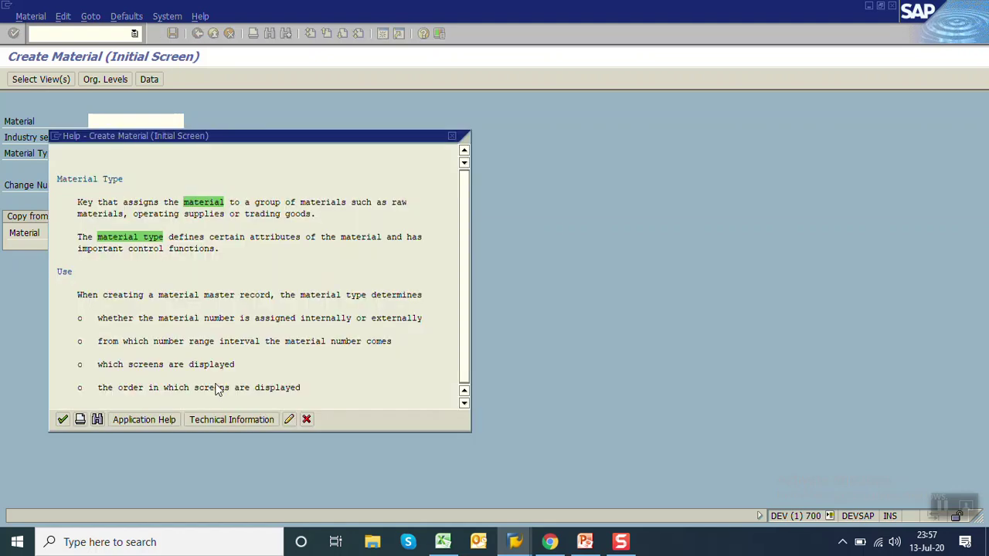
click(225, 418)
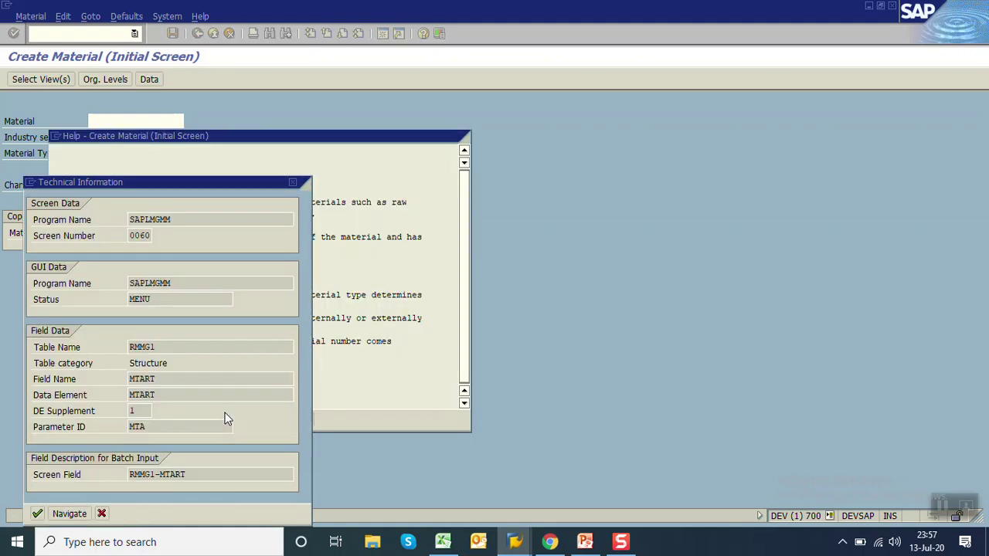
double_click(144, 396)
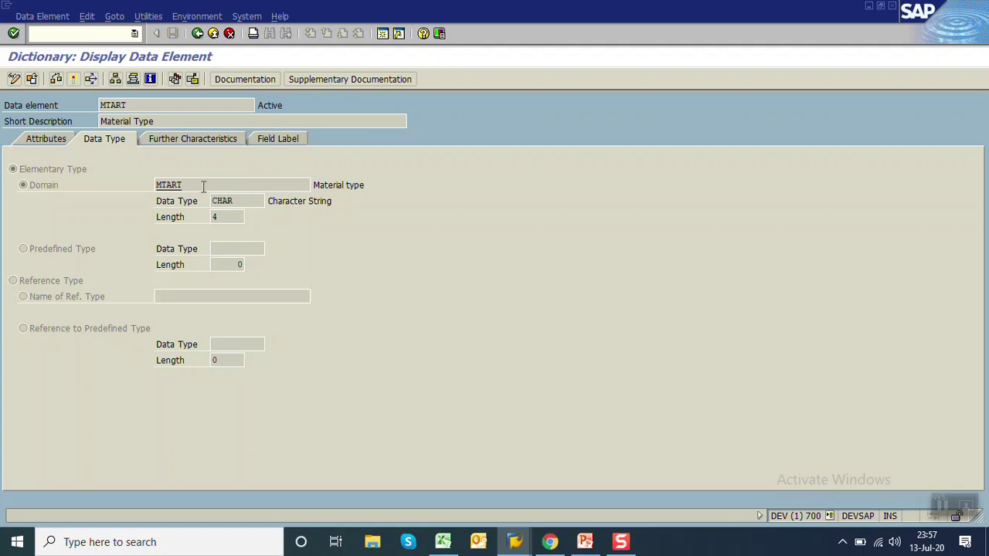
Switch to the Excel workbook and record MTART, C, 4 and "Material type" across row 3 of Sheet4, starting in column B.
click(443, 542)
key(Left)
key(Left)
key(Left)
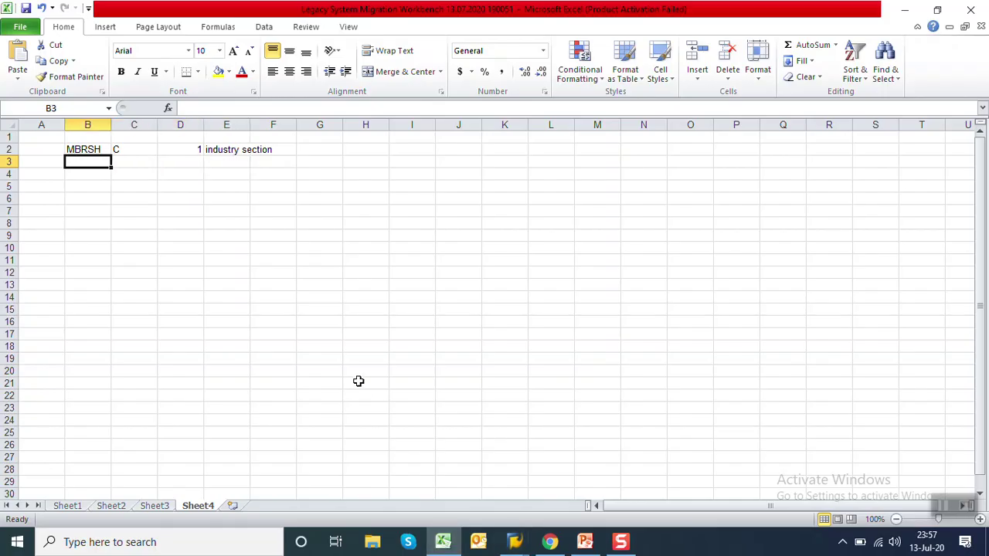
text(MTART)
key(Tab)
text(C)
key(Tab)
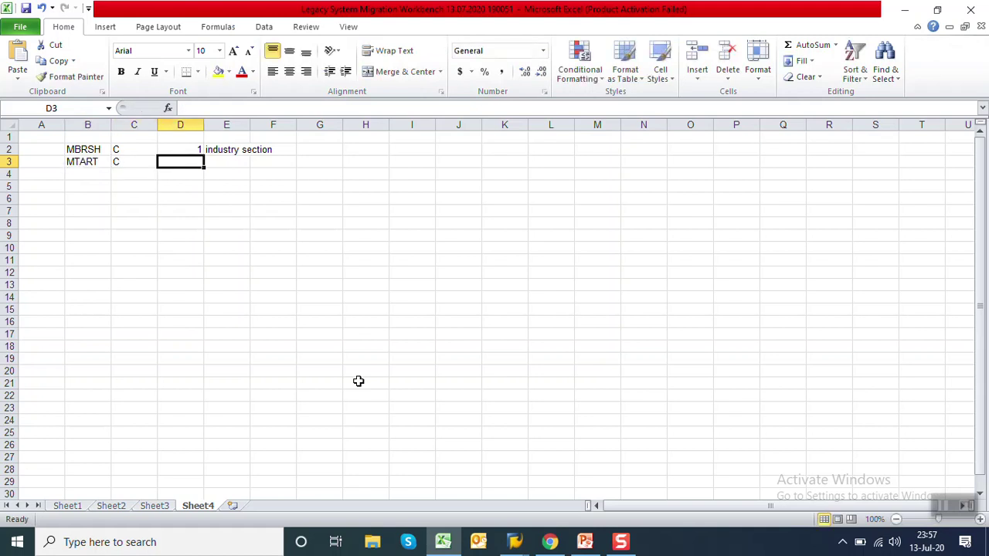
text(4)
key(Tab)
text(M)
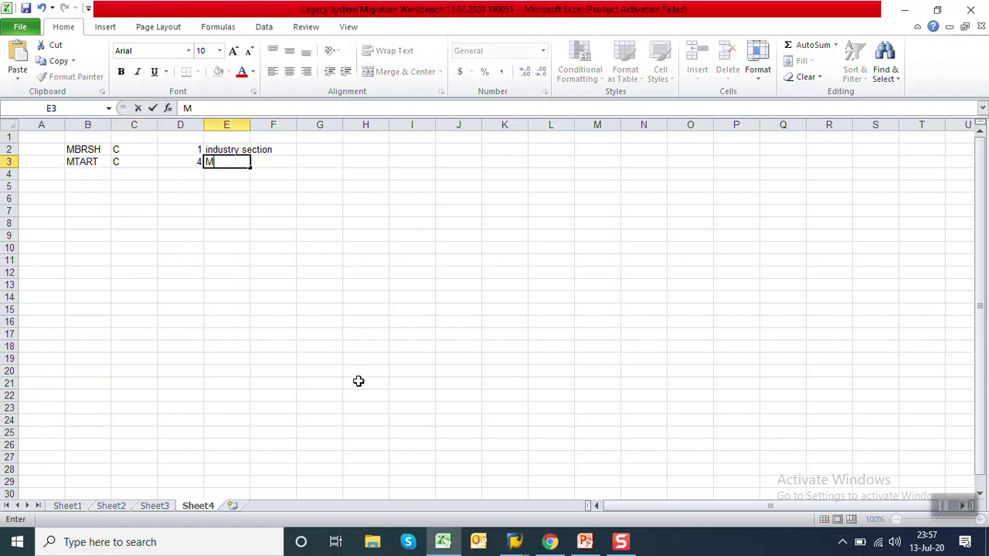
text(aterial type)
key(Return)
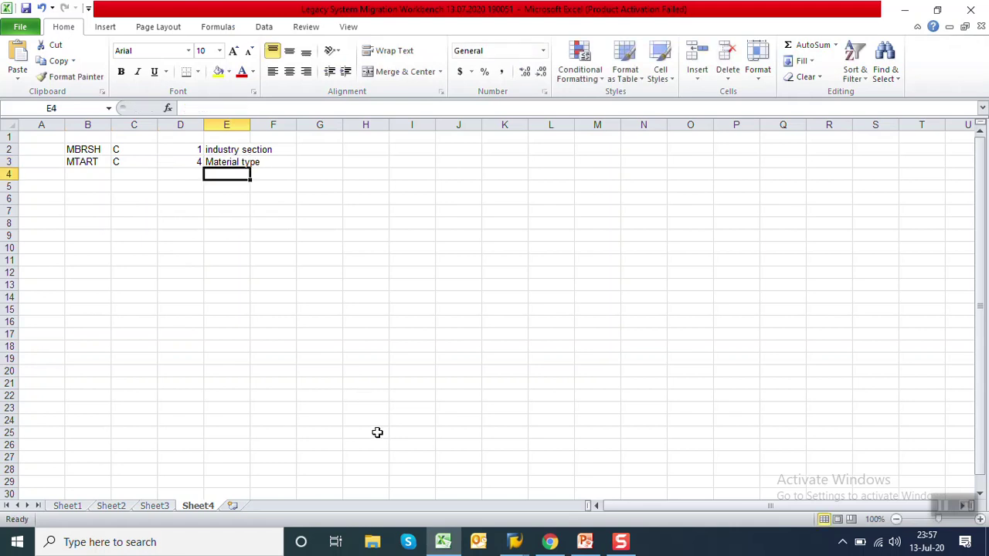
Return to SAP, leave the MTART data element display, and close the Material Type field's technical information and help.
mouse_move(514, 543)
click(508, 505)
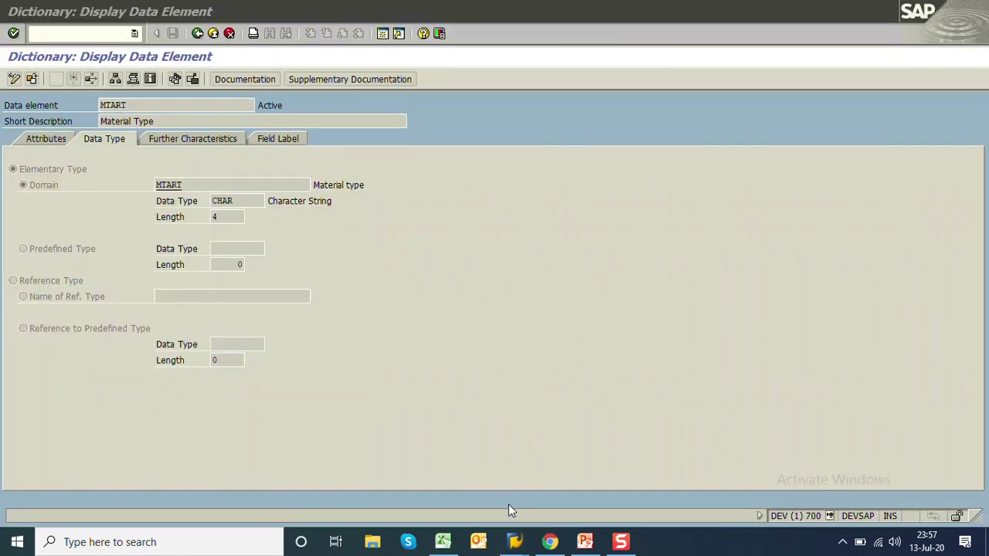
click(196, 33)
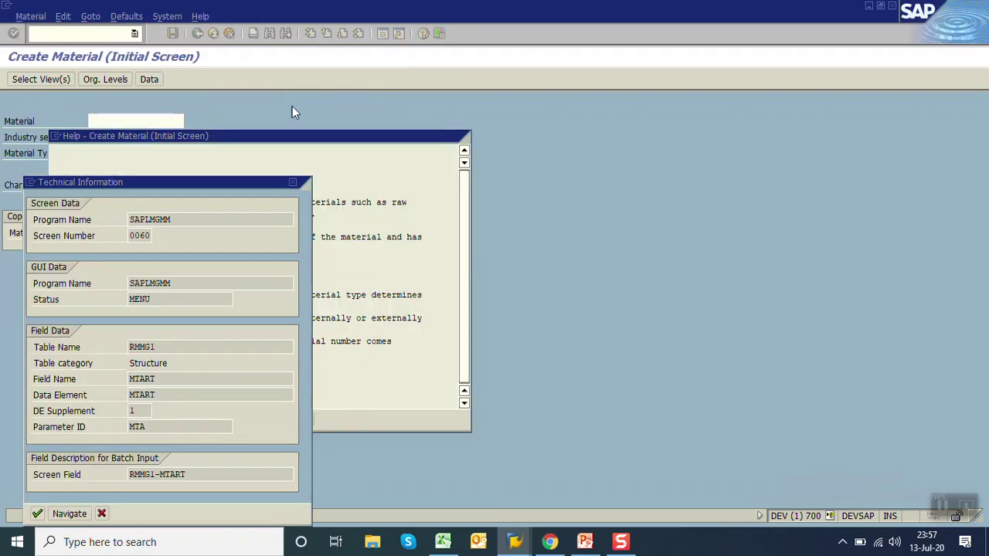
click(291, 183)
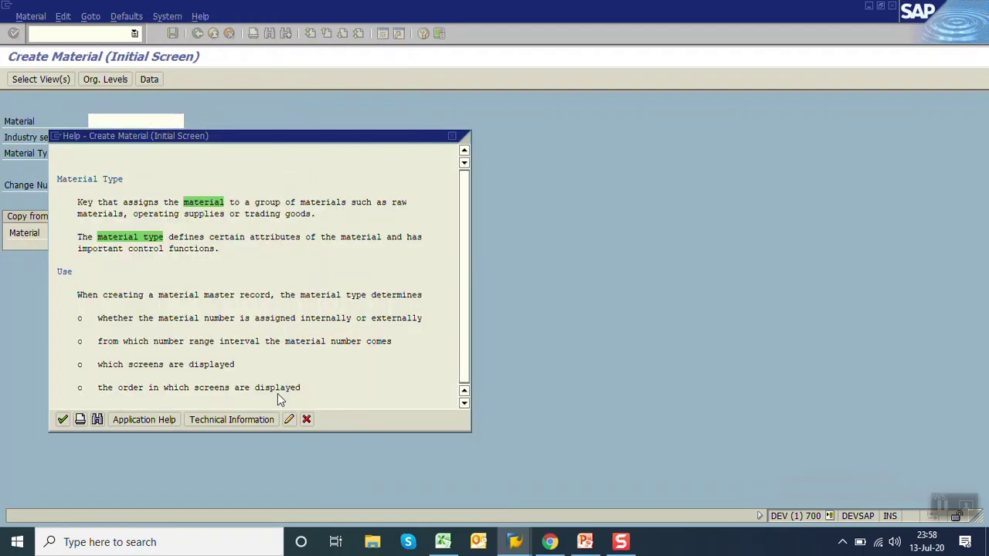
click(307, 419)
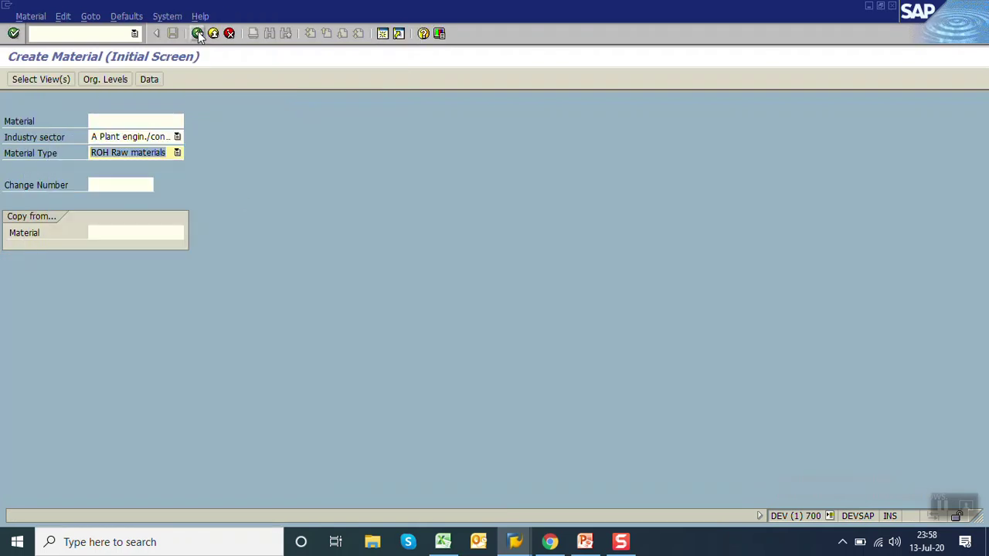
Leave material creation, start transaction MM03, and display material 518's basic data.
click(197, 33)
text(mm03)
key(Return)
key(Return)
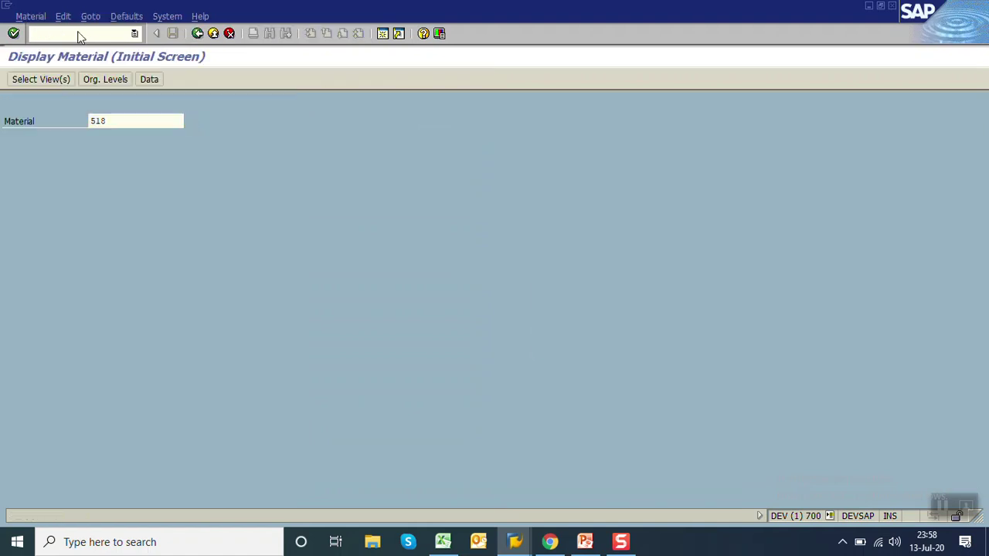
key(Return)
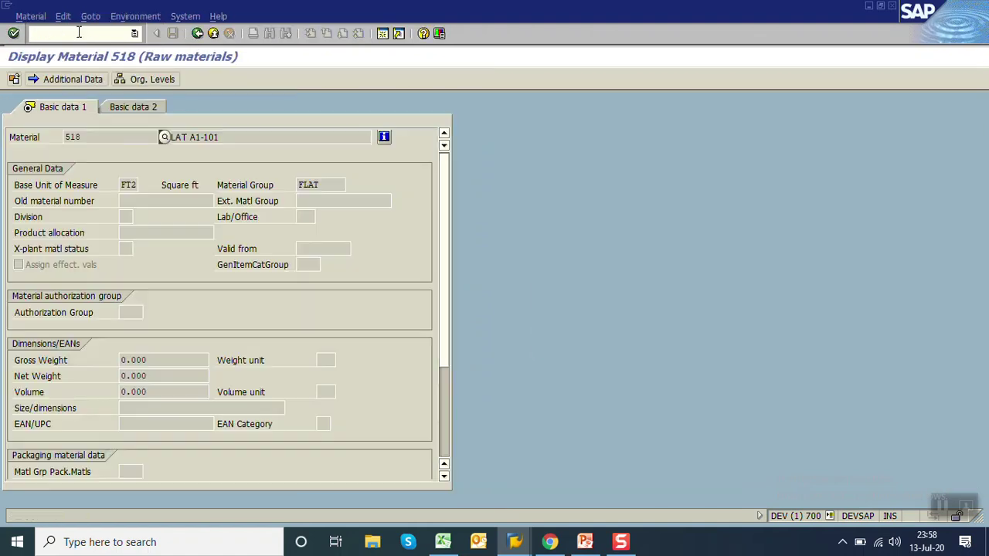
Look up the material description field's technical information, copy the field name MAKTX, and display its definition in the table.
click(265, 138)
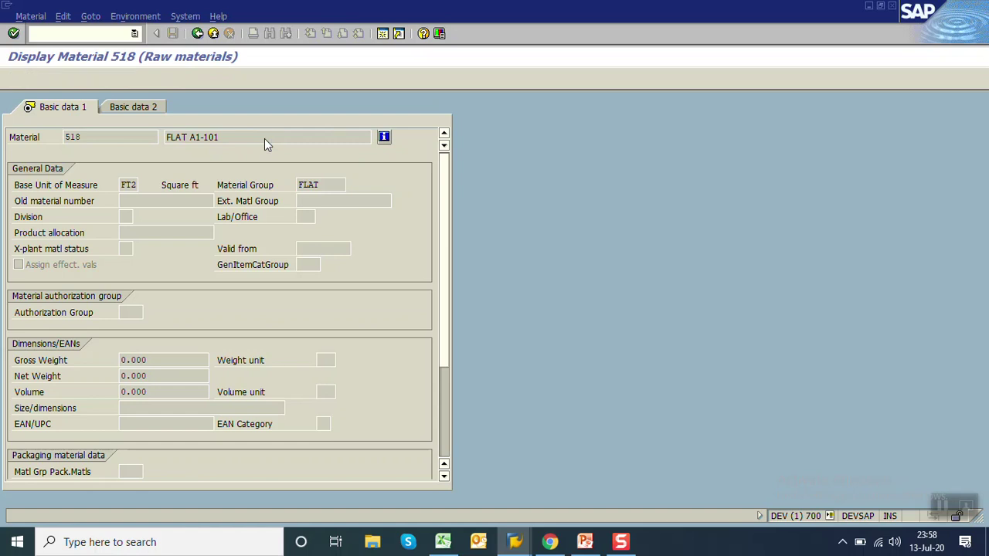
key(F1)
click(215, 419)
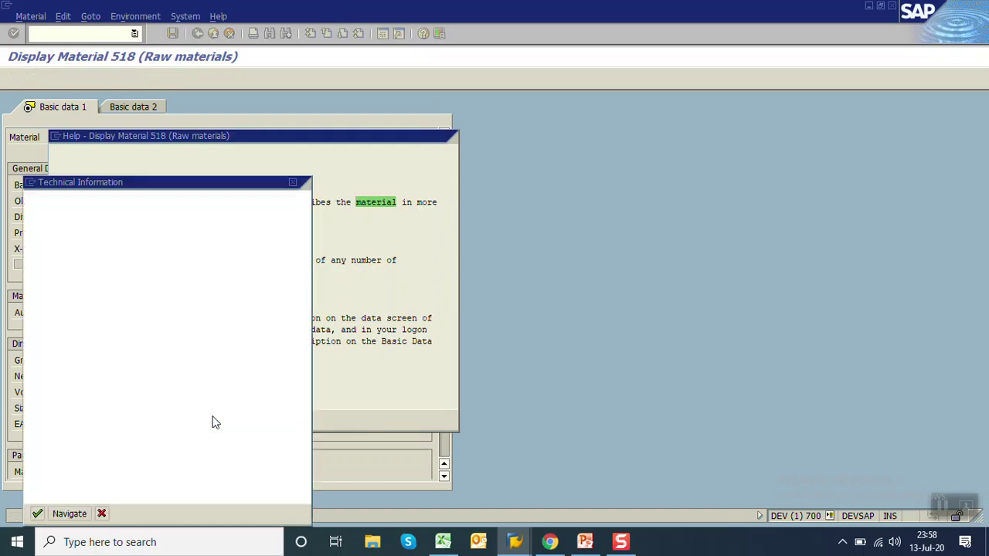
drag(170, 379, 32, 378)
key(ctrl+c)
click(35, 379)
double_click(137, 378)
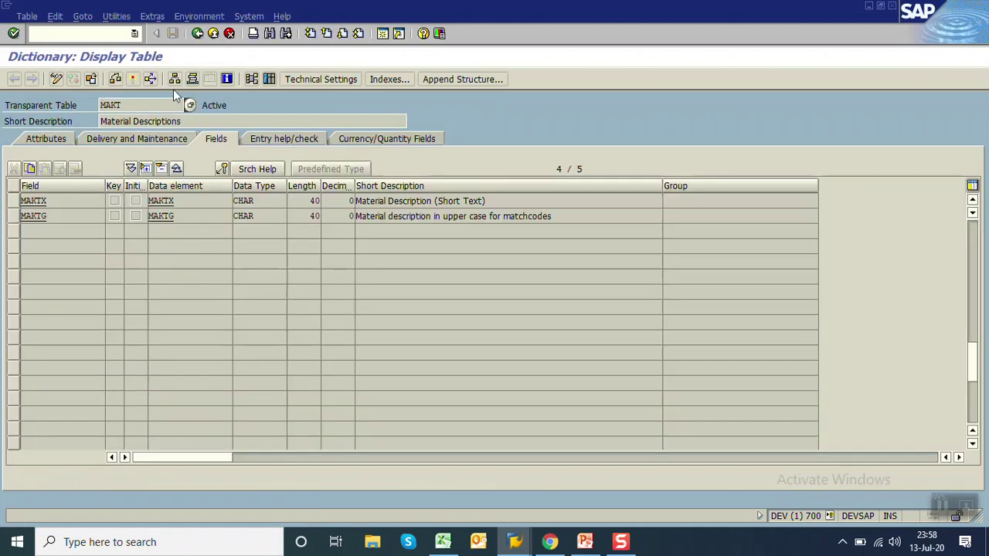
Leave the MAKT table display and close the material description's technical information and help.
click(197, 34)
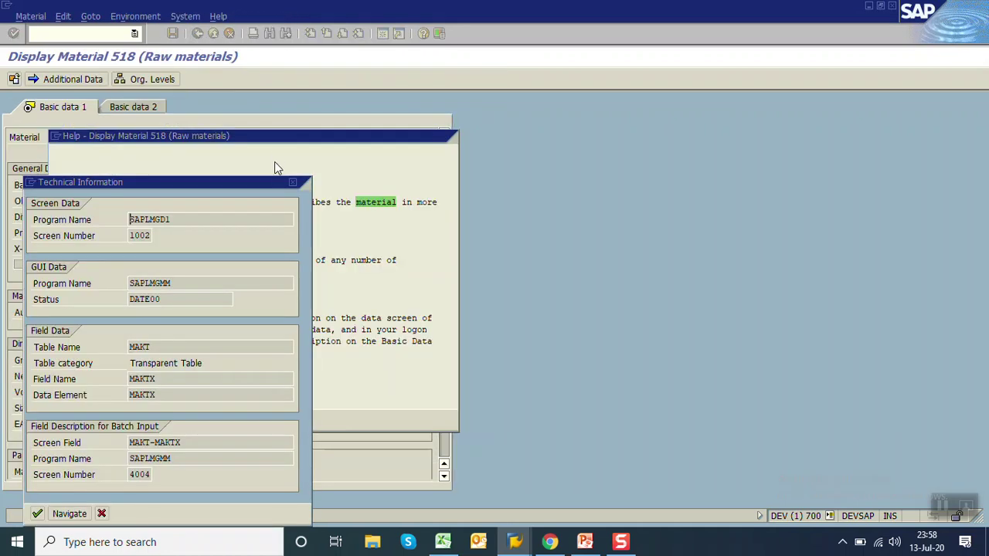
click(292, 182)
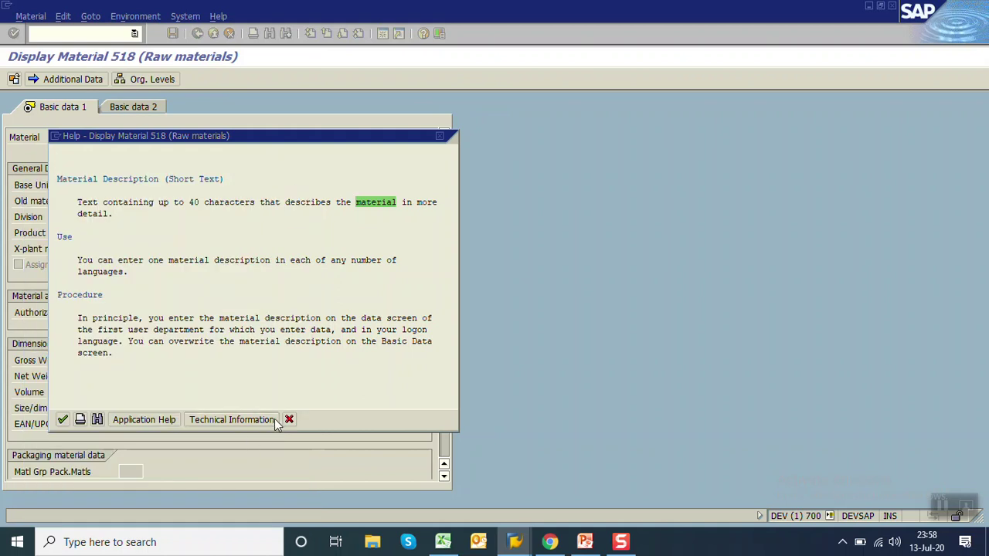
click(288, 422)
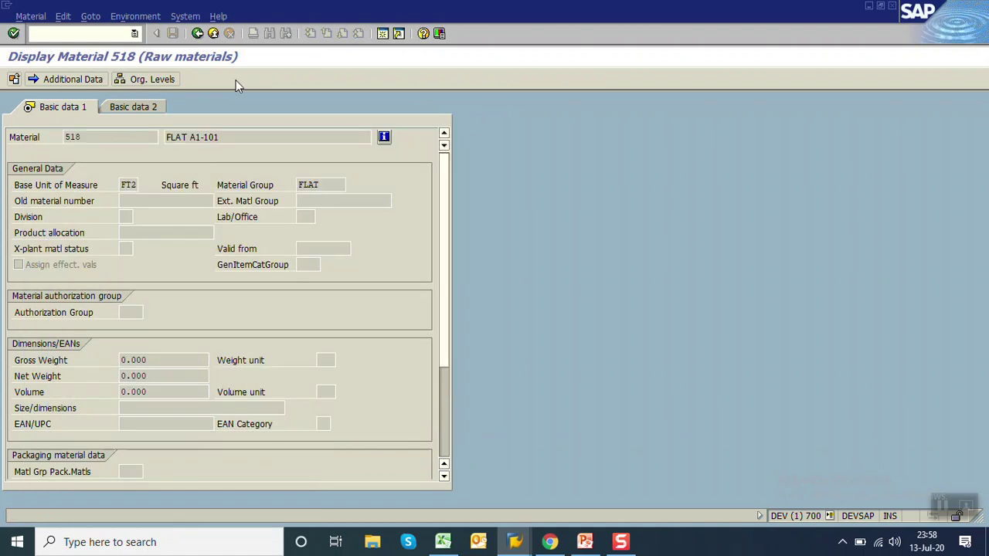
Switch to the Excel workbook and record MAKTX, C, 40 and "material text" across row 4 of Sheet4, starting in column B.
click(444, 542)
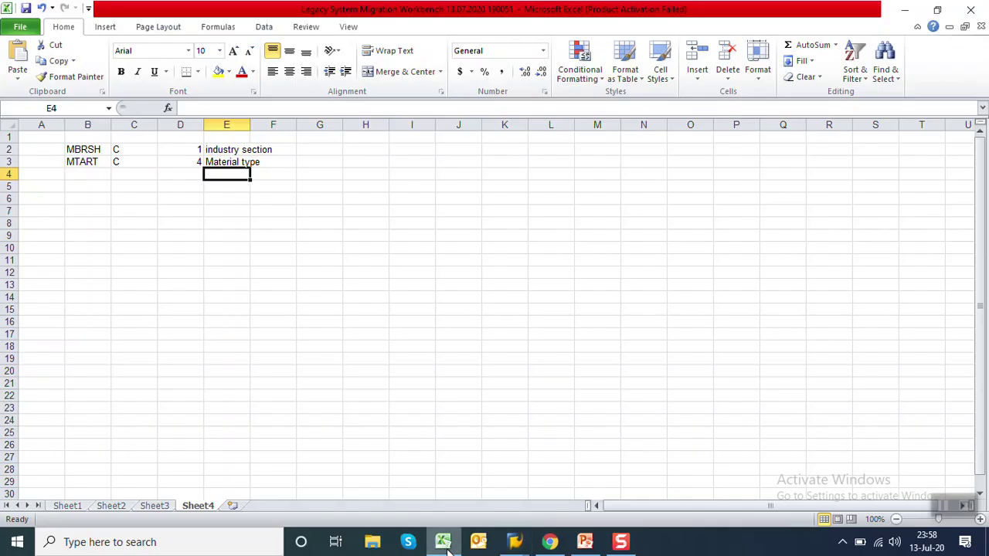
key(Left)
key(Left)
key(Left)
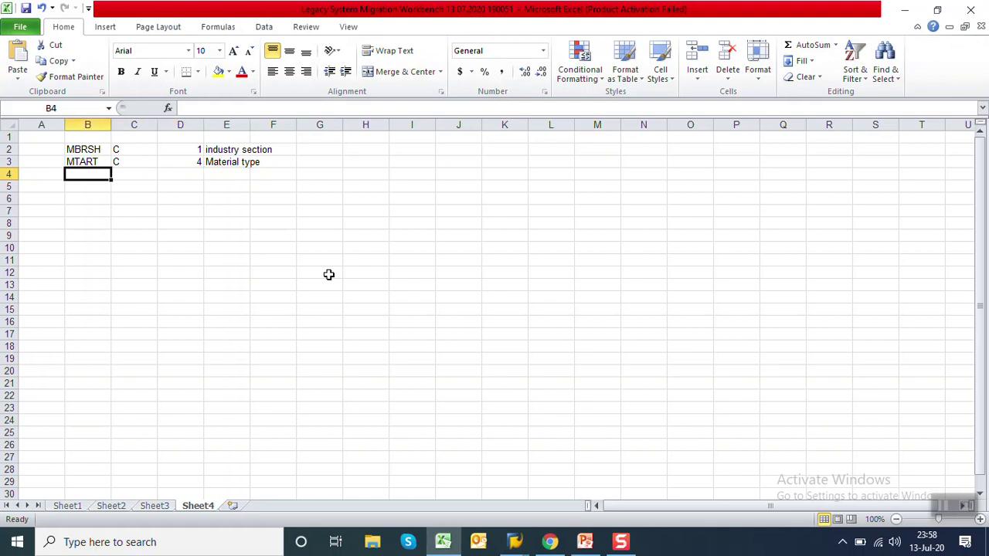
key(ctrl+v)
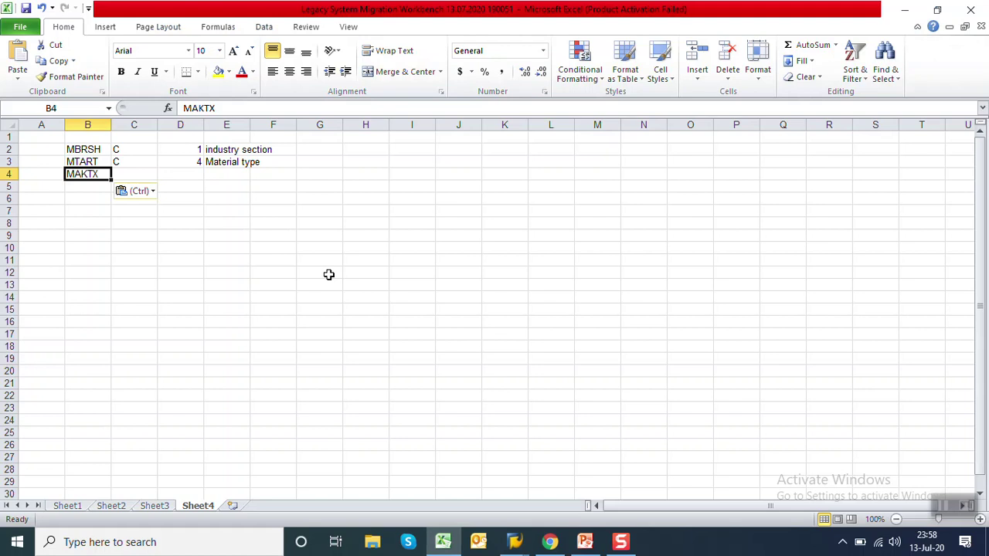
key(Right)
text(C)
key(Right)
key(Right)
key(Left)
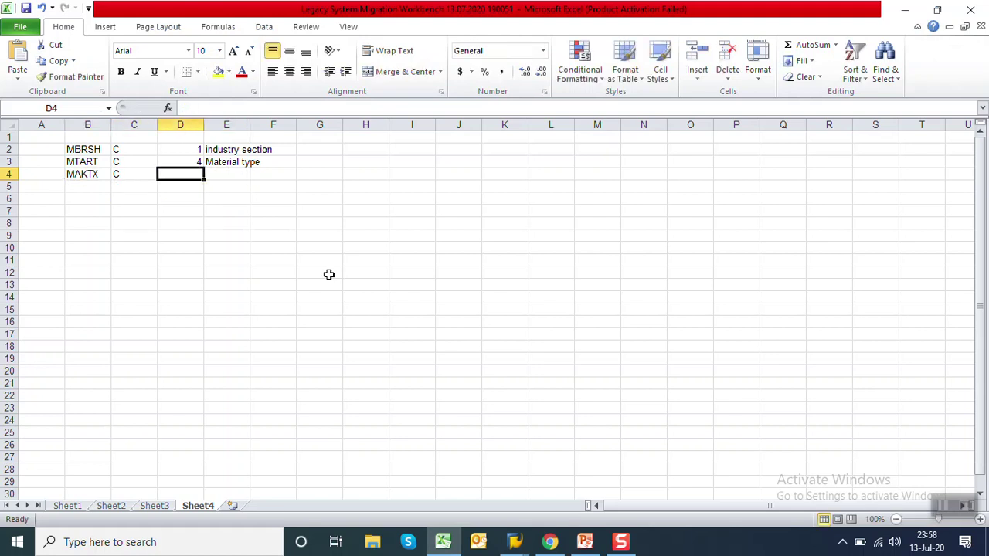
text(40)
key(Right)
text(materi)
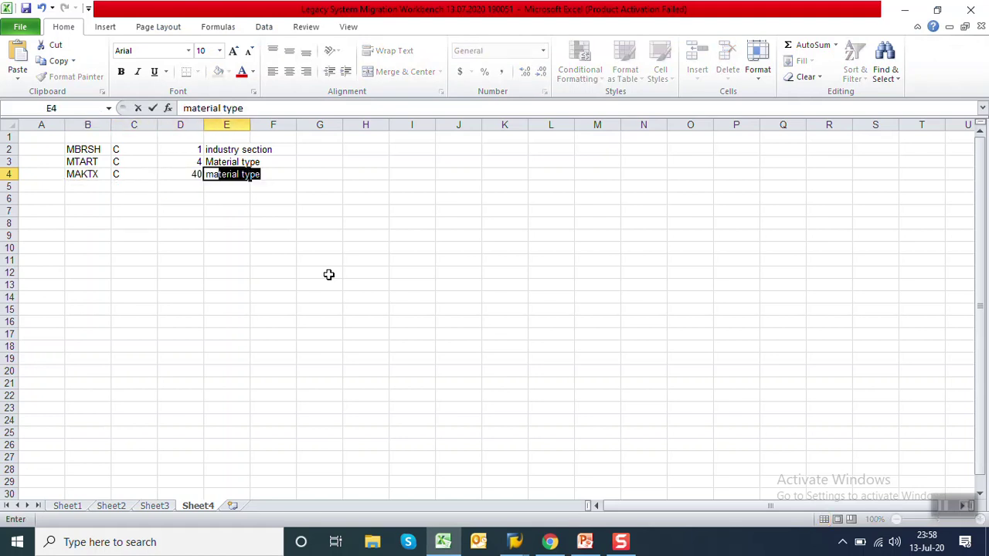
text(al text)
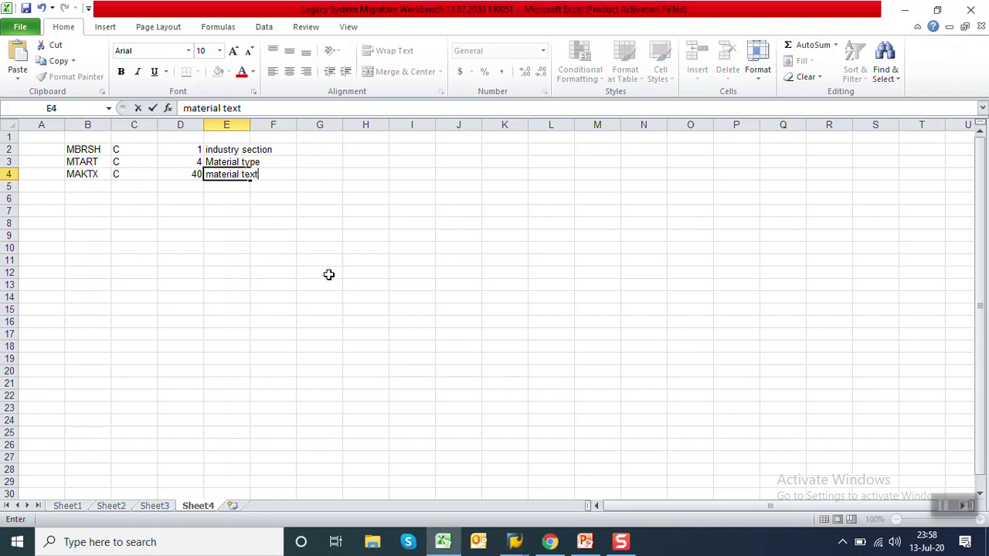
Switch to SAP, look up the Base Unit of Measure field's technical information and table definition, and close the technical information.
mouse_move(515, 544)
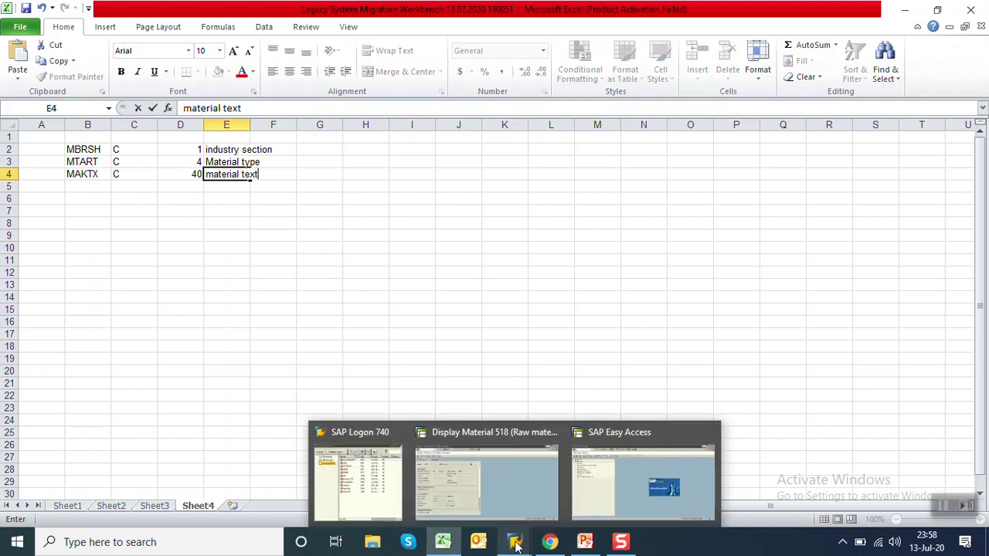
click(514, 499)
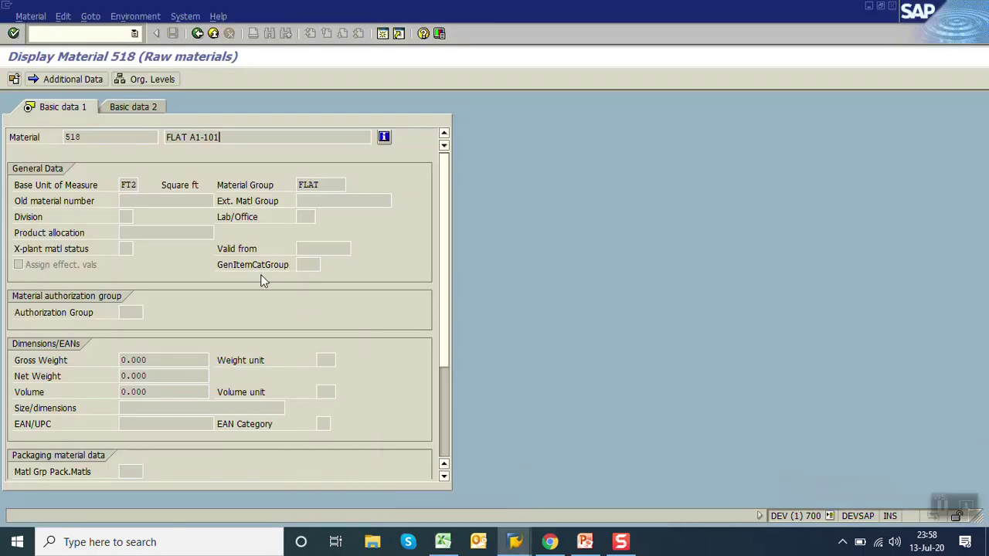
click(126, 186)
key(F1)
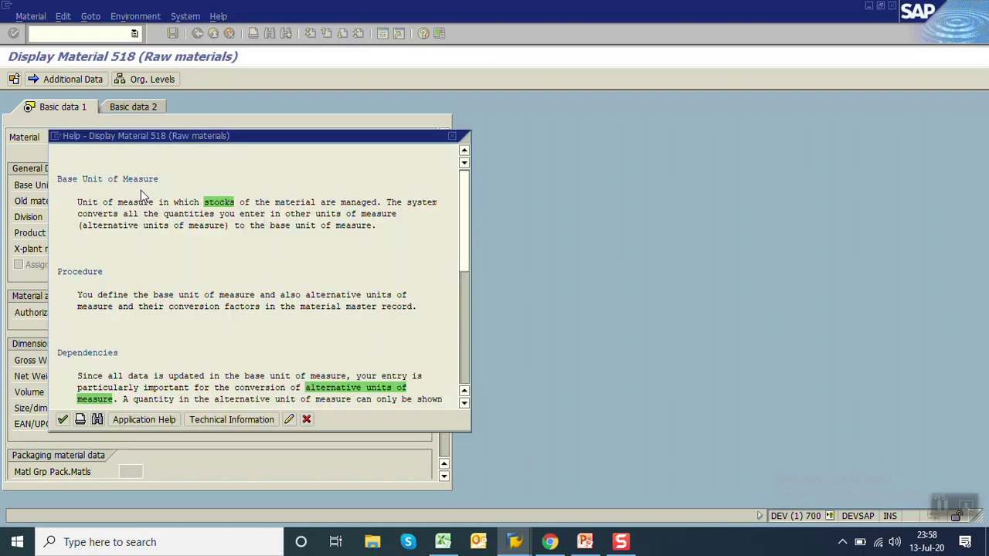
click(221, 419)
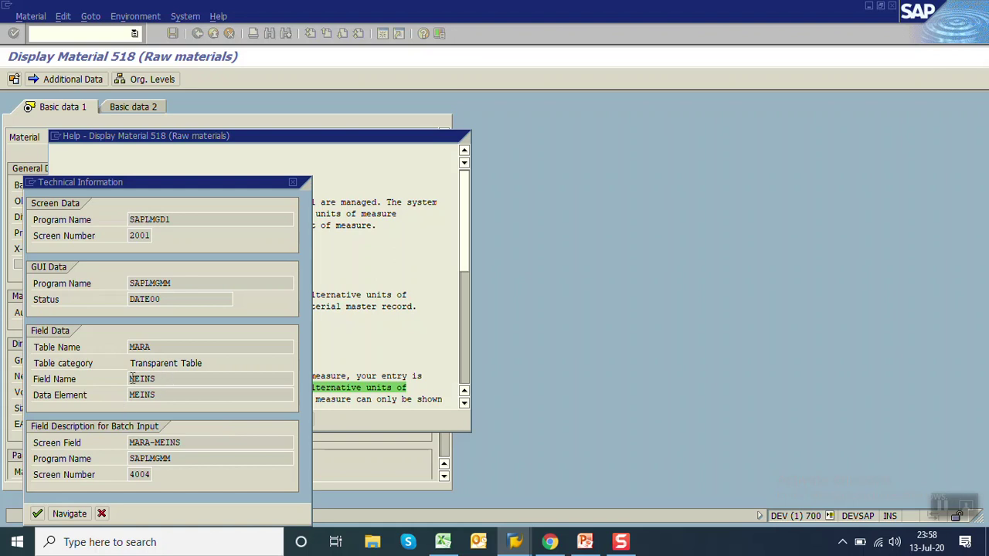
double_click(134, 379)
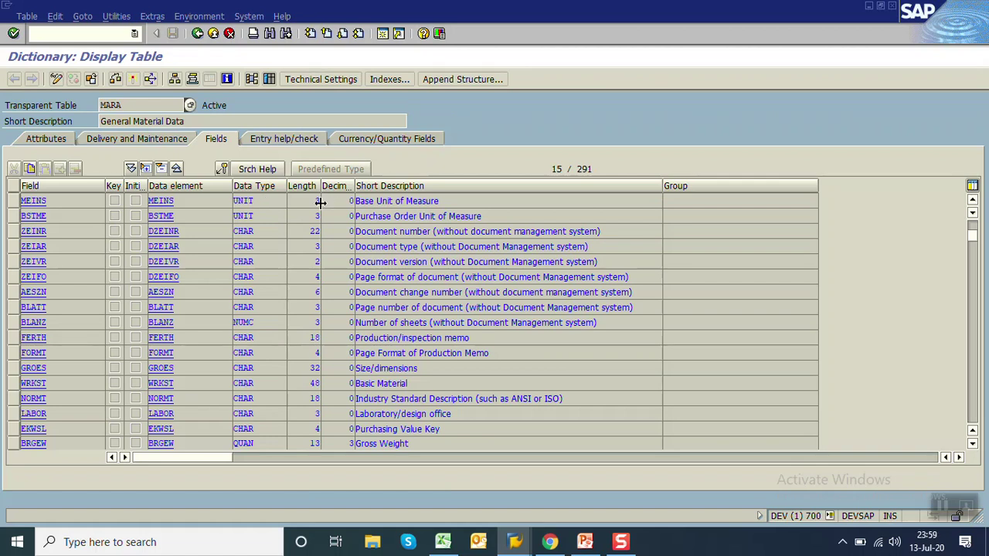
click(88, 201)
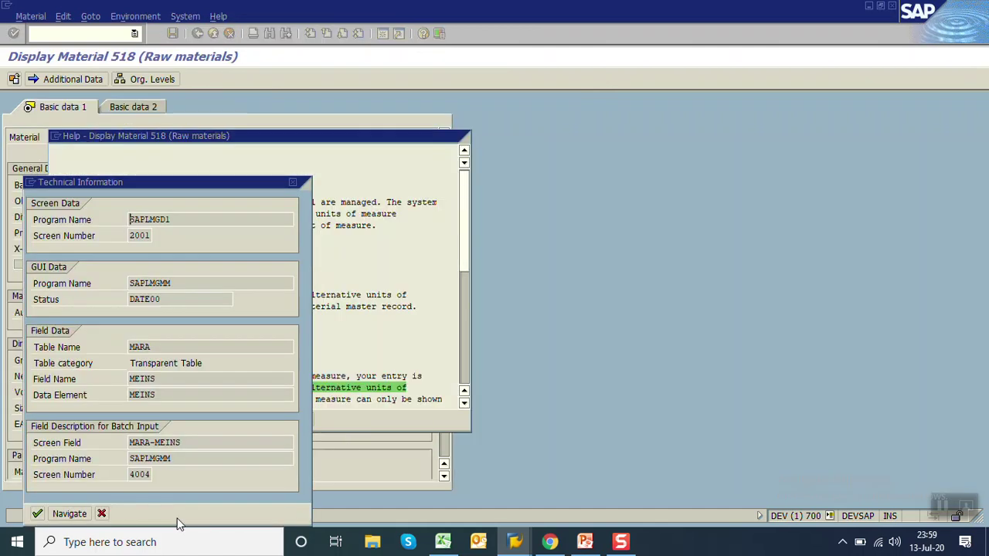
click(101, 514)
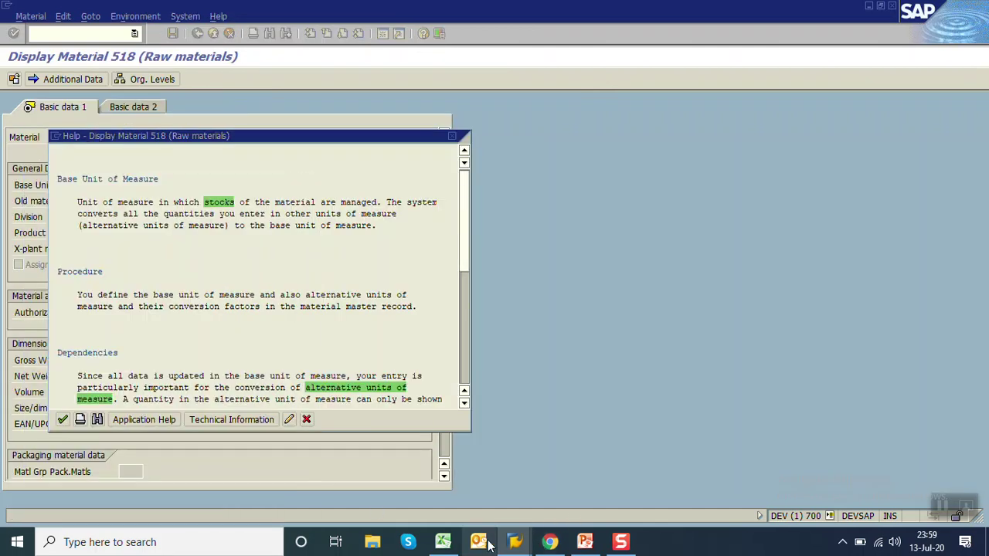
Switch to the Excel workbook and record MEINS, C, 3 and "uom" across row 5 of Sheet4, starting in column B.
click(451, 544)
key(Left)
key(Left)
key(Left)
text(MEINS)
key(Right)
text(C)
key(Right)
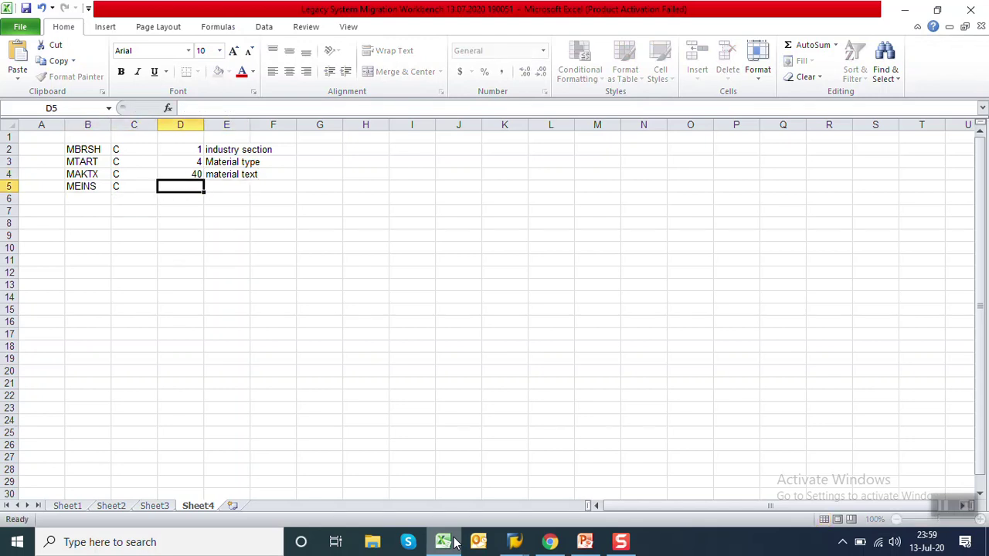
text(3)
key(Right)
text(uom)
key(Return)
key(Left)
key(Left)
key(Left)
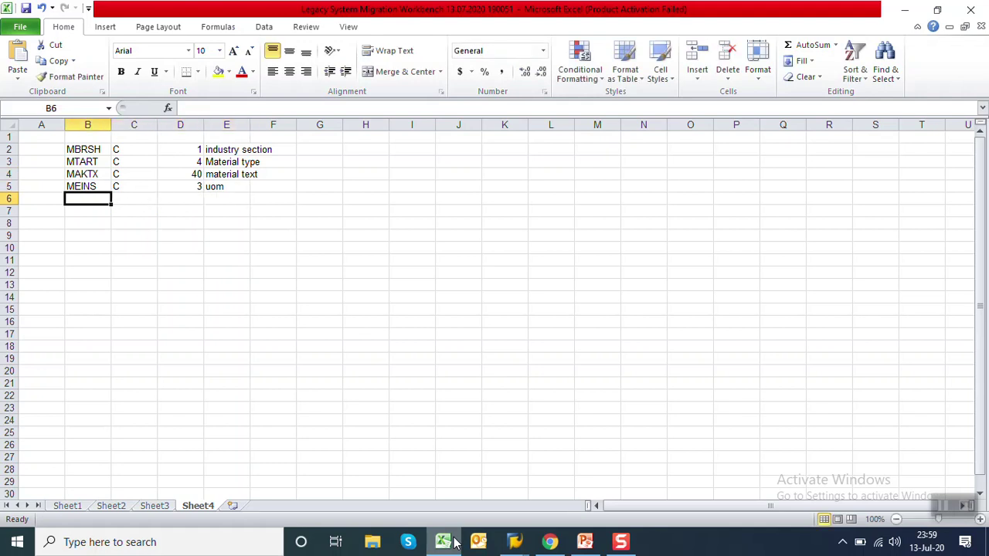
Return to the material display in SAP and close the Base Unit of Measure help.
click(514, 542)
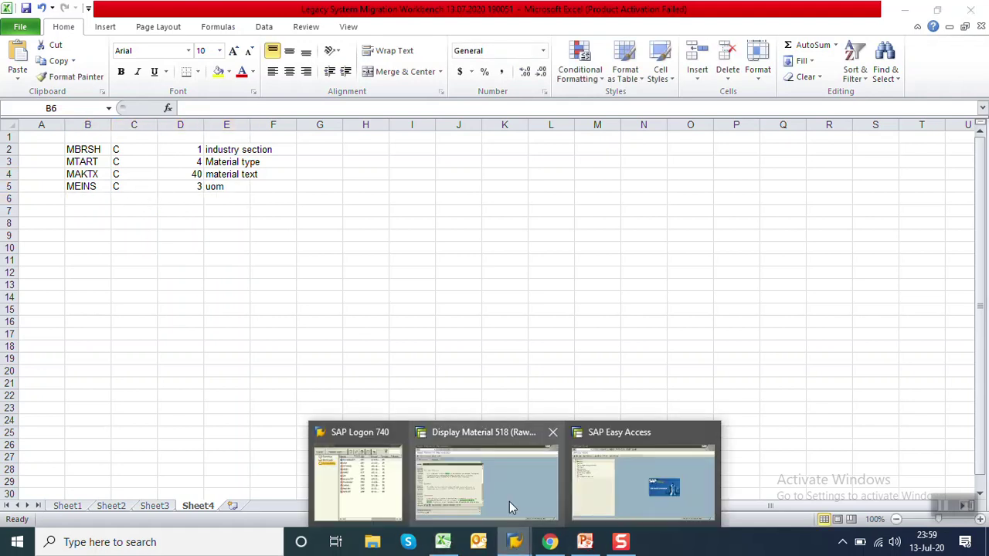
click(509, 501)
click(307, 419)
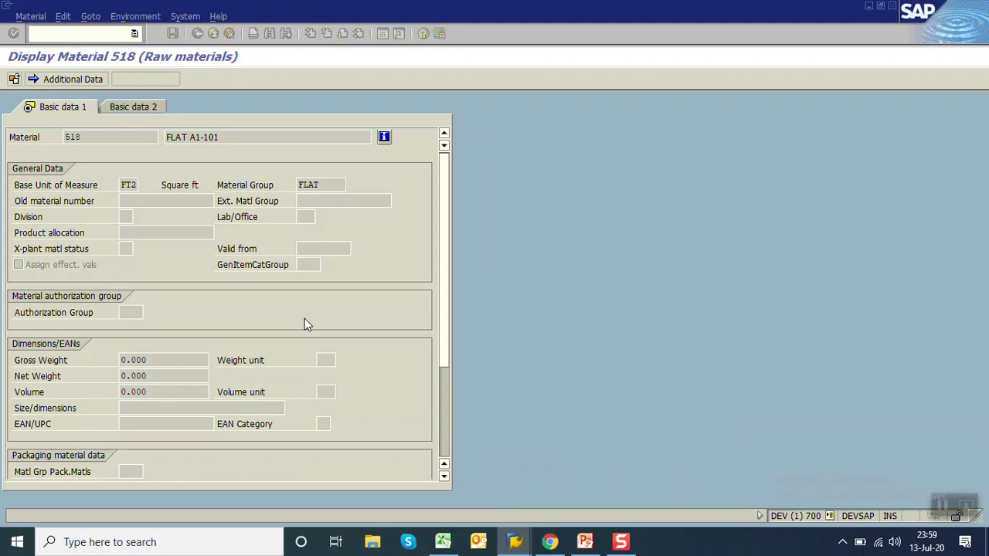
Look up the Material Group field's technical information, display its definition in table MARA, and leave the table display.
click(326, 186)
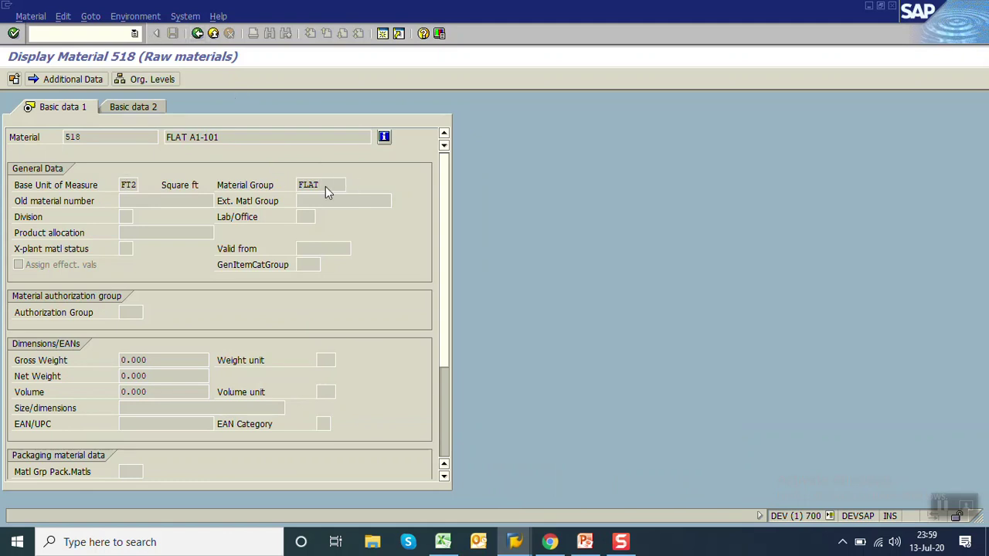
key(F1)
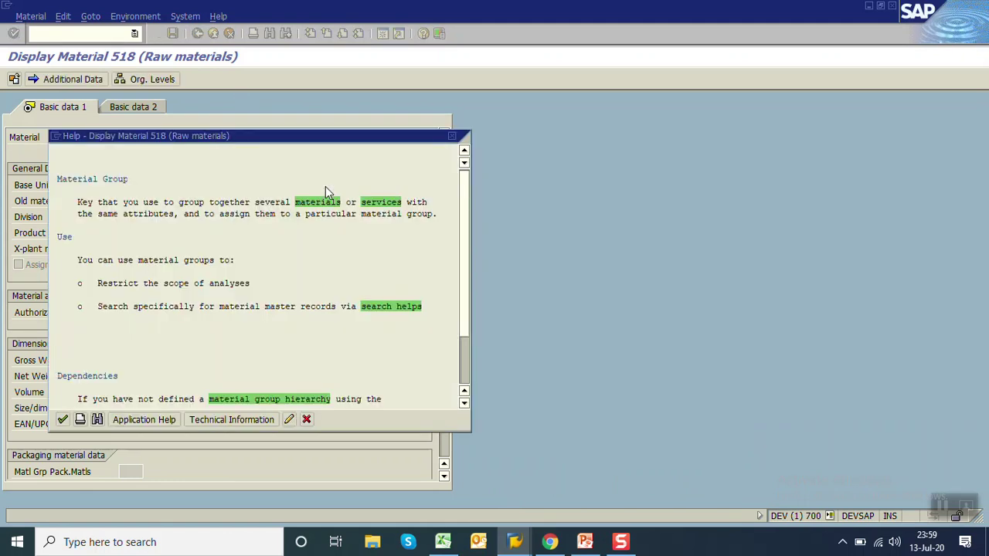
click(199, 419)
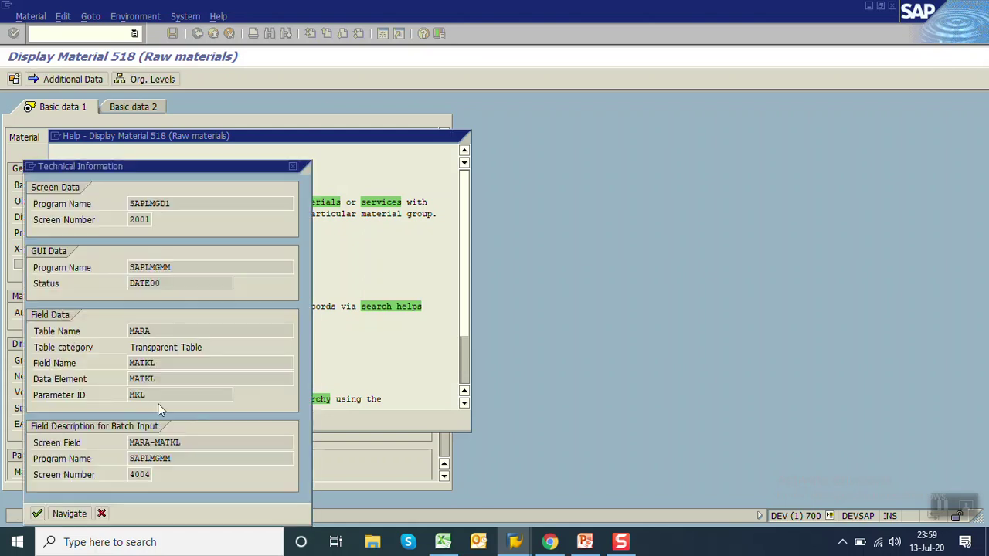
double_click(153, 363)
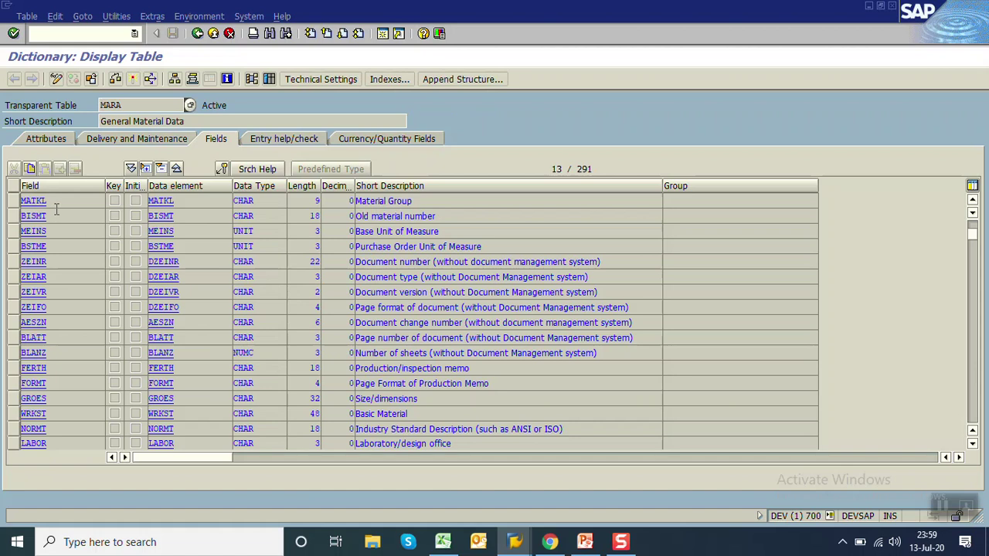
click(62, 203)
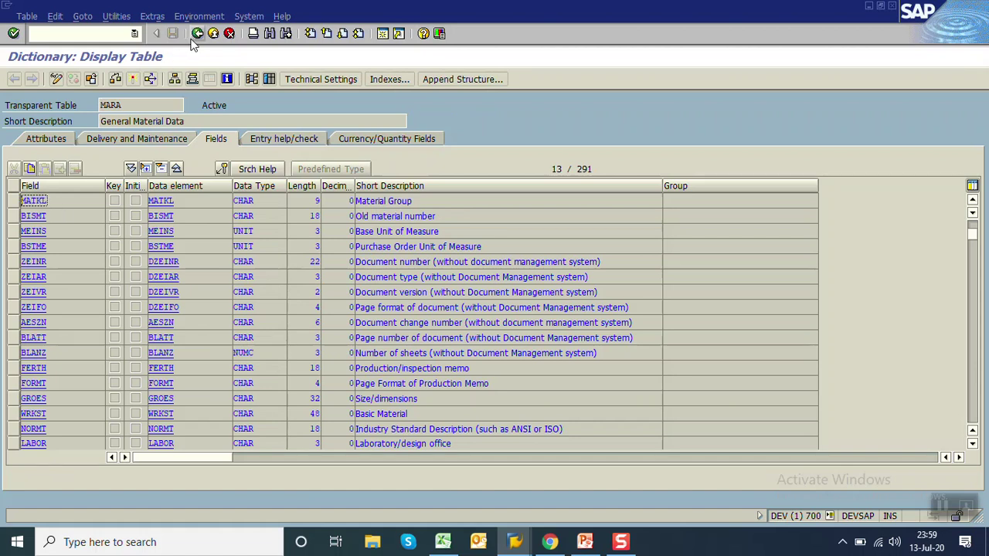
click(197, 34)
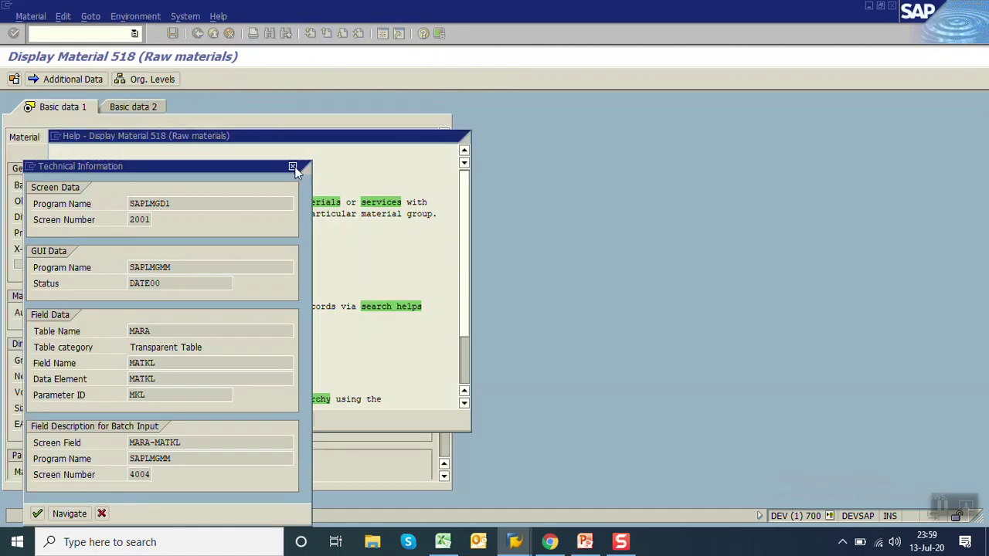
Close the Material Group technical information and help, and leave the material display for the SAP Easy Access screen.
click(293, 166)
click(452, 137)
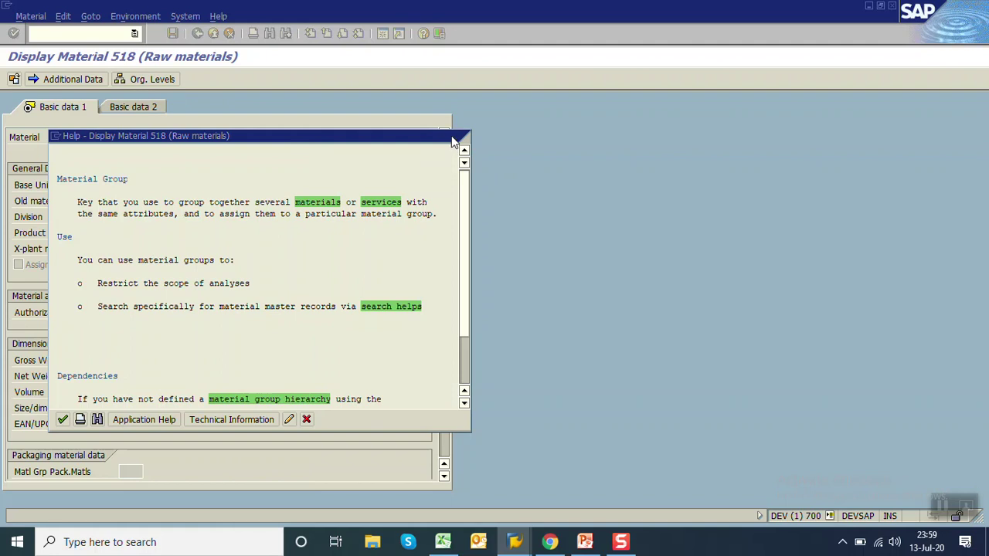
click(197, 33)
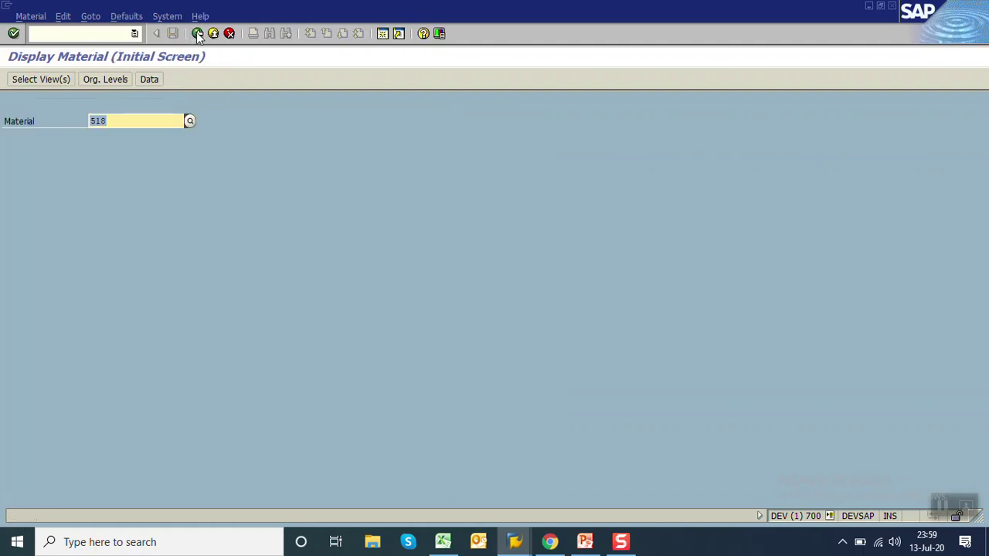
click(197, 34)
Switch to the Excel workbook and record MATKL, C, 9 and "Material group" across row 6 of Sheet4, starting in column B.
click(444, 543)
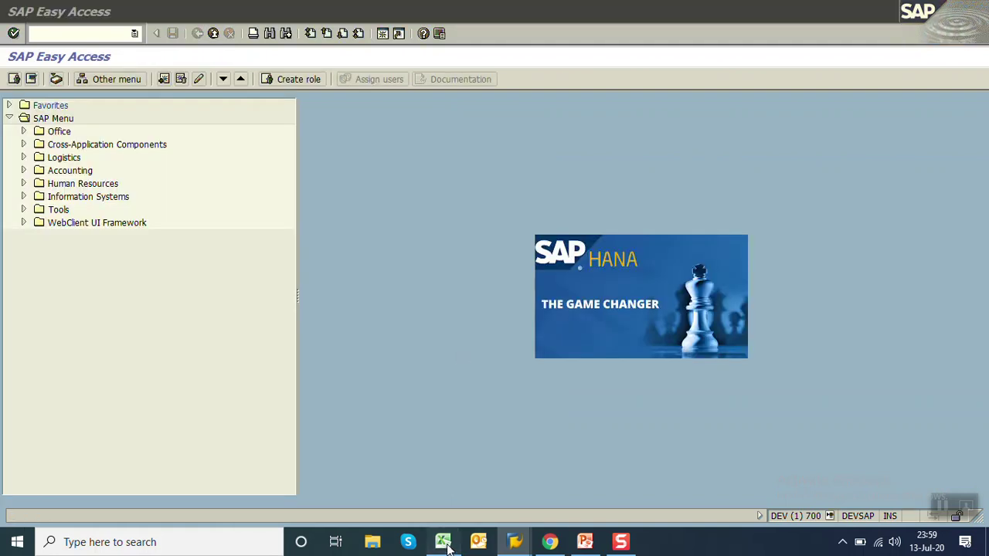
text(MATKL)
key(Tab)
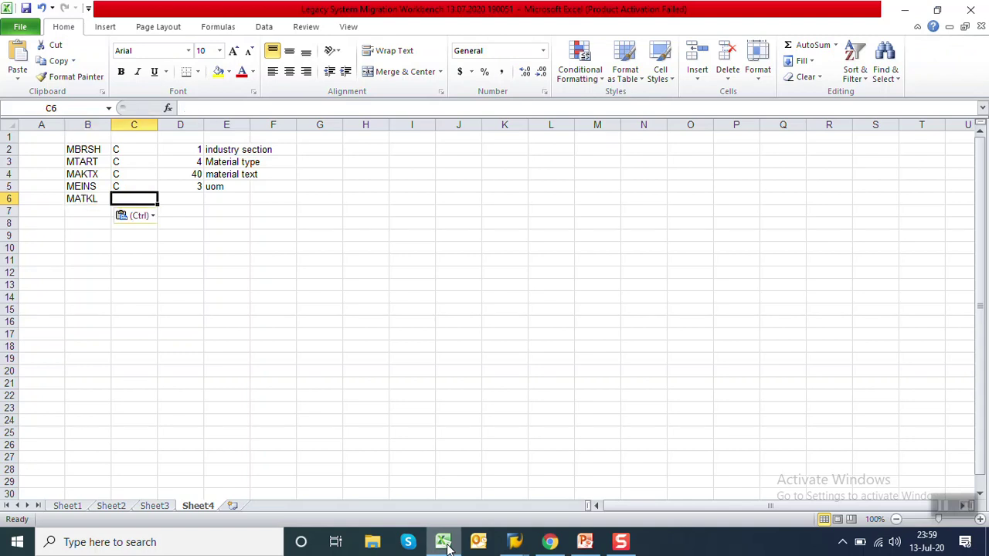
text(C)
key(Tab)
text(9)
key(Tab)
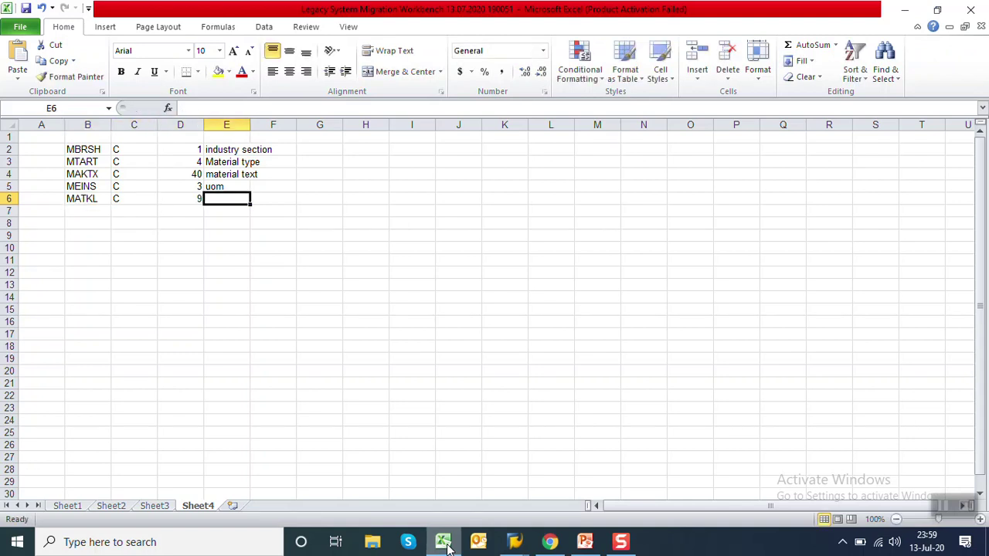
text(Material group)
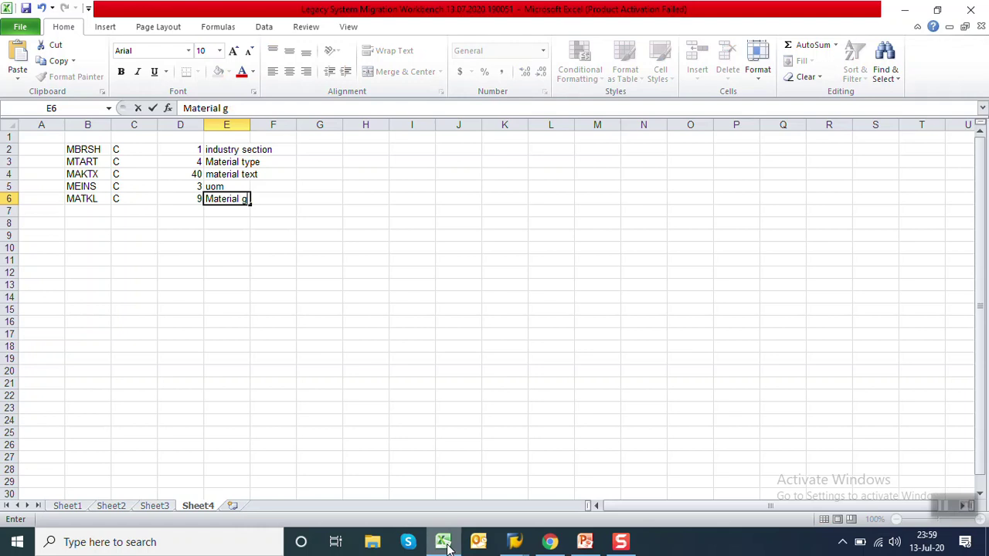
key(Return)
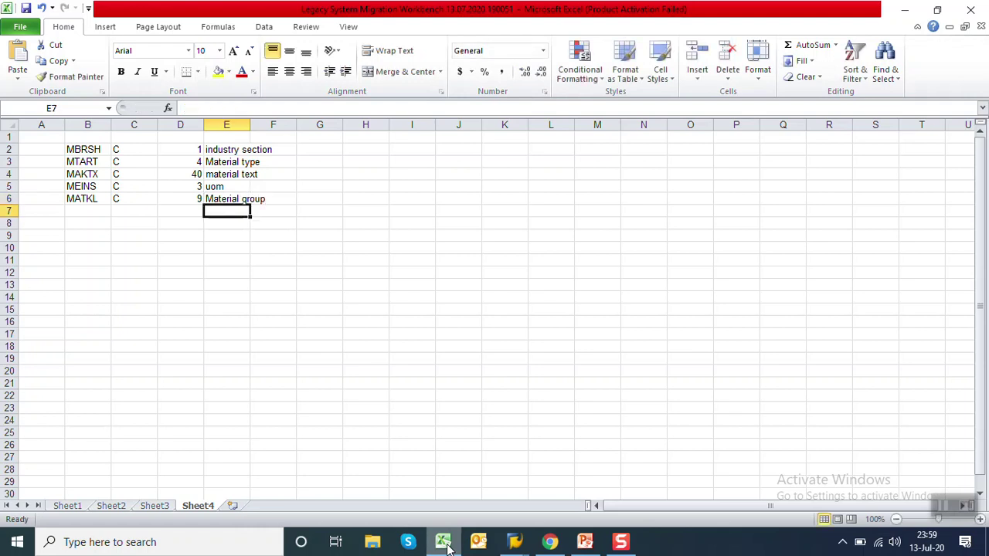
Switch to the PowerPoint presentation and review the listed steps for the direct input migration on slide 24.
click(585, 543)
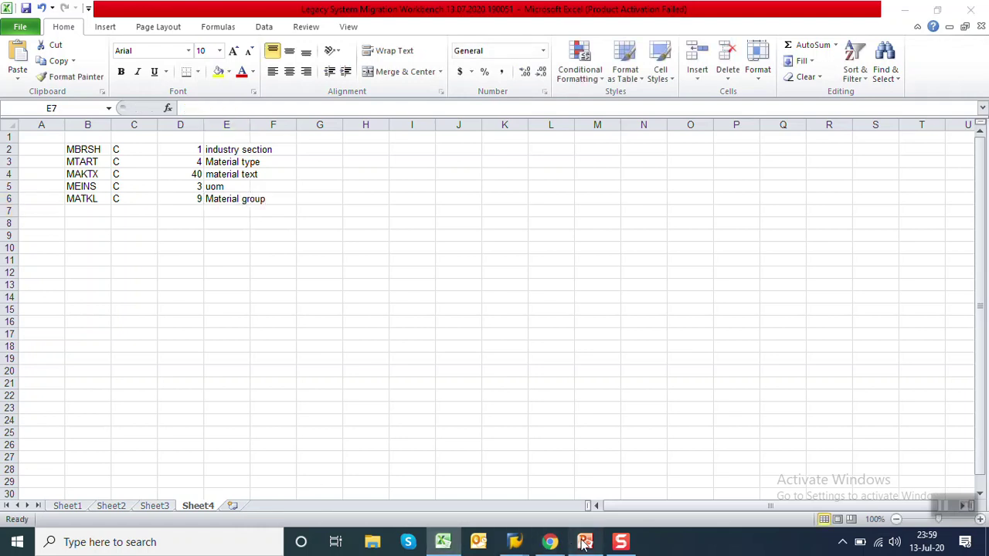
click(548, 172)
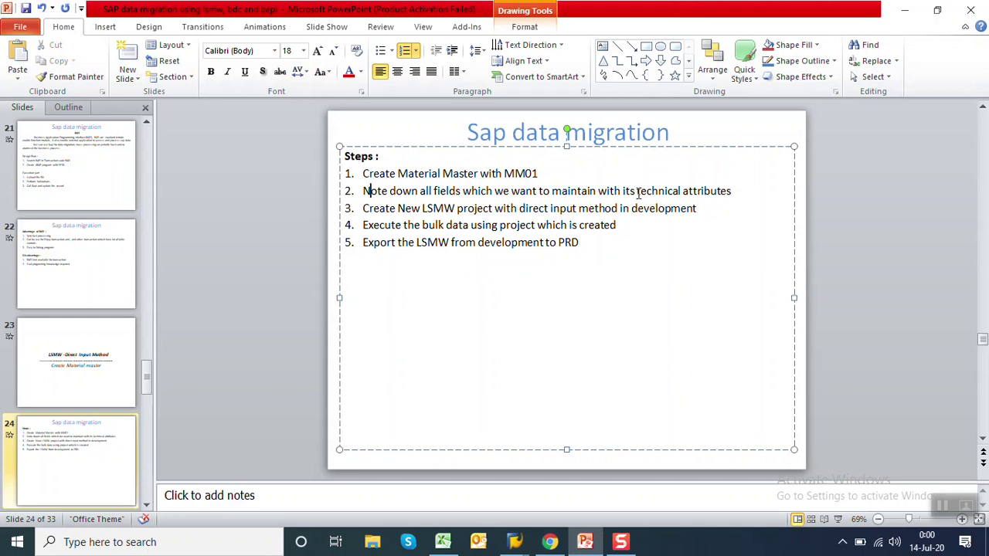
click(707, 209)
Switch to the SAP Easy Access session and start the LSMW transaction.
mouse_move(514, 542)
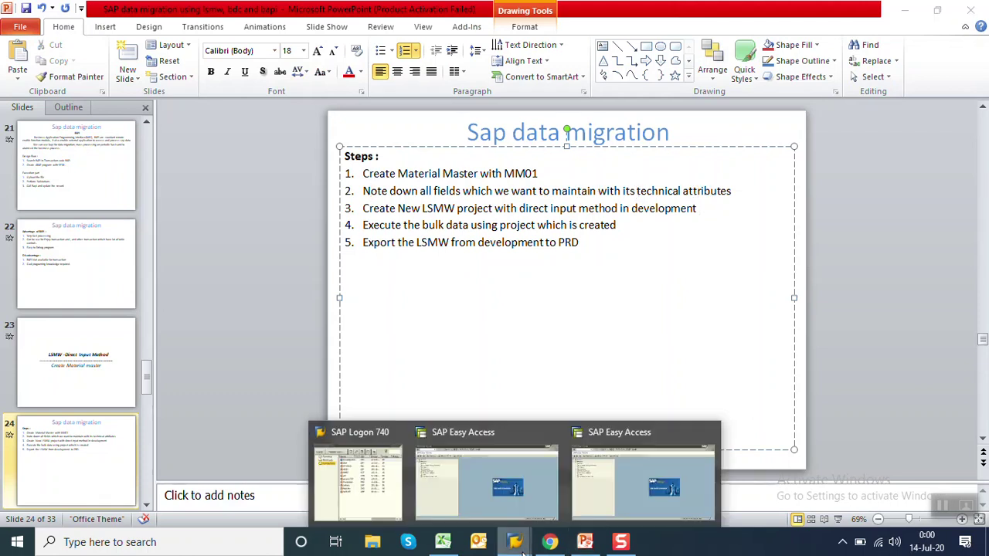
click(489, 510)
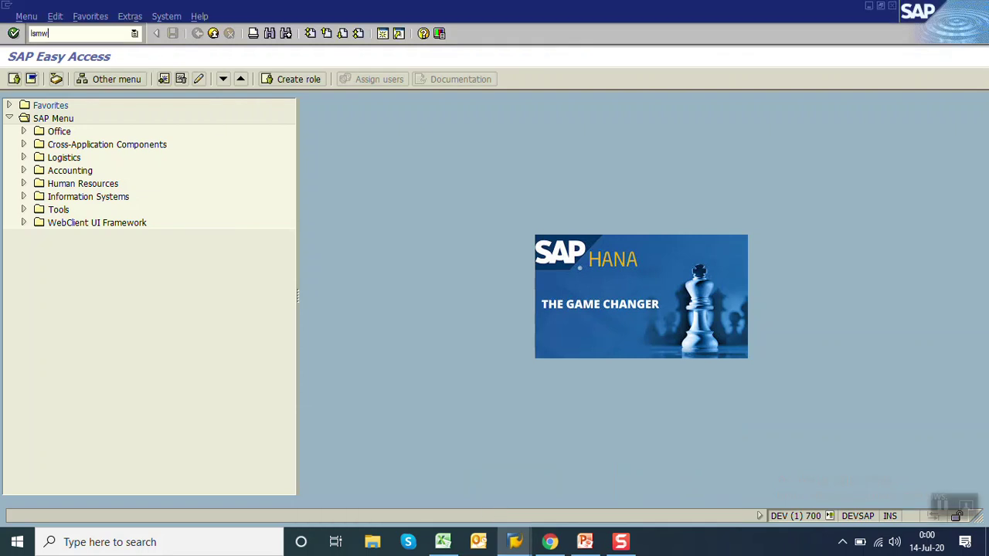
text(lsmw)
key(Return)
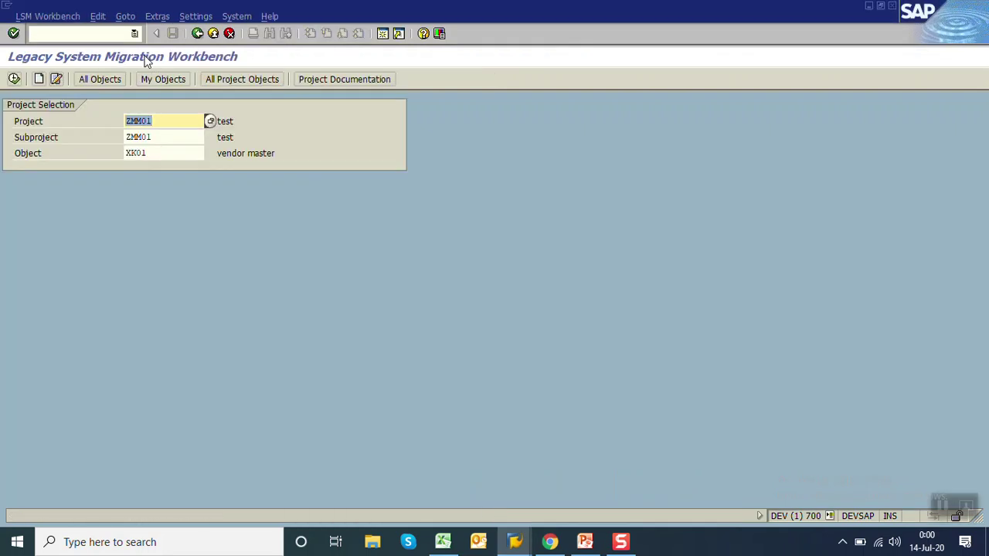
Fill the project selection with project MM, subproject Master_Data and object MATERIAL_DI.
text(MM)
key(Tab)
text(M)
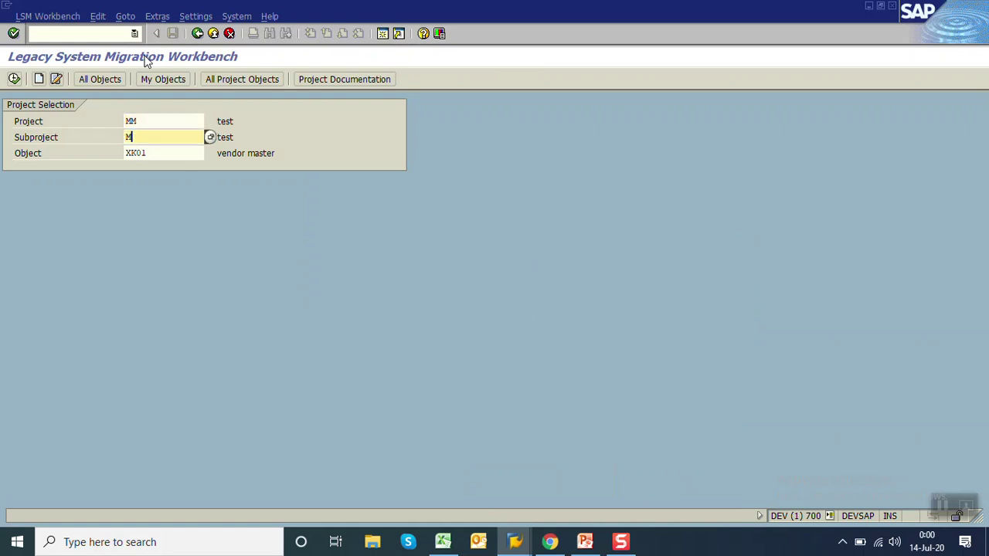
key(Down)
key(Return)
key(Tab)
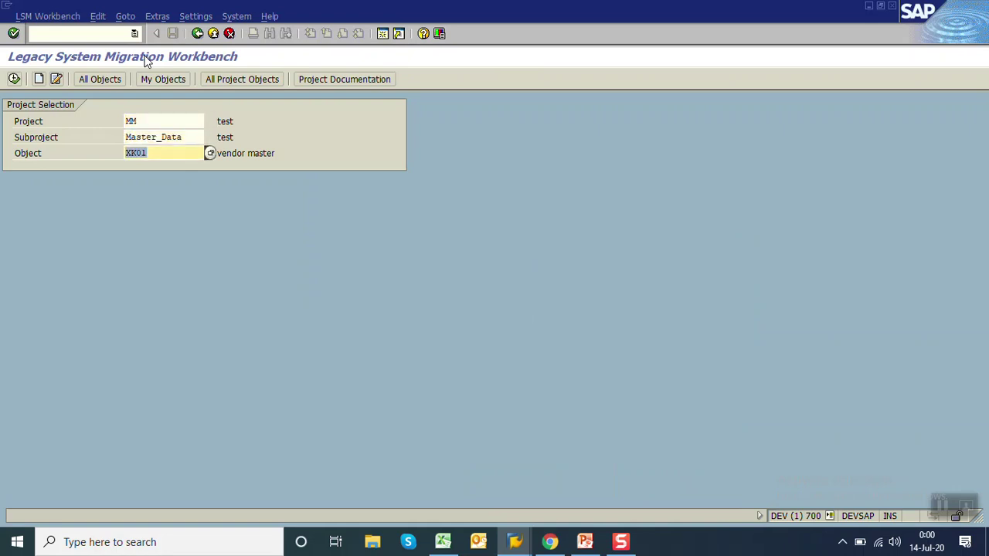
text(MATERIAL)
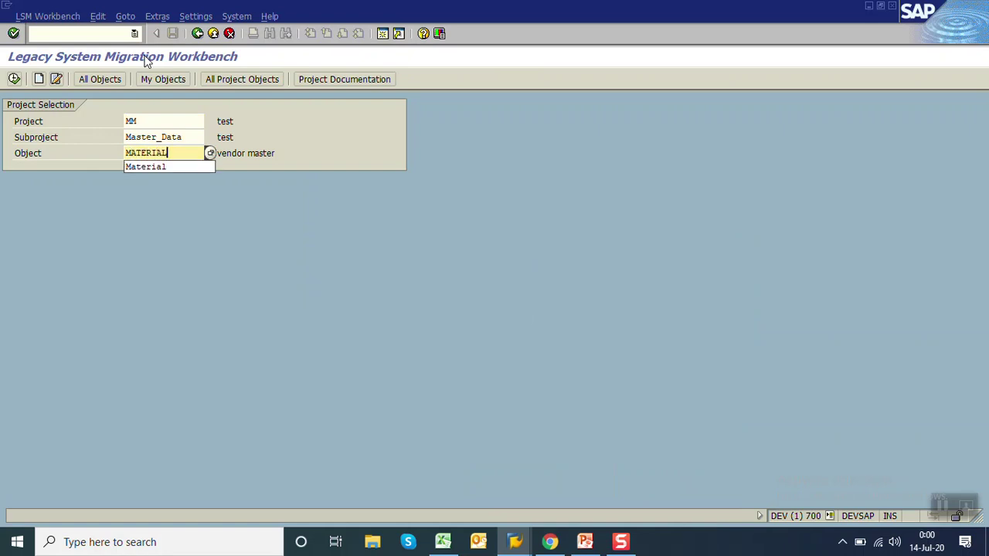
text(_DI)
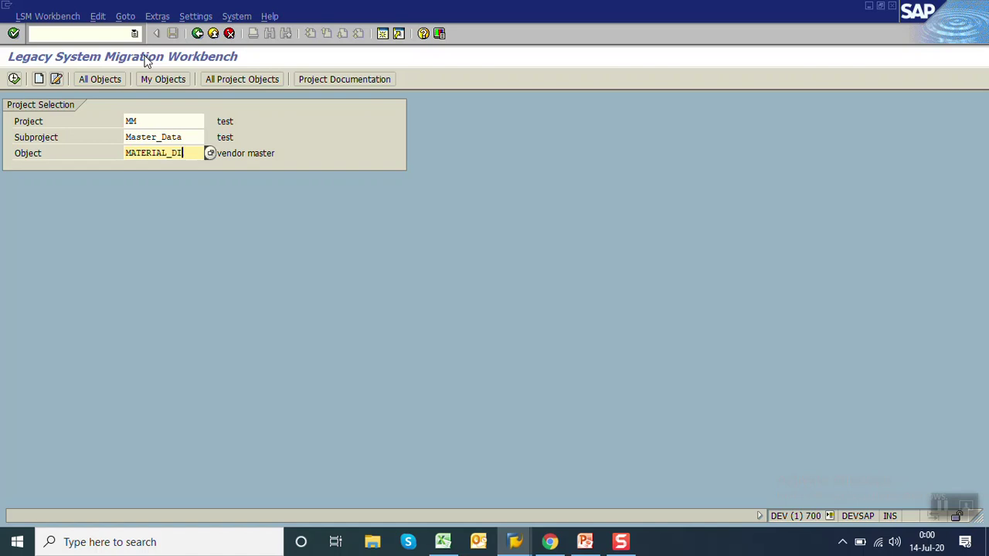
key(Return)
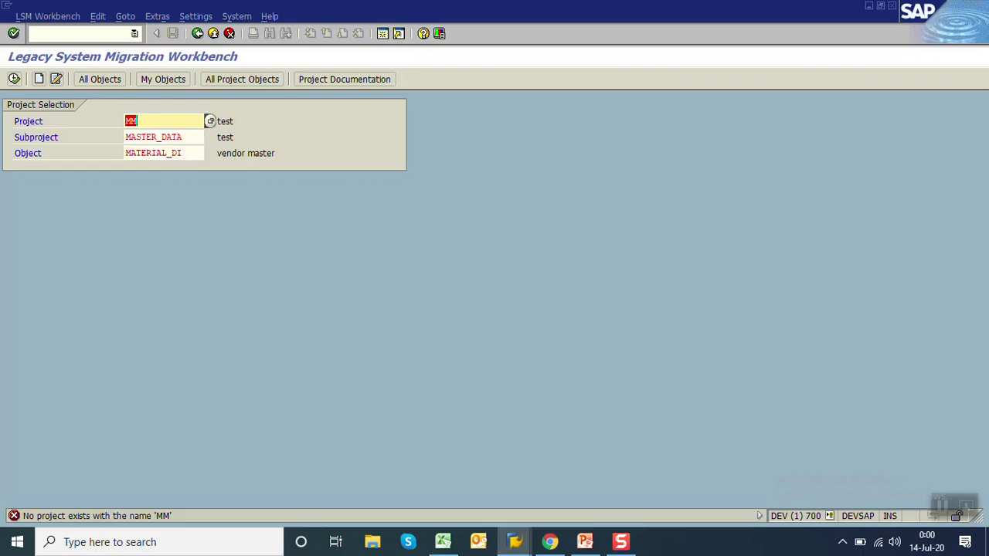
Create project MM described as "material management" and its subproject MASTER_DATA described as "master data".
click(40, 79)
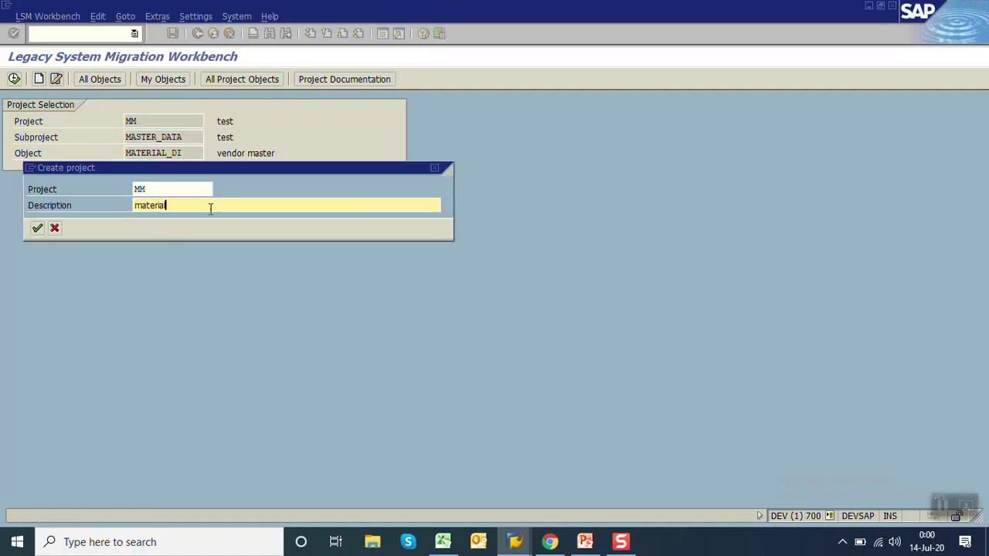
text(material management)
key(Return)
text(master )
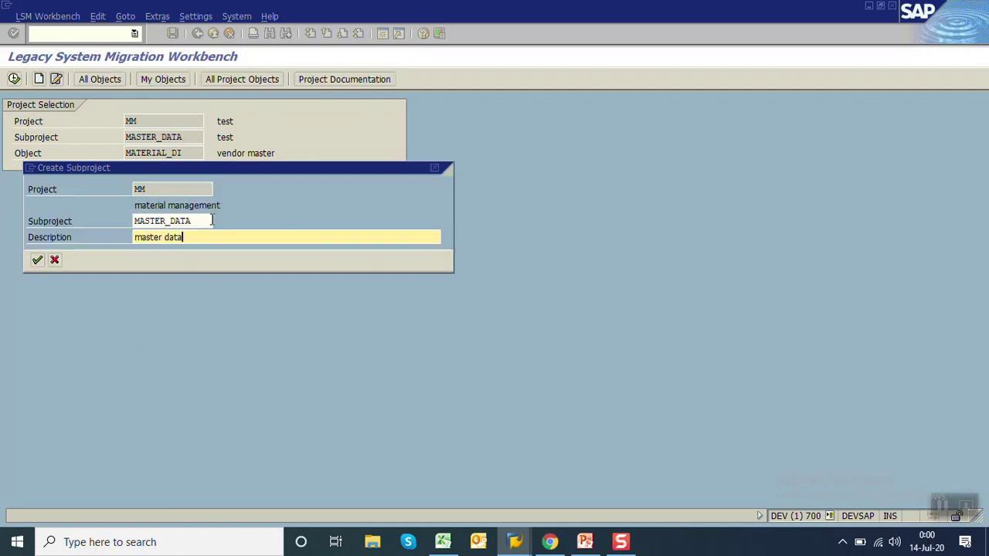
text(data)
key(Return)
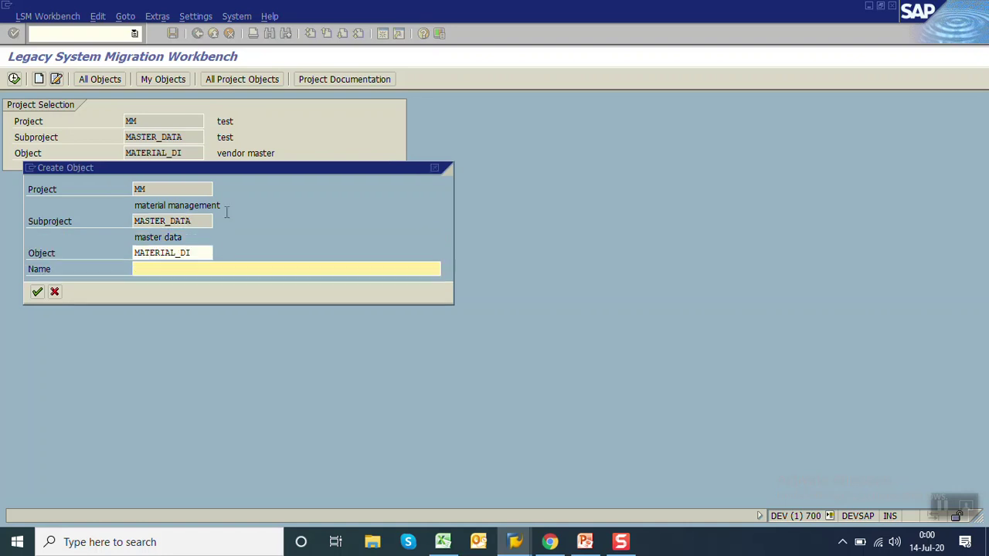
Create the object MATERIAL_DI with the name "material using direct input method".
text(material using)
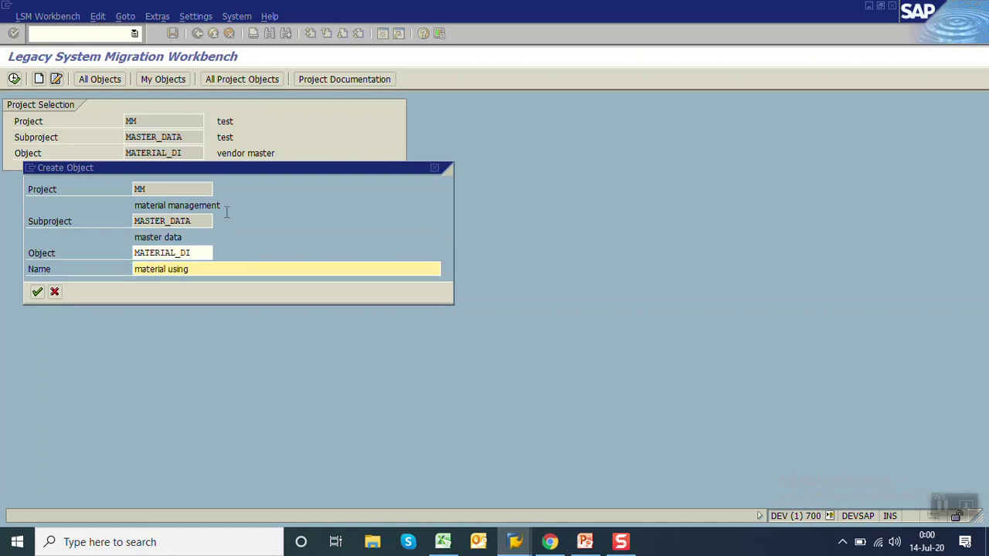
text(input method)
click(38, 293)
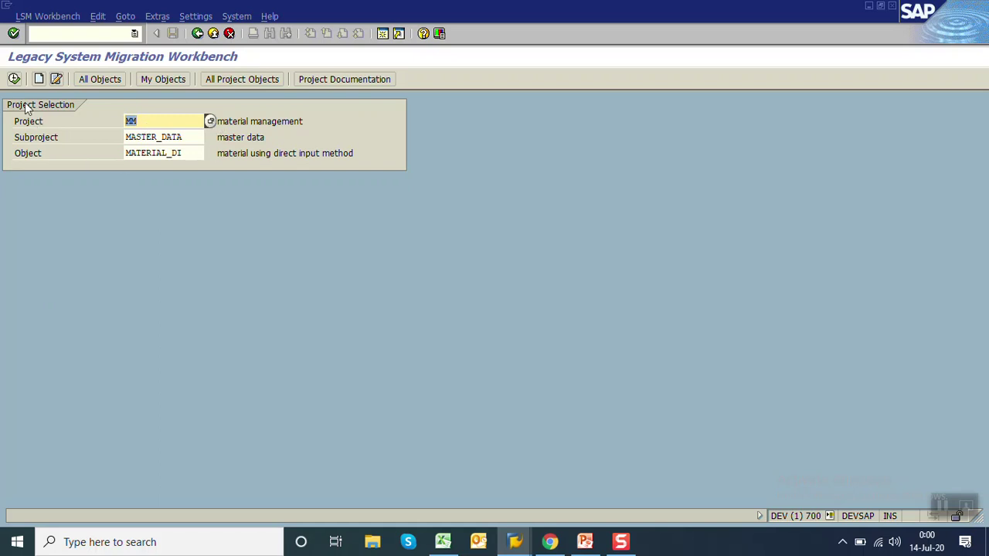
Open the process steps of the MATERIAL_DI object and execute Maintain Object Attributes.
click(14, 79)
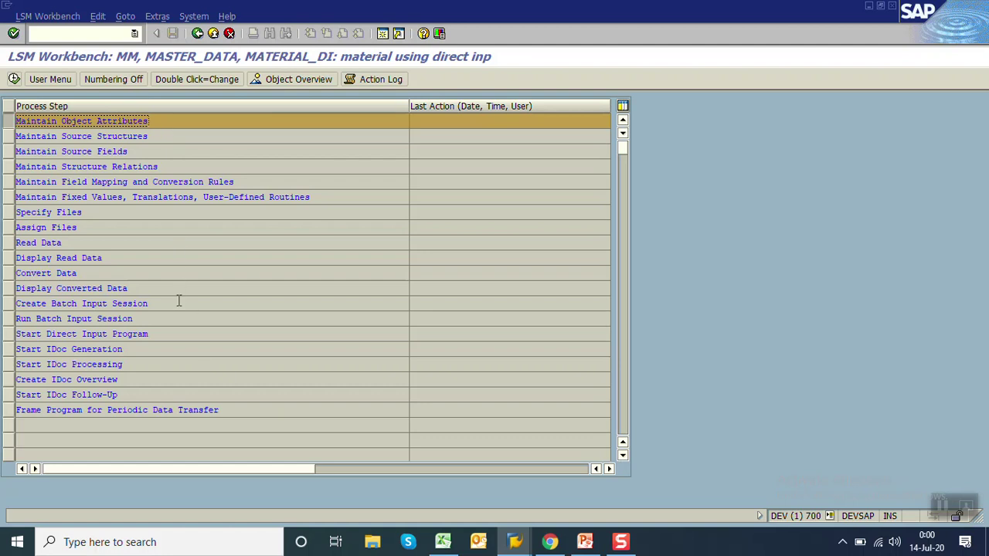
click(4, 123)
click(4, 123)
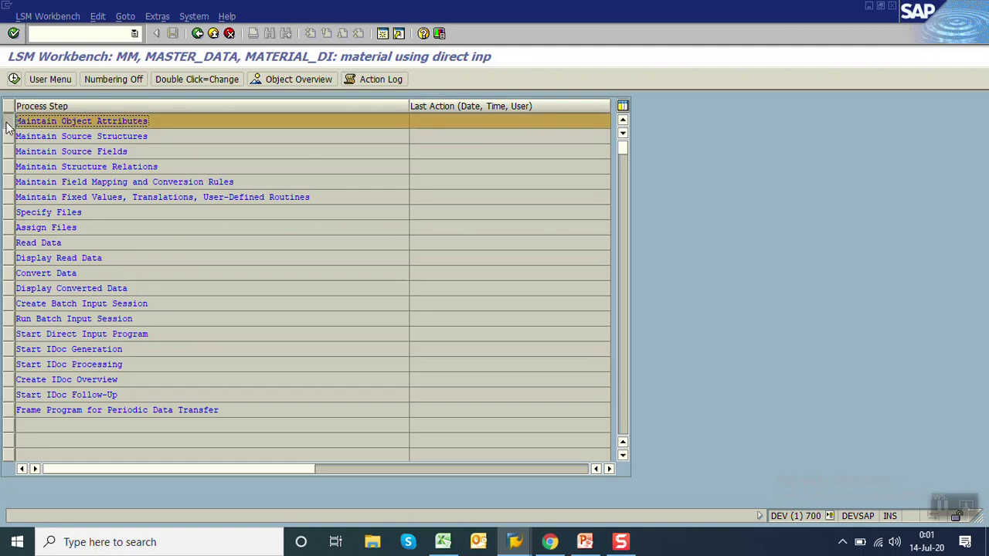
click(14, 79)
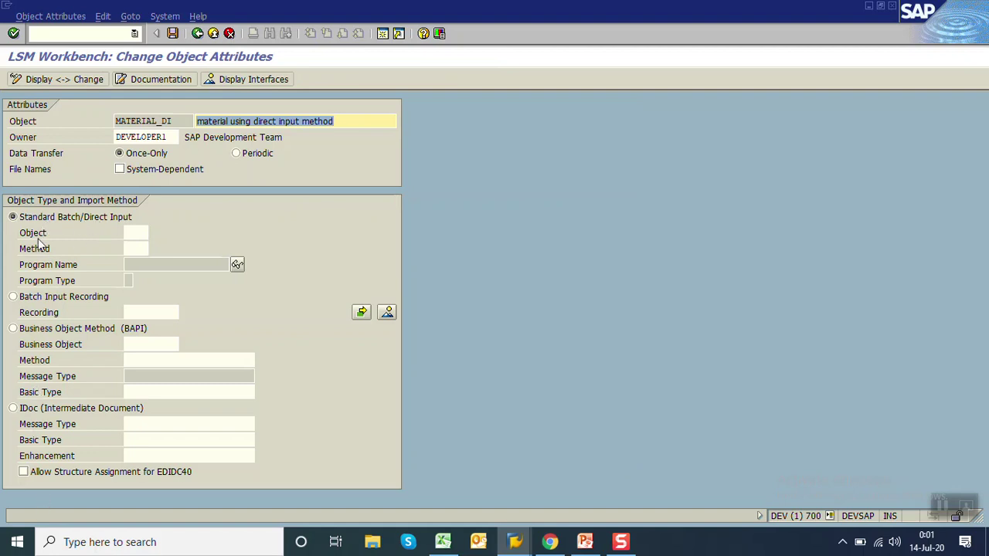
Assign standard batch/direct input object 0020 (Material master) in the object attributes.
click(132, 236)
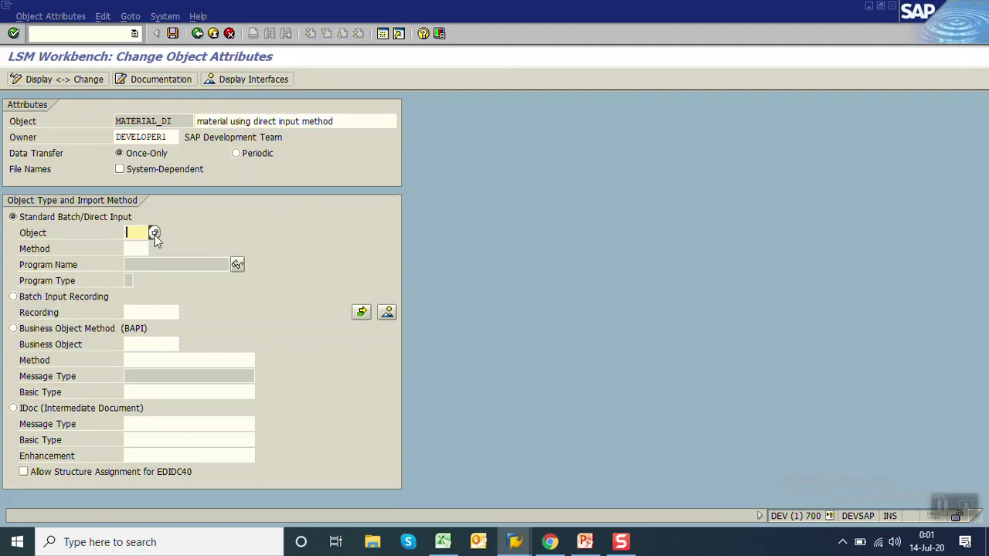
click(153, 235)
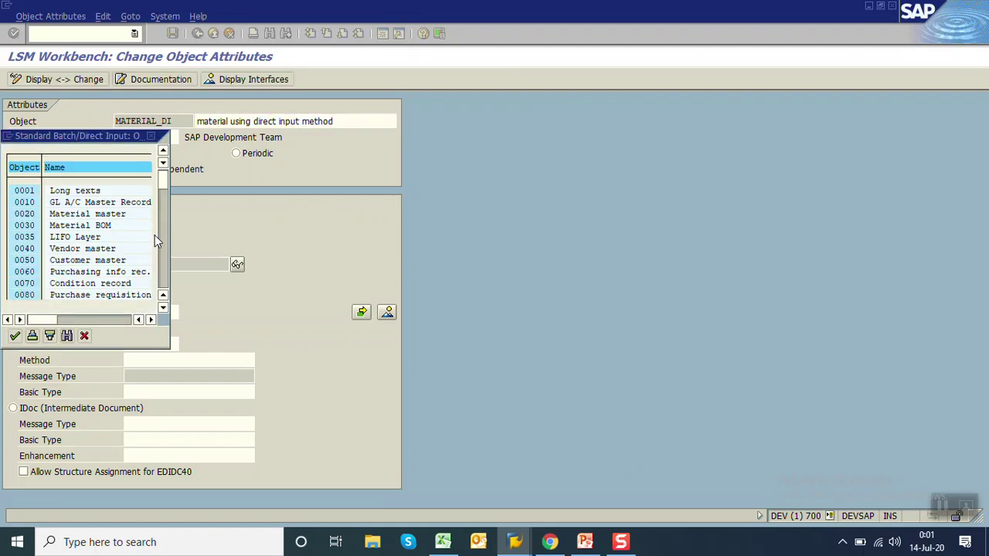
double_click(74, 214)
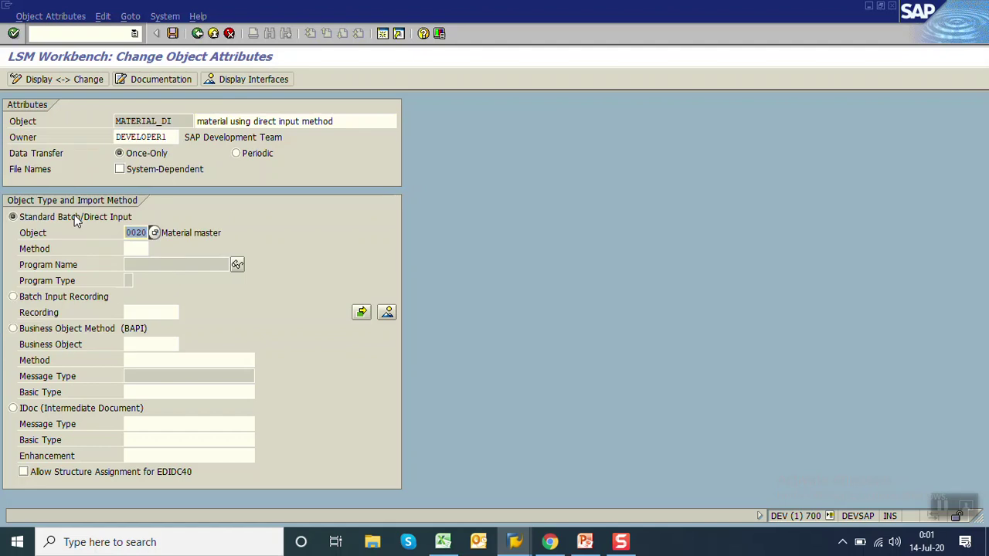
Choose the direct input method for the material master and save the object attributes, returning to the process steps.
click(141, 249)
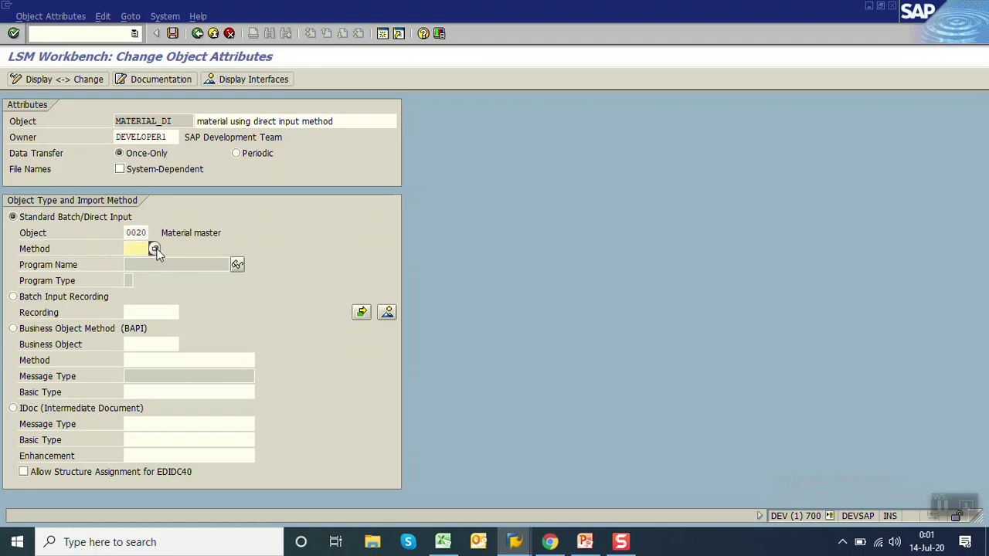
click(155, 248)
drag(196, 264, 89, 280)
click(173, 33)
click(199, 34)
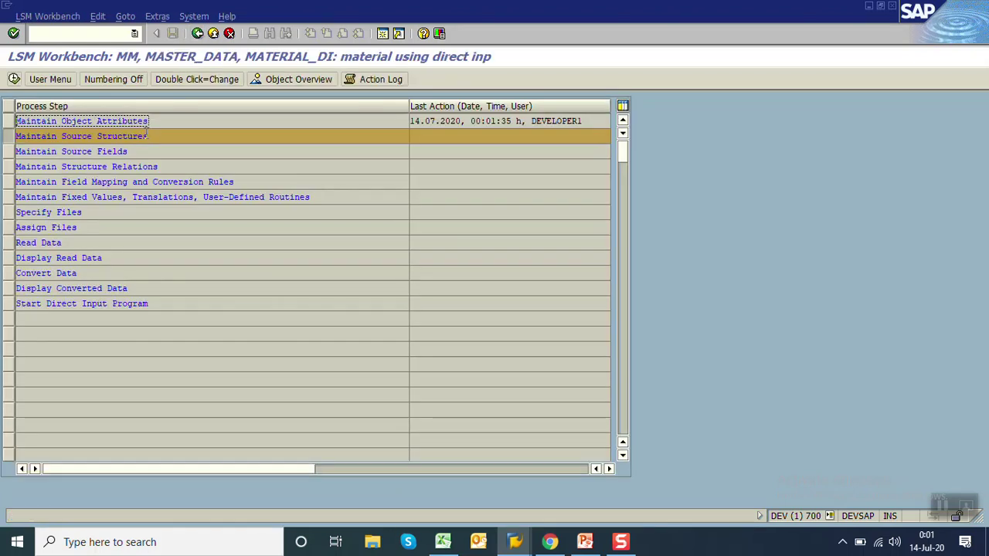
click(14, 79)
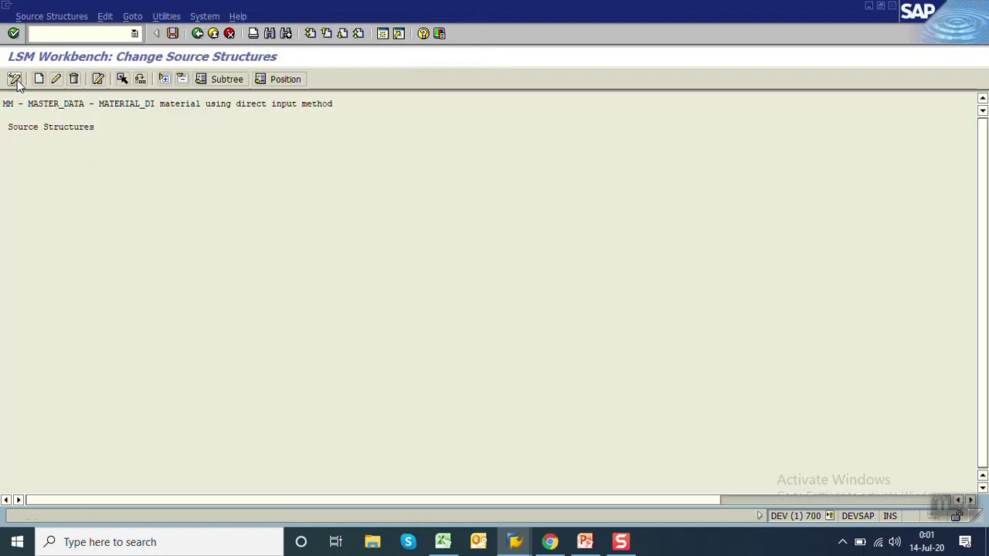
click(198, 34)
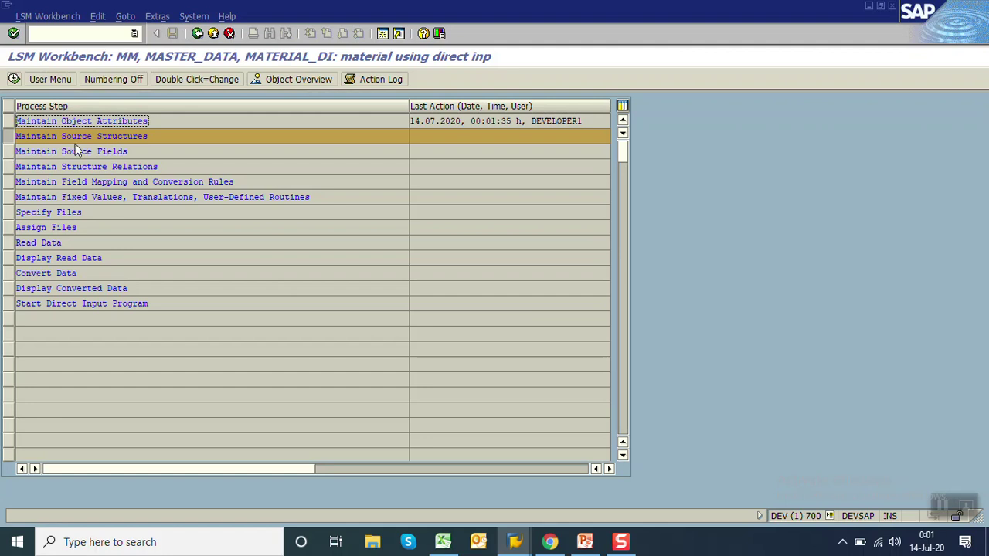
click(152, 136)
click(129, 151)
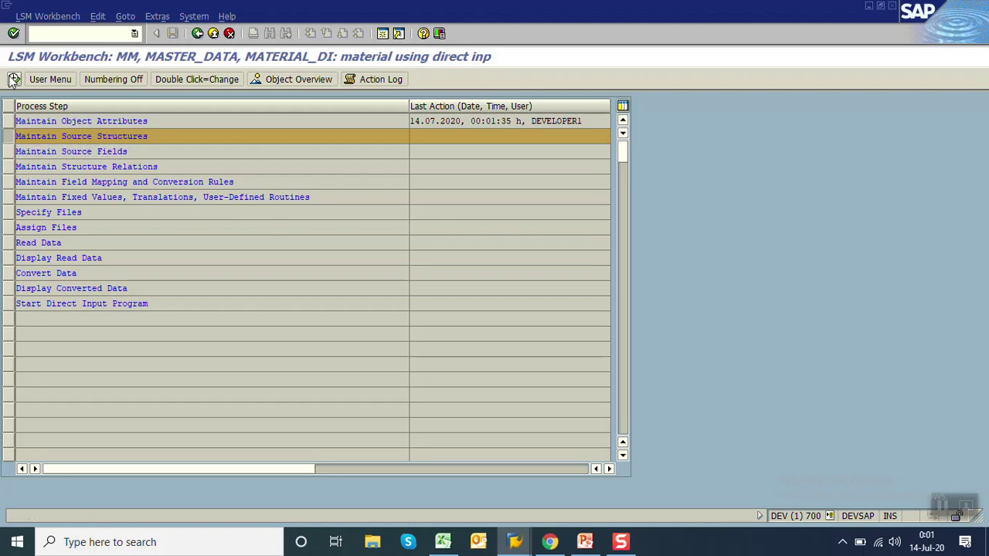
Open Maintain Source Structures and start a new source structure named ZMM01STR.
double_click(63, 135)
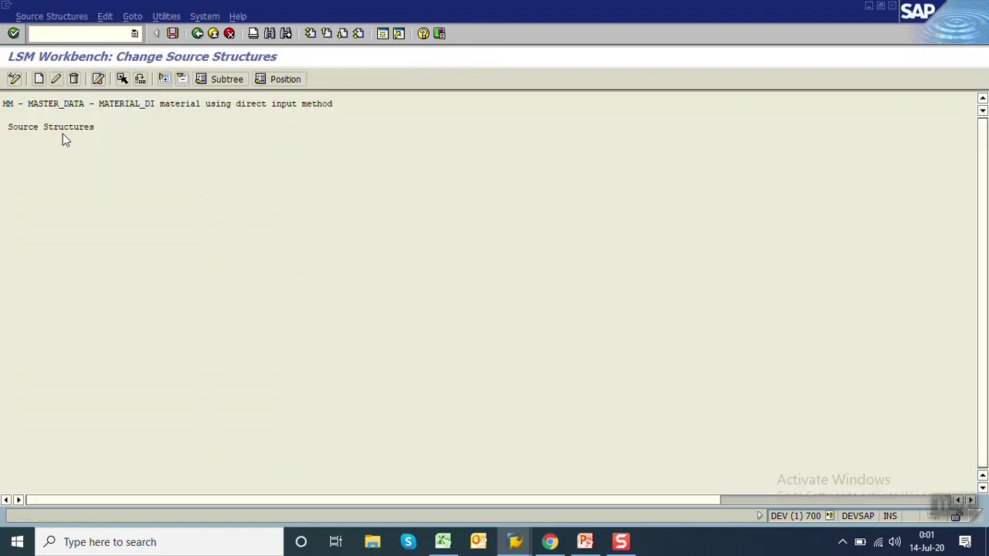
click(38, 79)
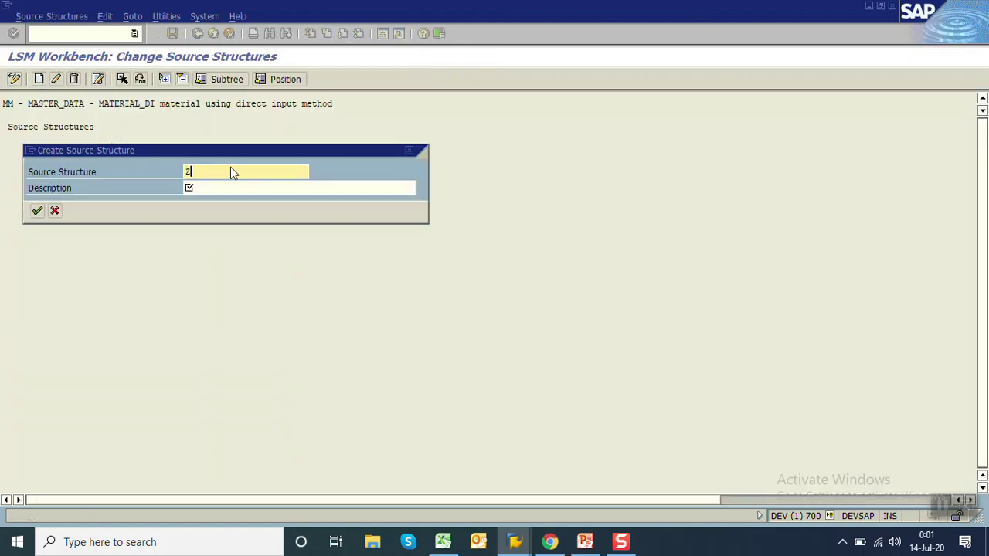
text(Z)
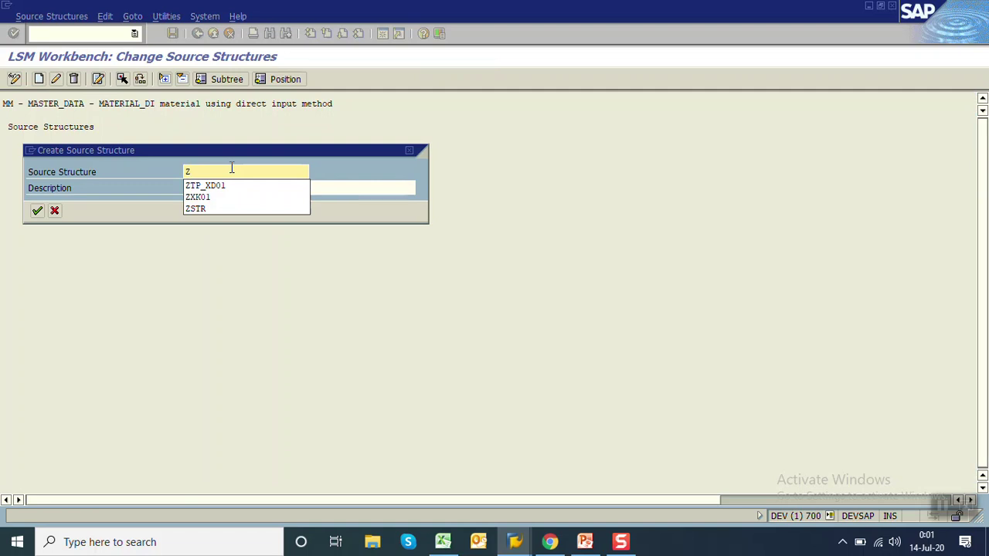
text(MM01STR)
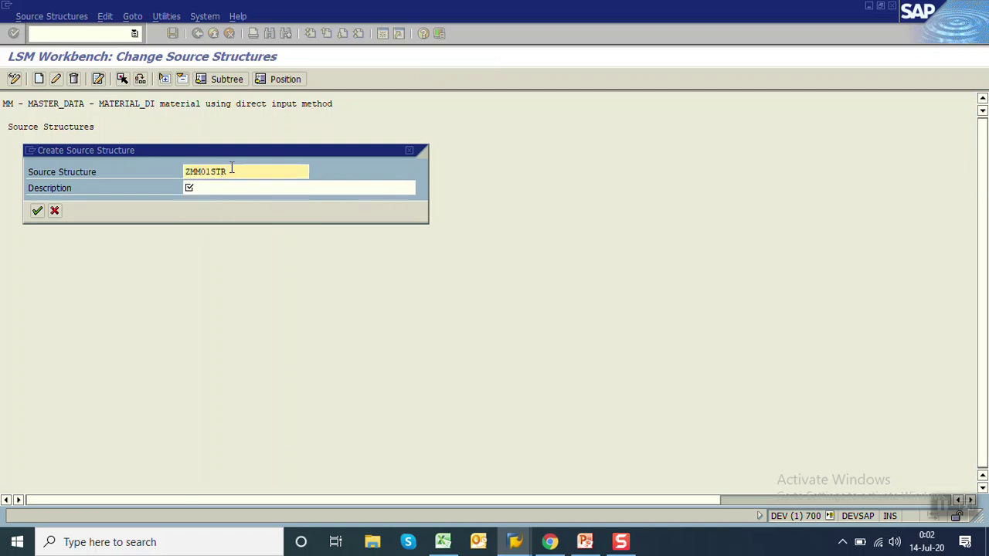
Describe the new source structure as "material master", then save it and return to the process steps.
click(233, 190)
text(materi)
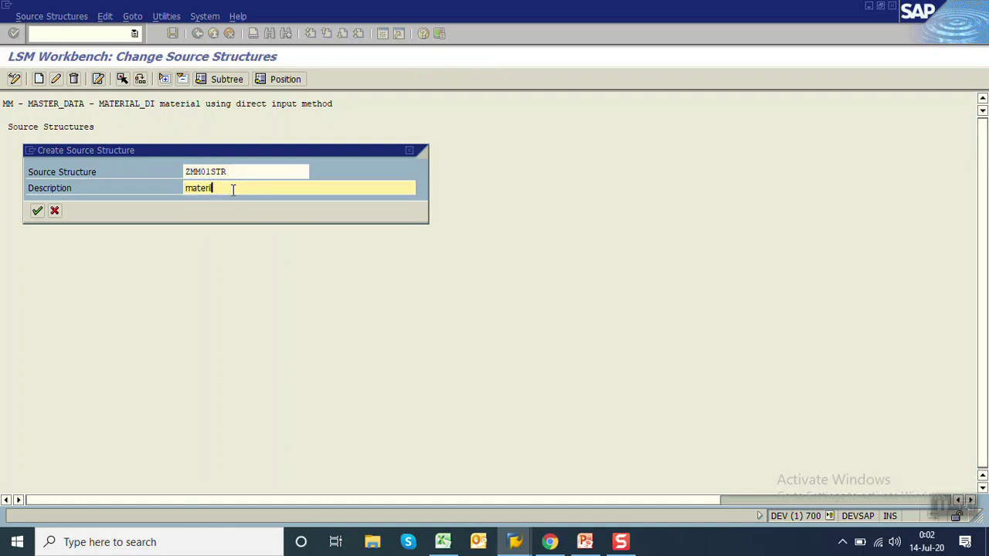
key(BackSpace)
key(BackSpace)
key(BackSpace)
key(BackSpace)
key(BackSpace)
key(BackSpace)
text(material master)
key(Return)
click(173, 36)
click(197, 35)
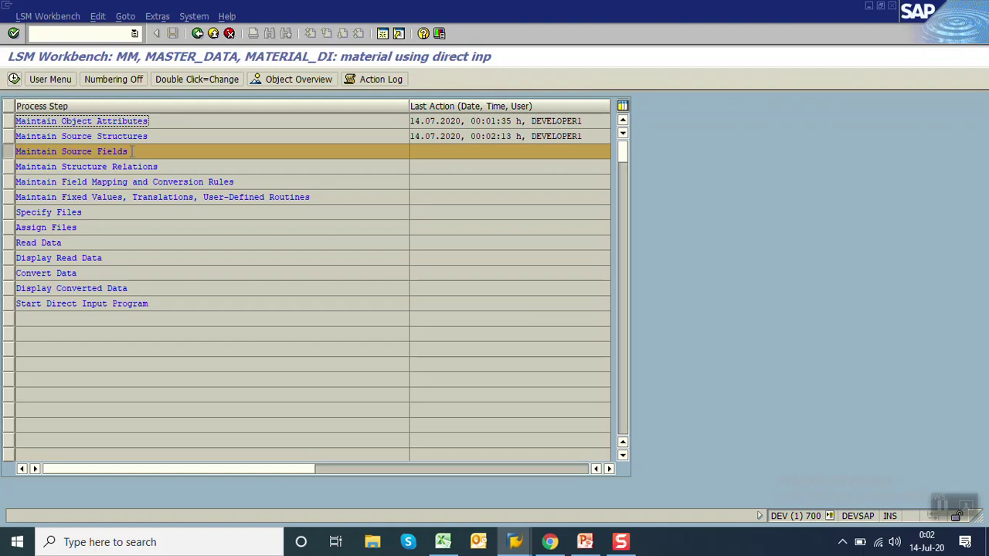
Open Maintain Source Fields and try copying the fields of MARA from the data repository into ZMM01STR.
click(443, 541)
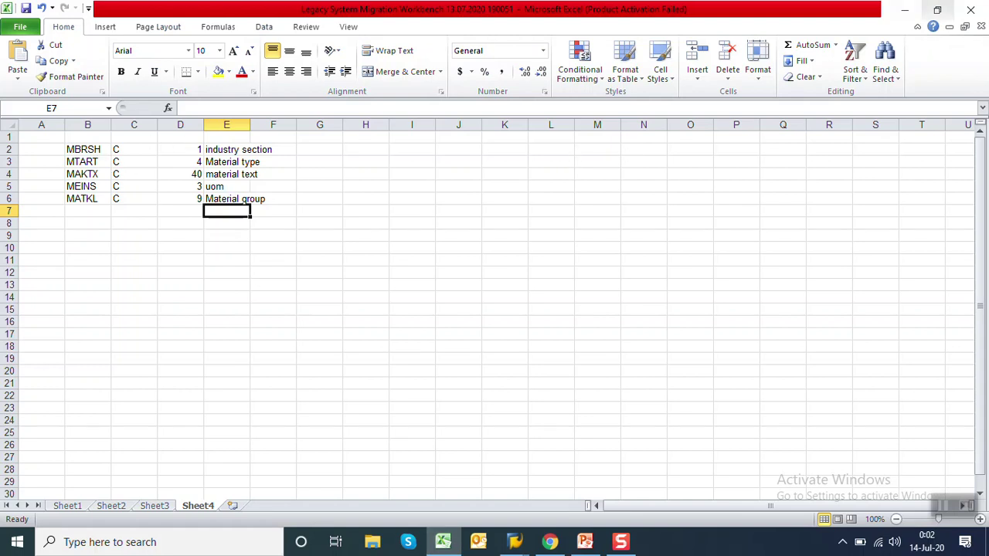
click(904, 9)
click(14, 80)
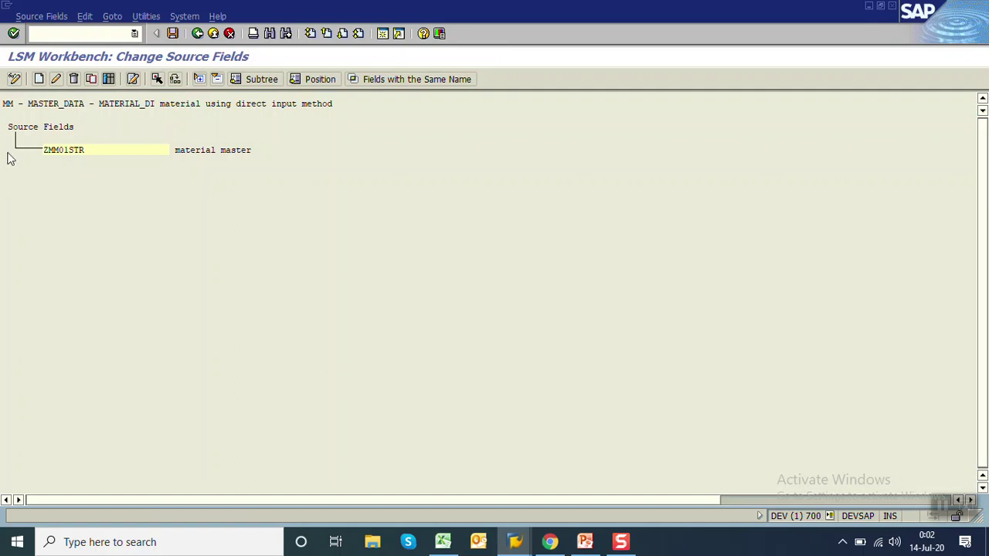
click(90, 80)
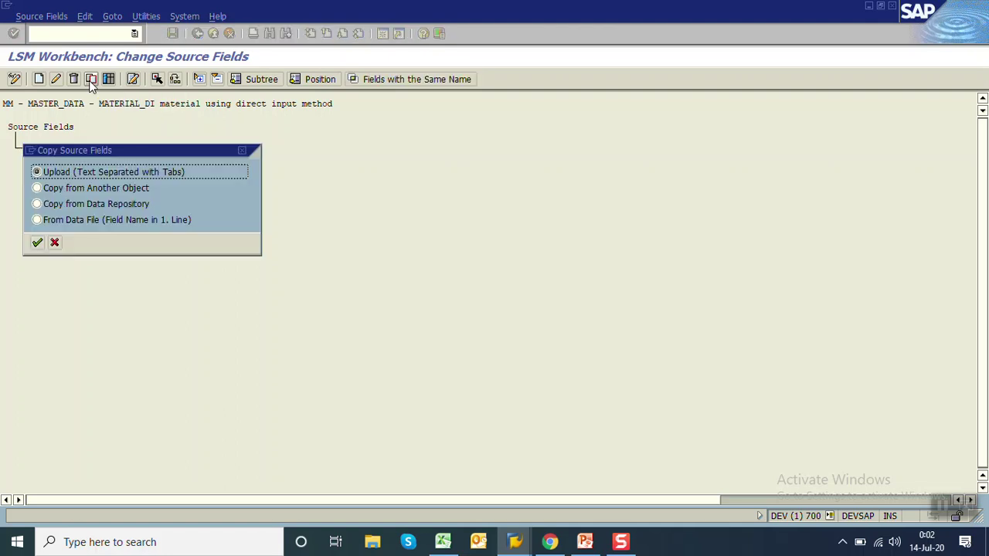
click(58, 205)
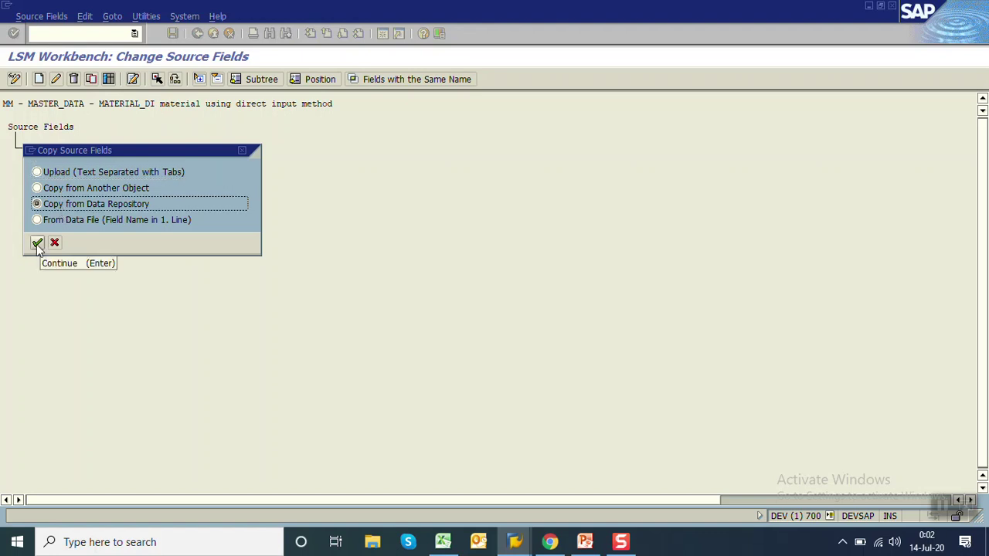
click(37, 245)
text(MARA)
key(Return)
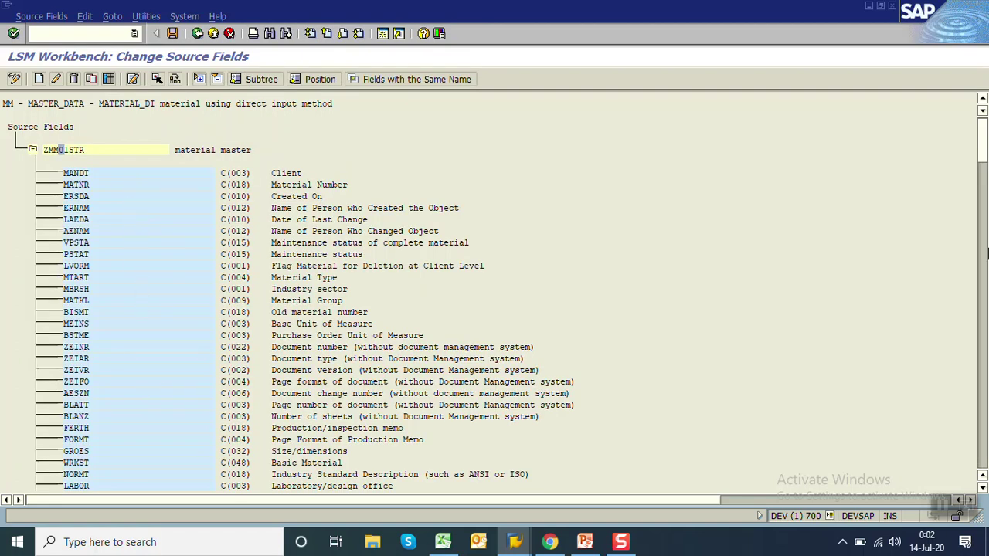
Look through the fields copied from MARA and leave the source fields without saving.
drag(986, 139, 985, 208)
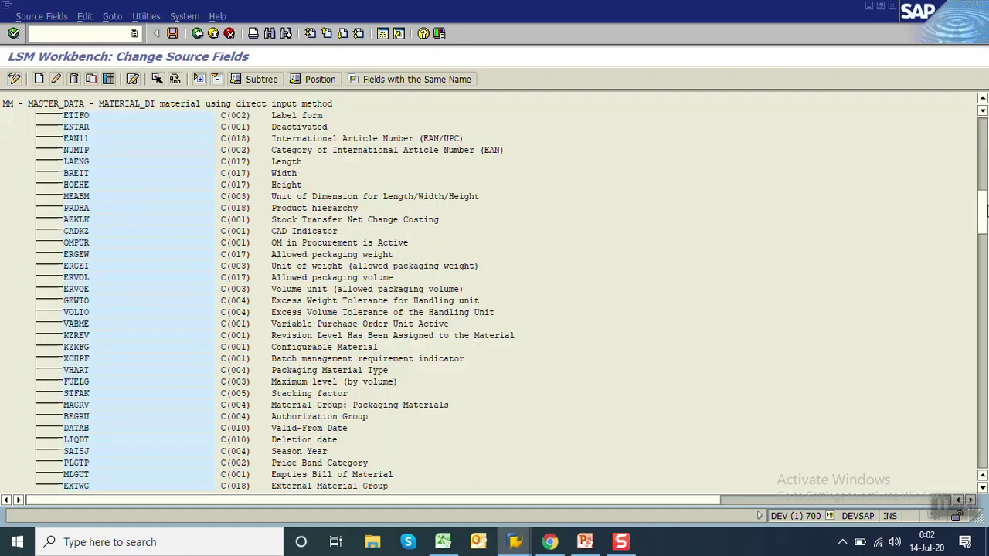
drag(984, 270, 984, 116)
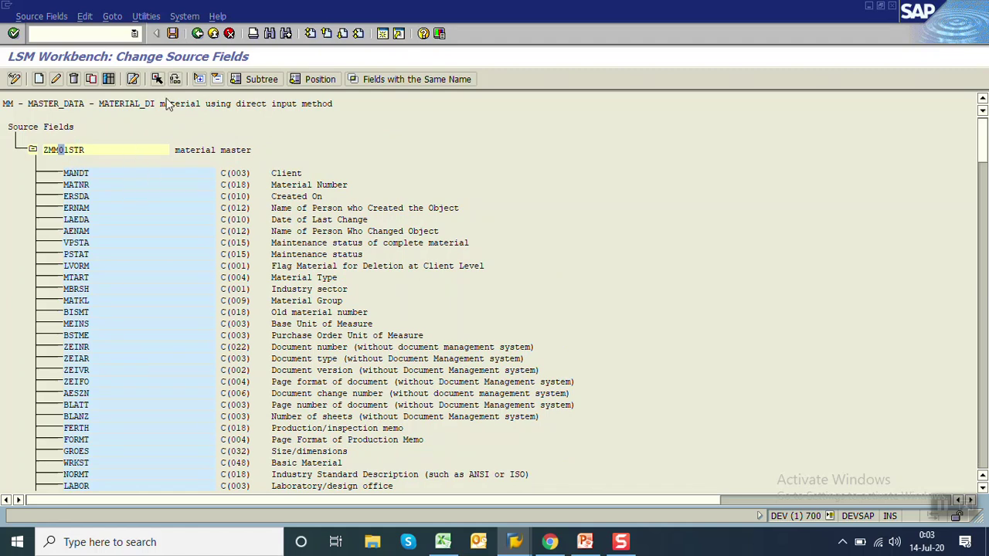
click(197, 33)
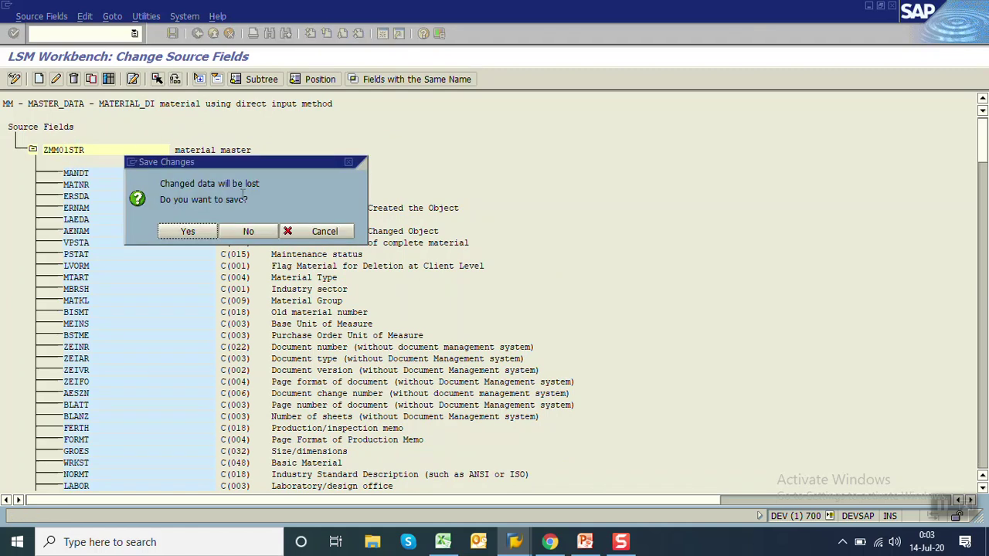
click(249, 232)
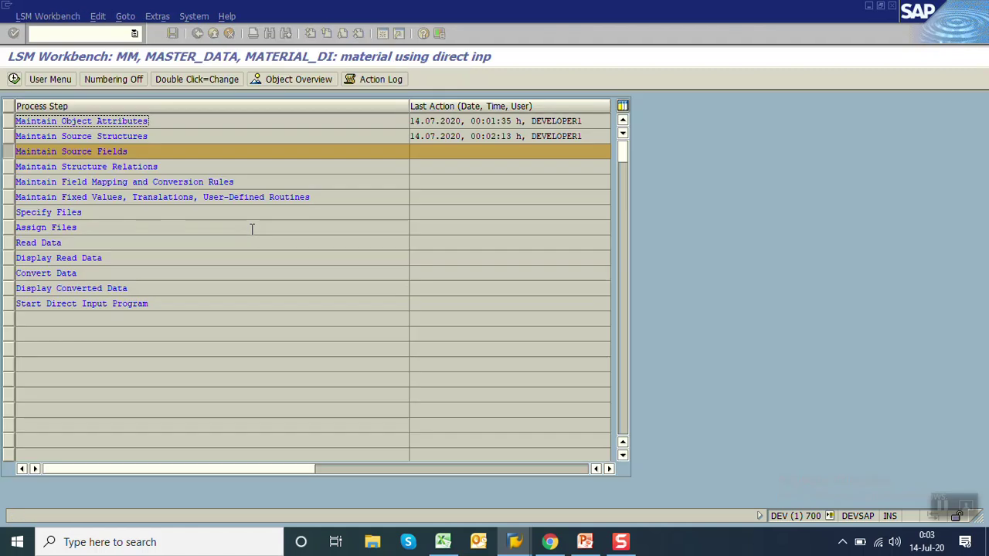
Reopen Maintain Source Fields and bring up the table view for entering the fields of ZMM01STR.
click(14, 79)
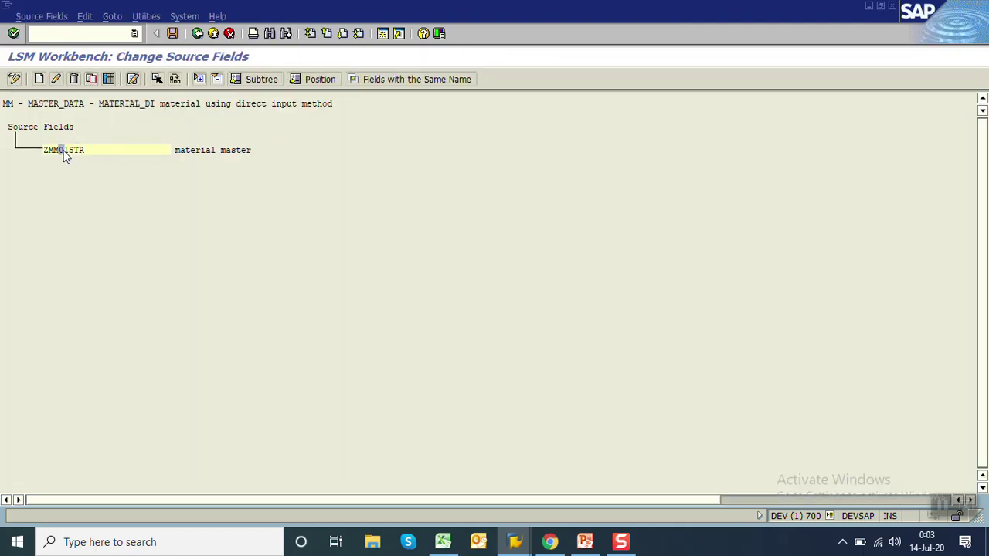
click(40, 82)
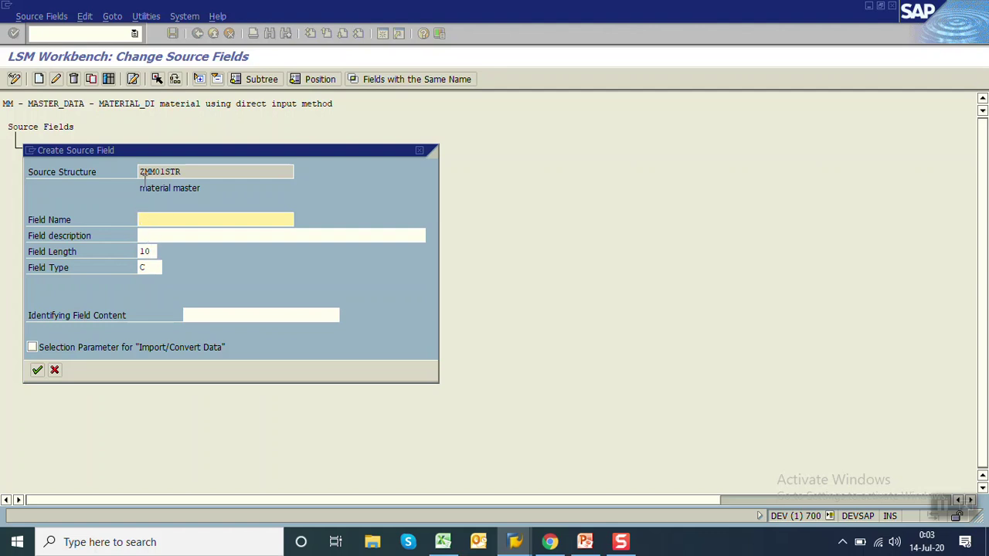
click(55, 370)
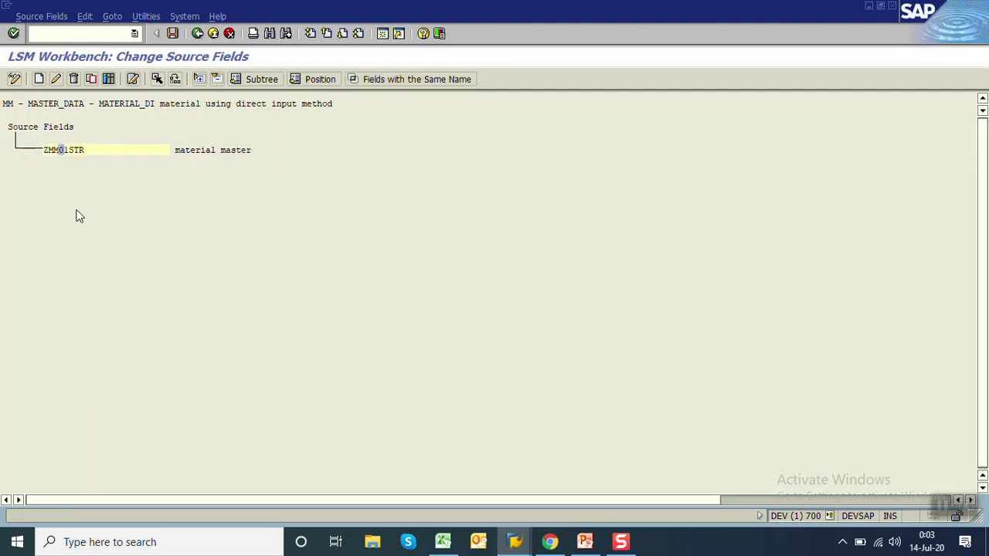
click(111, 79)
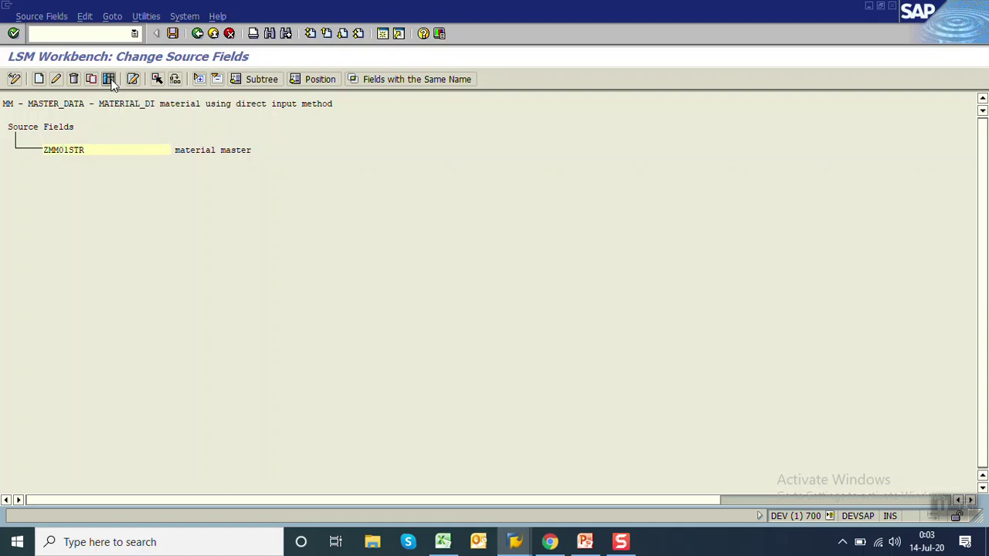
Copy the field definitions MBRSH to MATKL from Sheet4 in Excel and paste them into the ZMM01STR source fields table in SAP.
click(443, 542)
drag(92, 151, 242, 195)
key(ctrl+c)
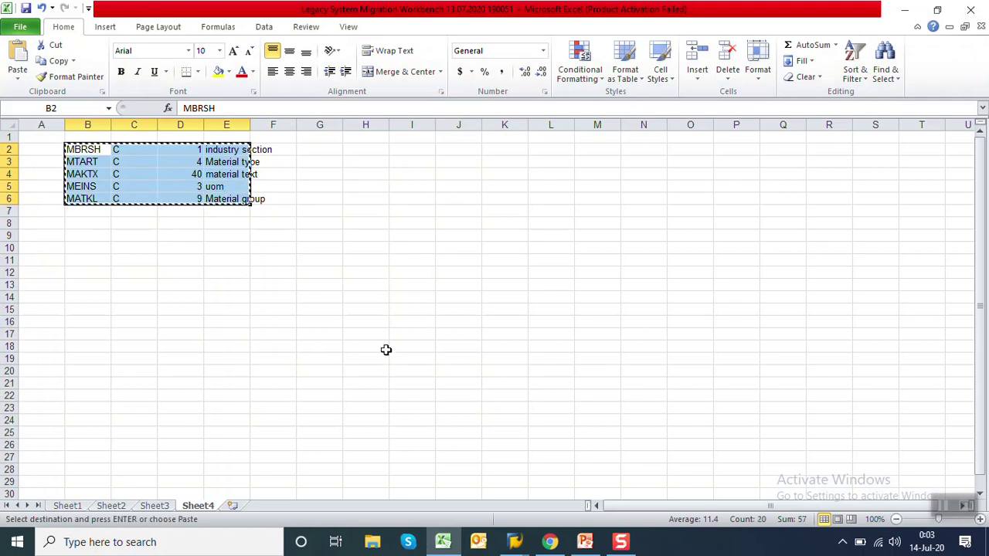
click(443, 542)
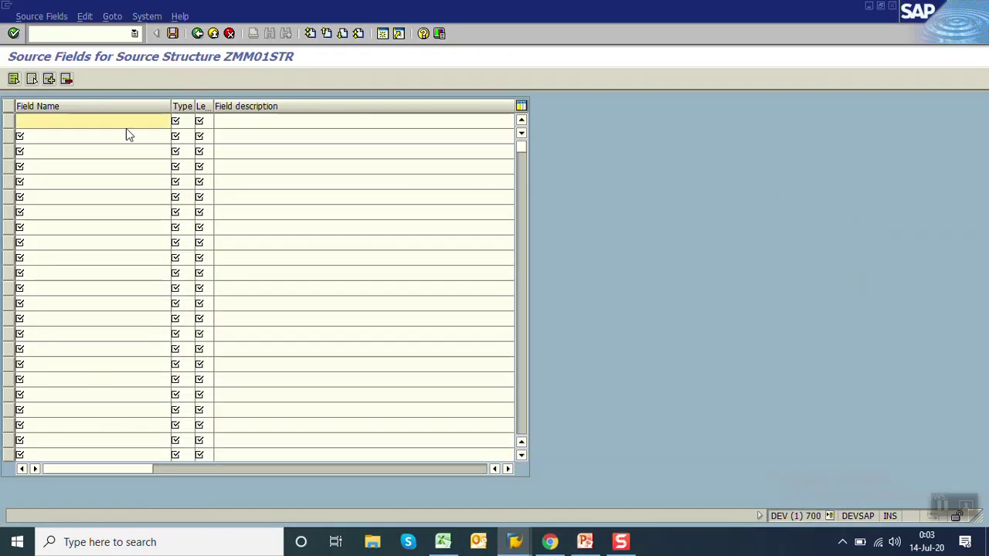
key(ctrl+v)
double_click(125, 126)
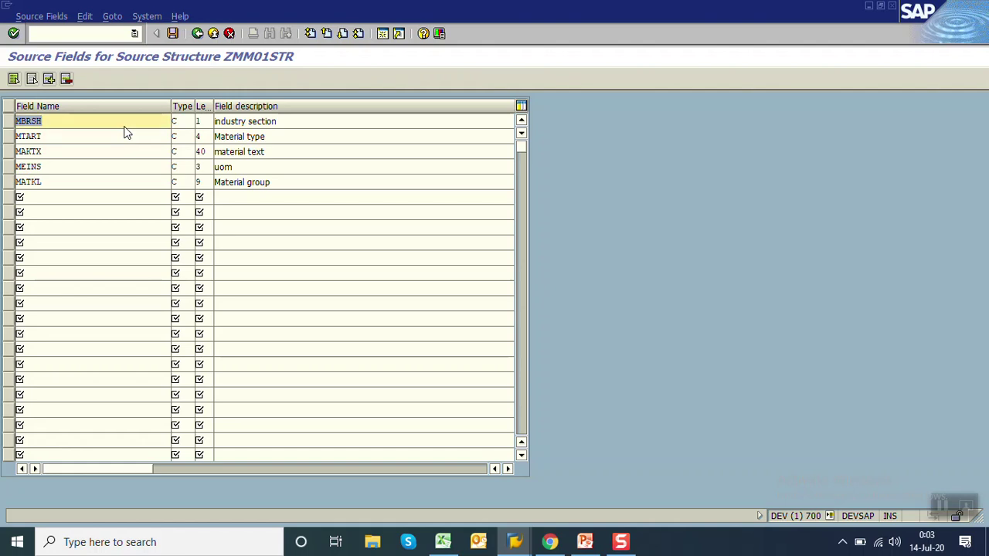
Change the MBRSH field description to "industry sector" and save the source fields.
click(288, 124)
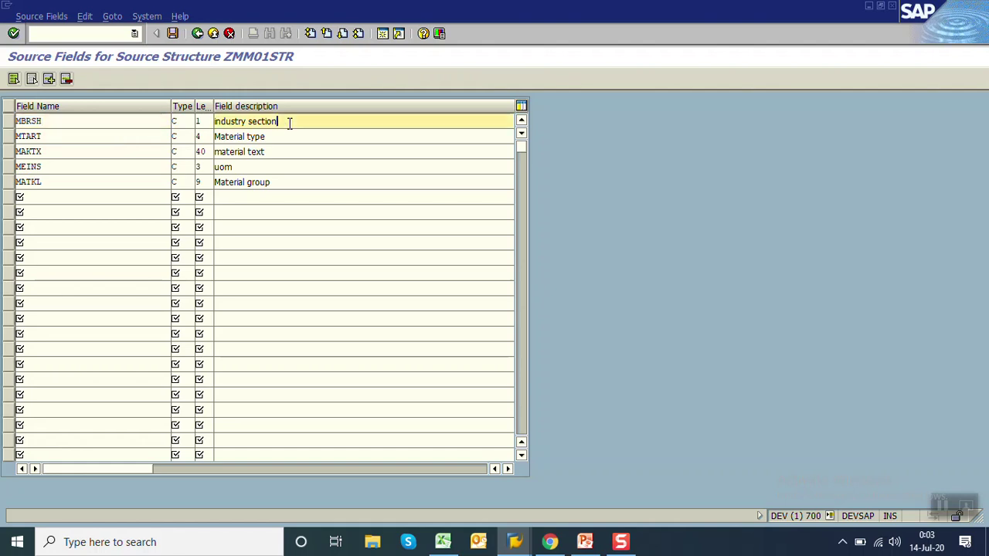
key(BackSpace)
key(BackSpace)
key(BackSpace)
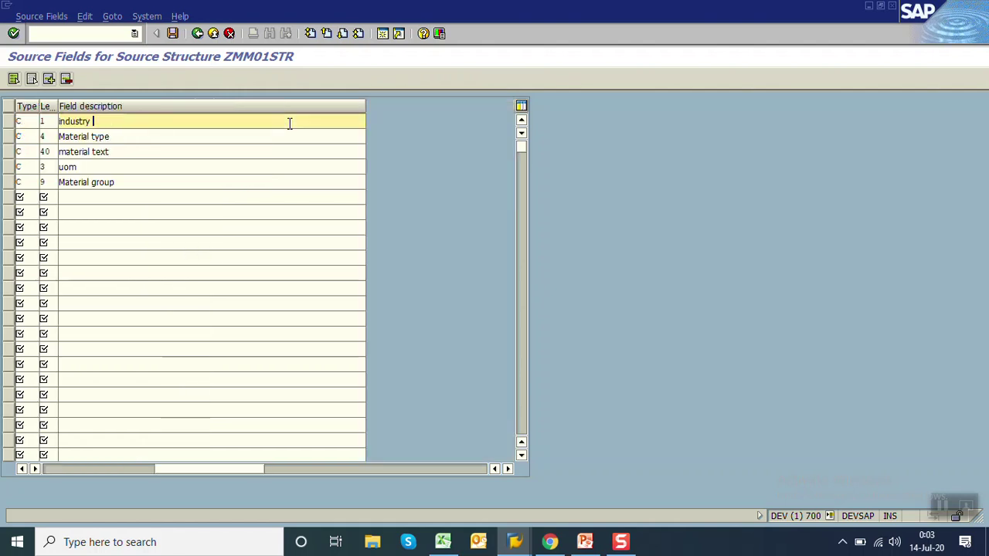
text(sector)
key(Return)
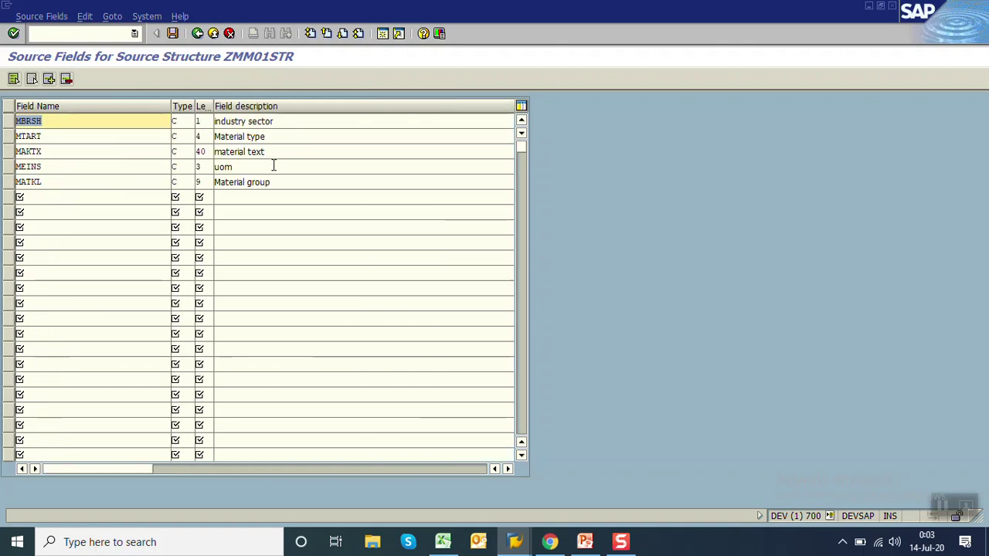
click(198, 34)
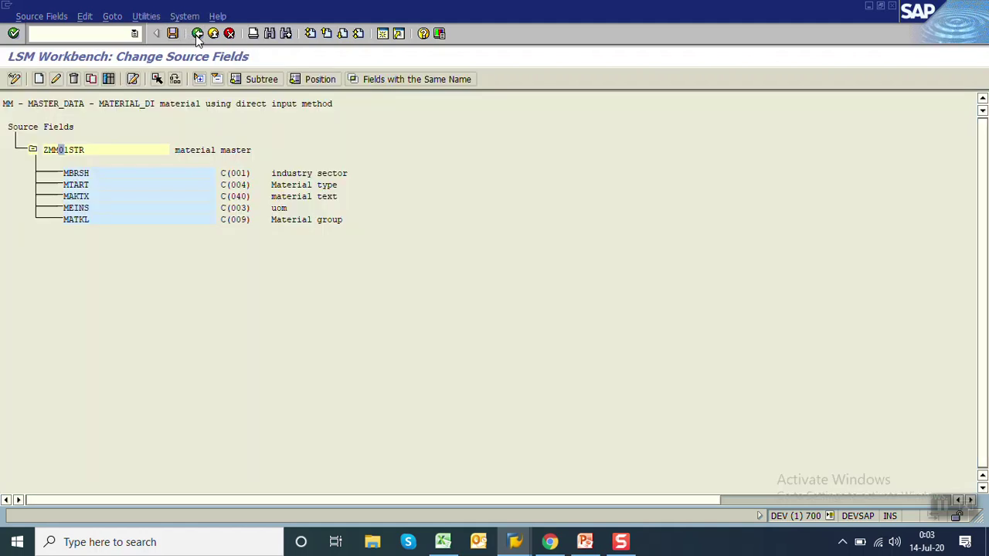
click(173, 34)
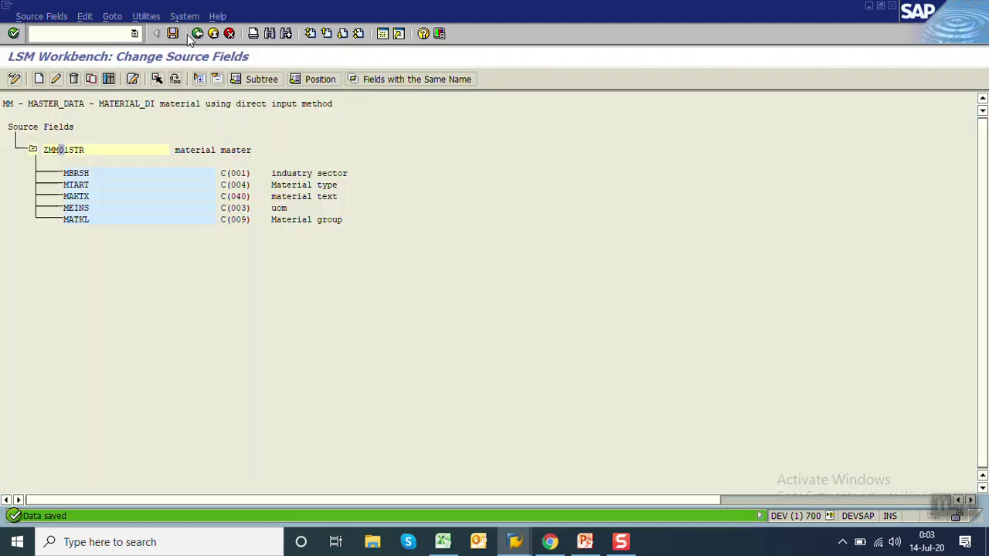
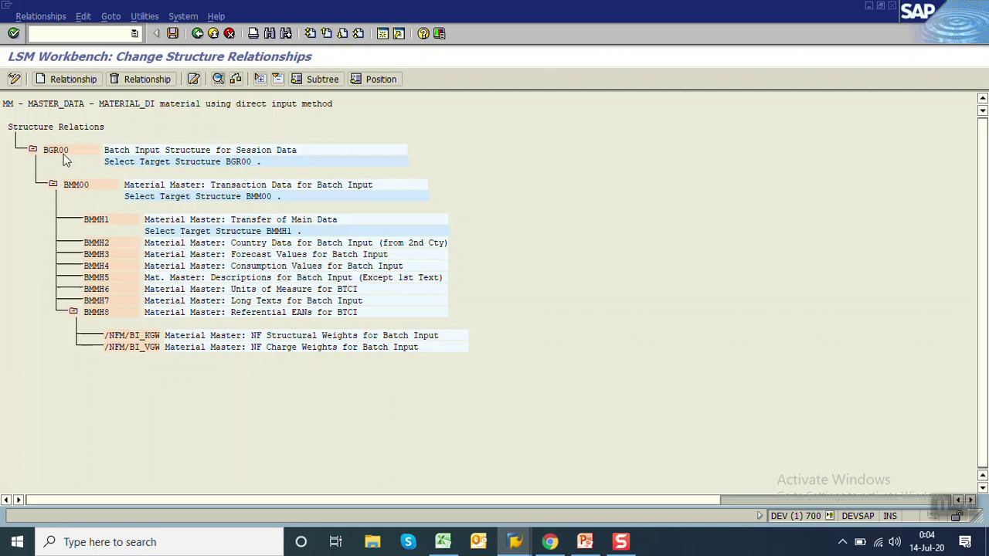
Relate source structure ZMM01STR to the target structures BGR00 and BMM00.
double_click(64, 155)
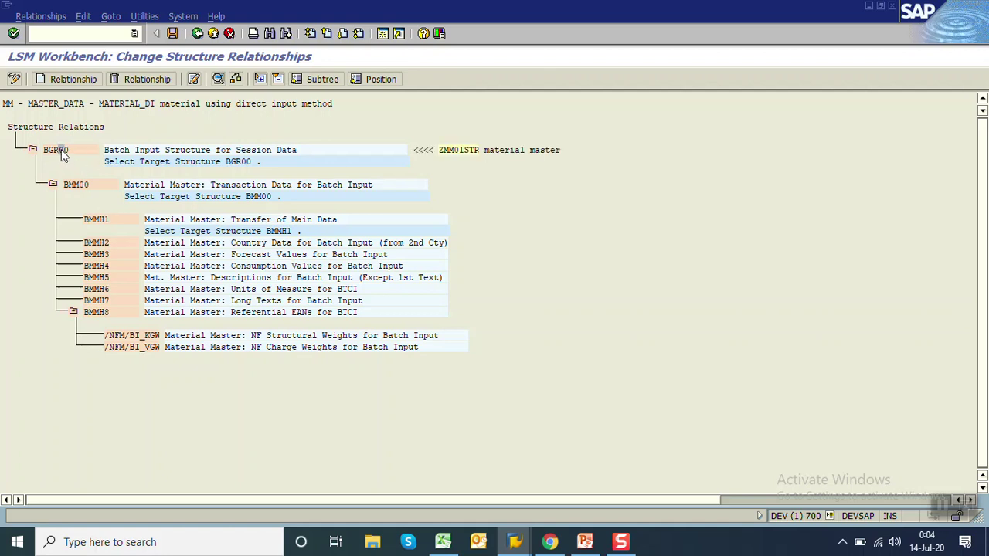
double_click(77, 185)
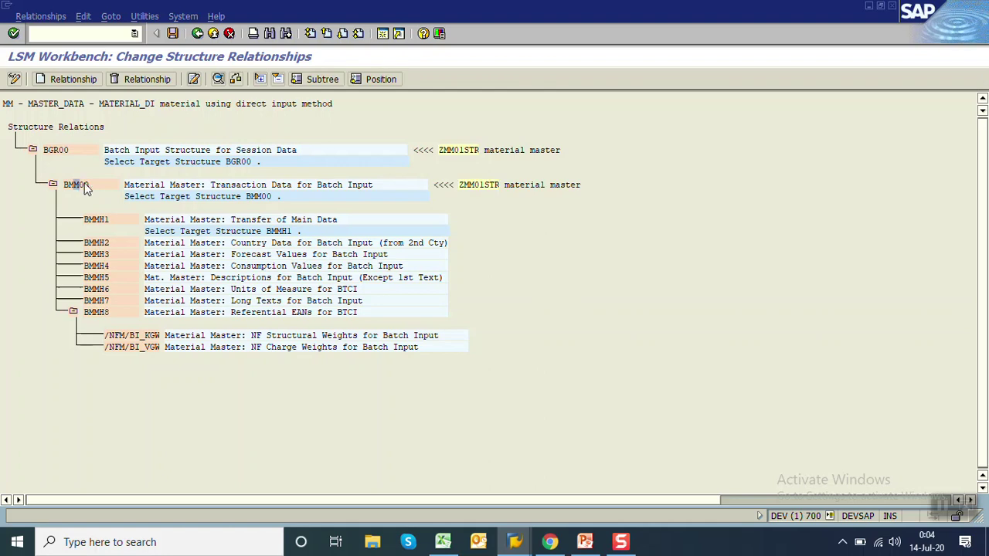
Examine the components of the BMM00 structure in the dictionary and return to the structure relationships.
double_click(155, 191)
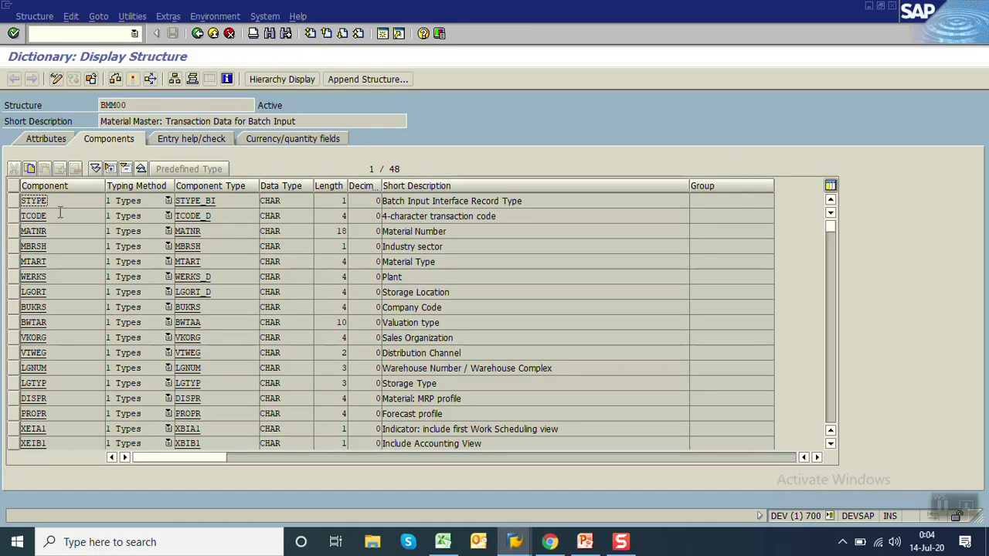
drag(142, 106, 63, 103)
click(197, 33)
Delete the ZMM01STR relationships from the target structures BMM00 and BGR00.
click(101, 185)
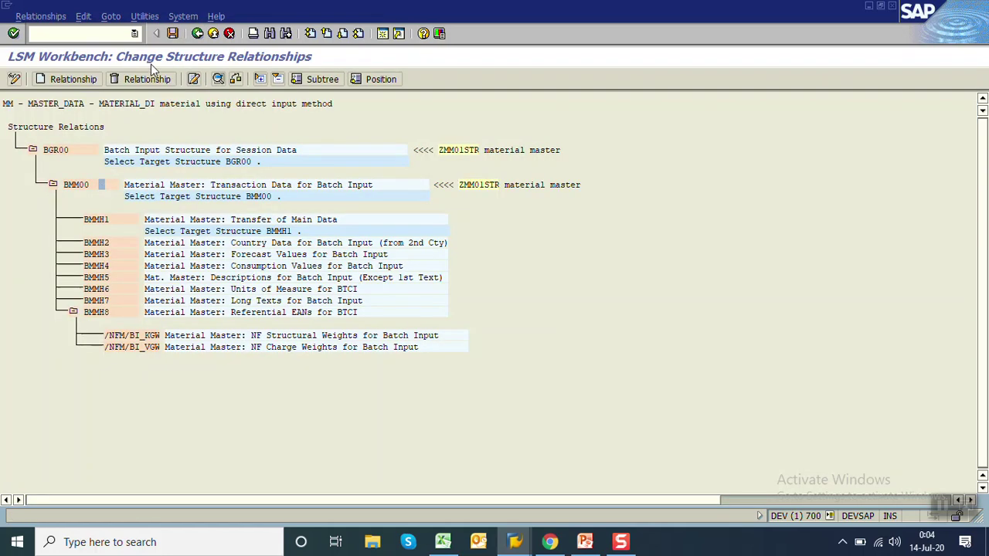
click(70, 147)
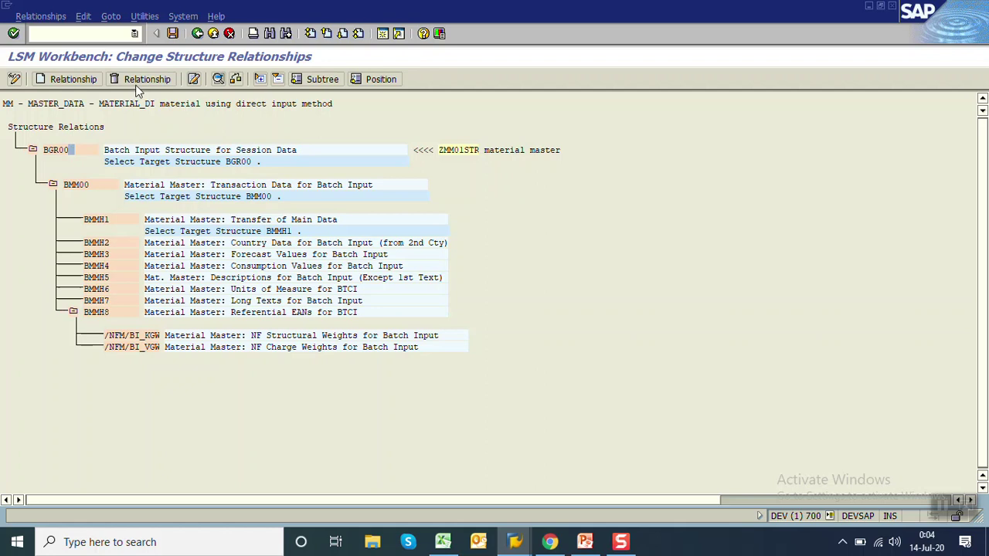
click(136, 81)
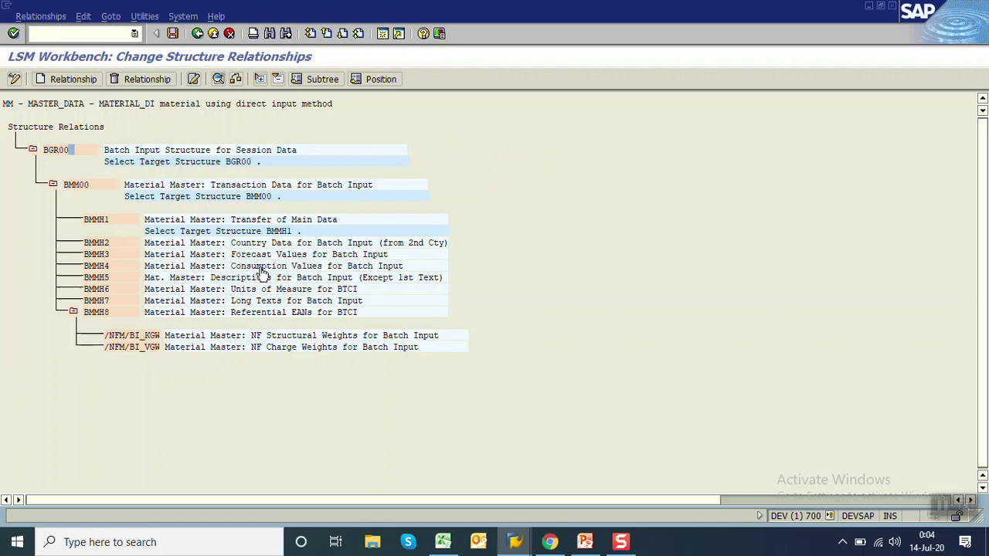
Check the view selection of material 518 with transaction MM03 in the second SAP session, and return to the structure relationships.
click(515, 538)
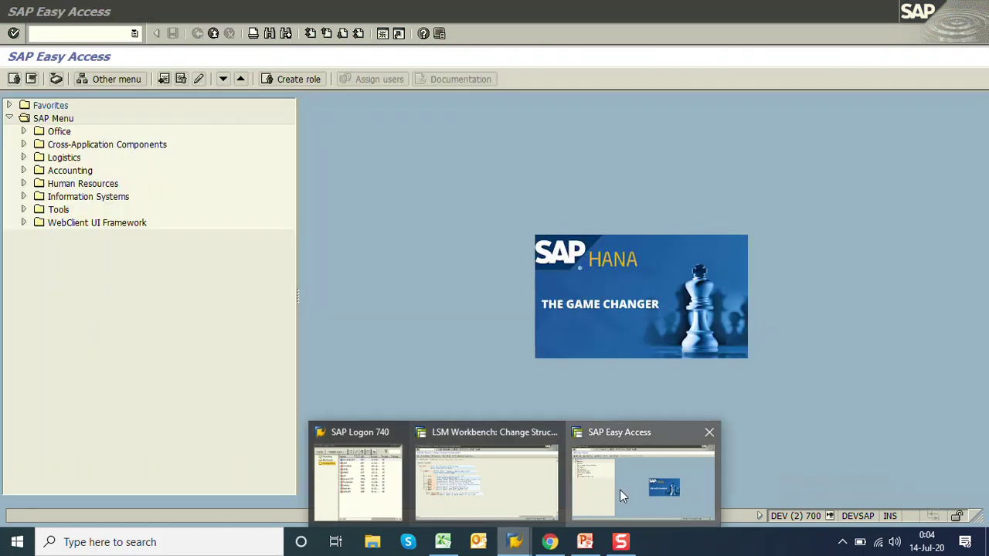
click(620, 490)
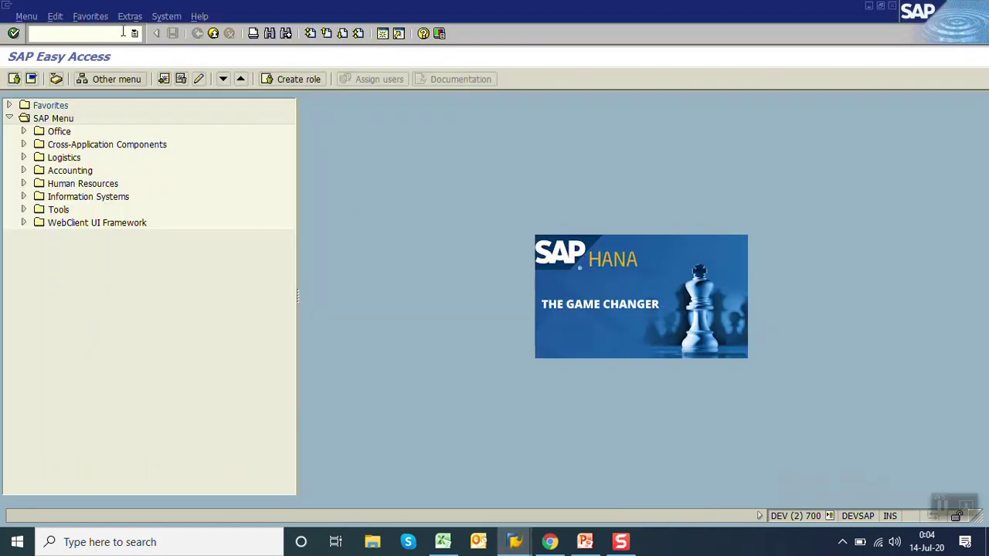
text(mm03)
key(Return)
key(Return)
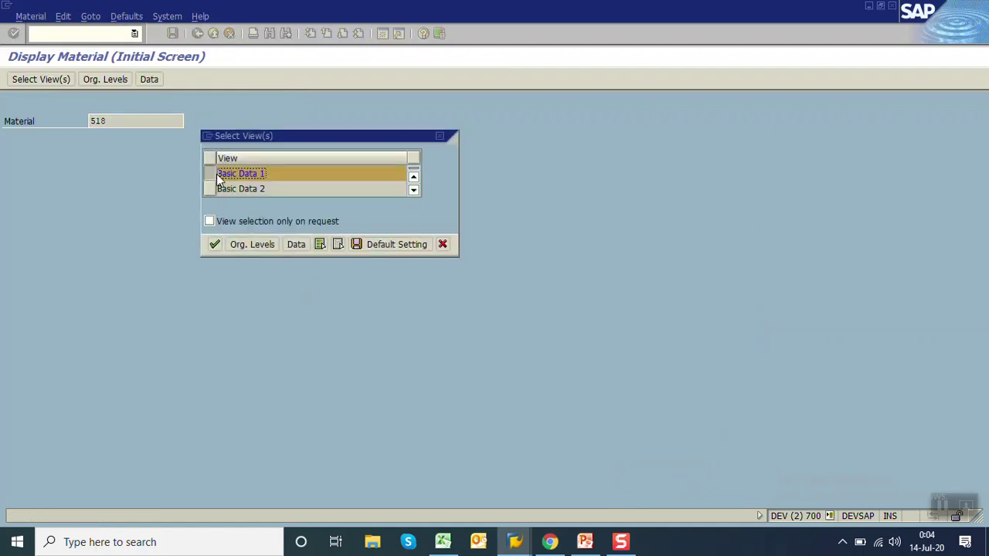
click(442, 245)
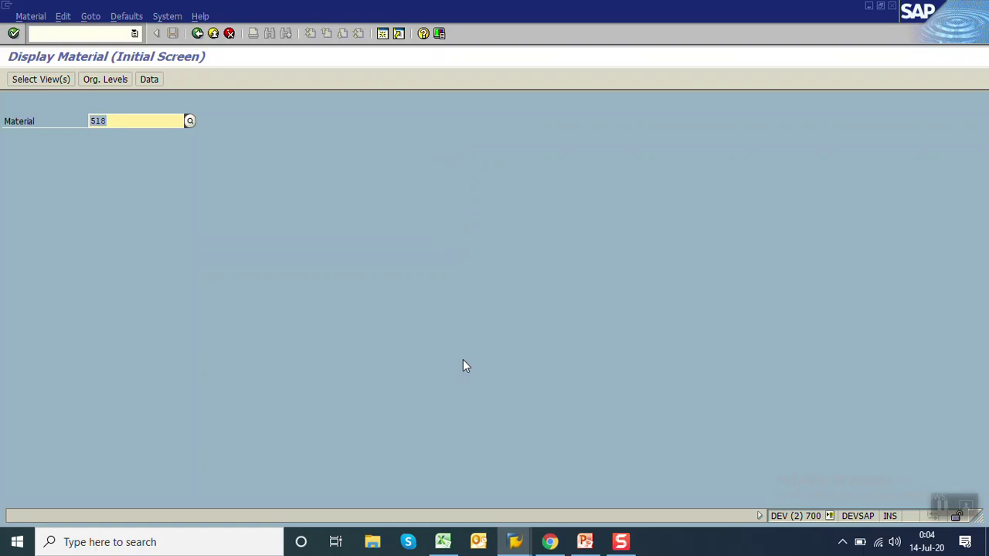
mouse_move(526, 550)
click(482, 436)
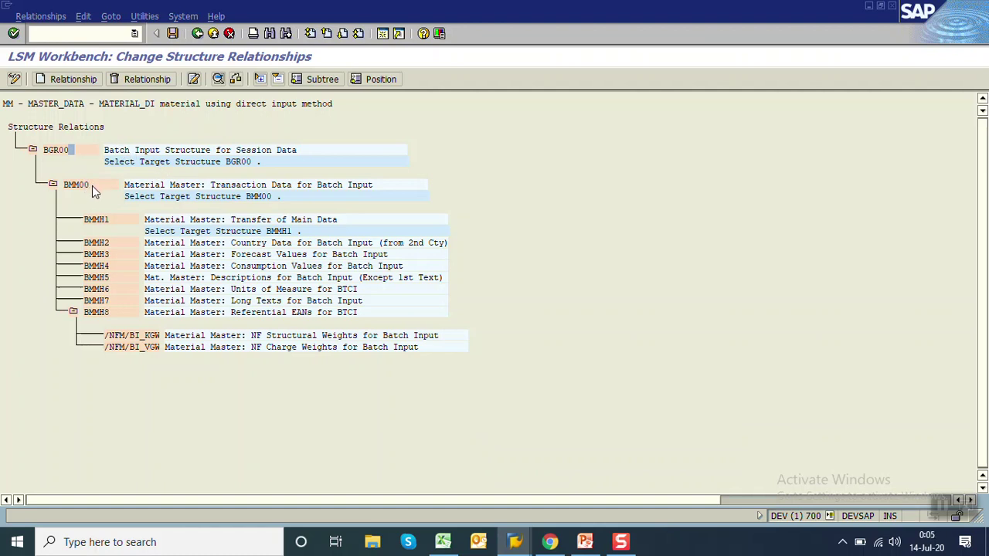
Relate source structure ZMM01STR to target structures BGR00, BMM00 and BMMH1, save, and return to the process steps.
click(61, 153)
click(68, 79)
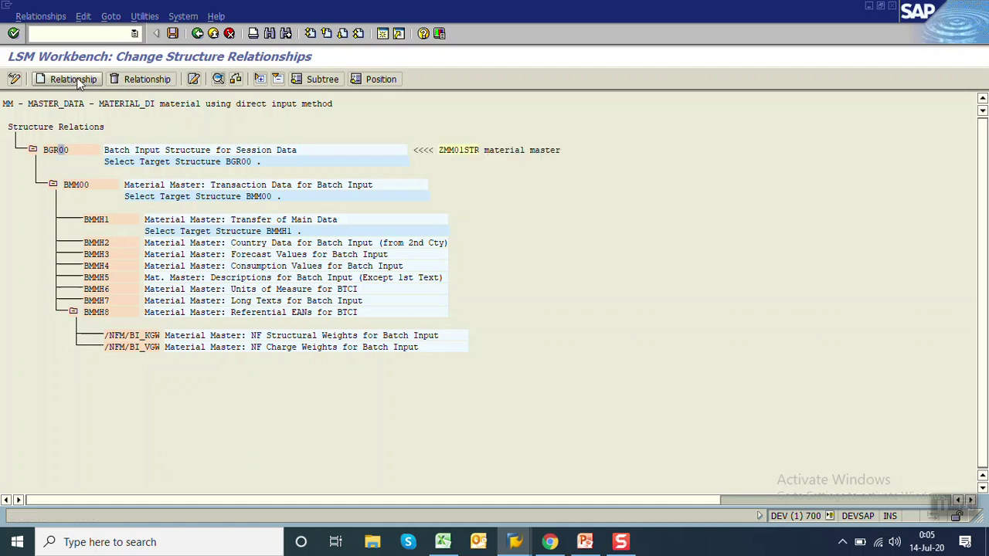
double_click(87, 188)
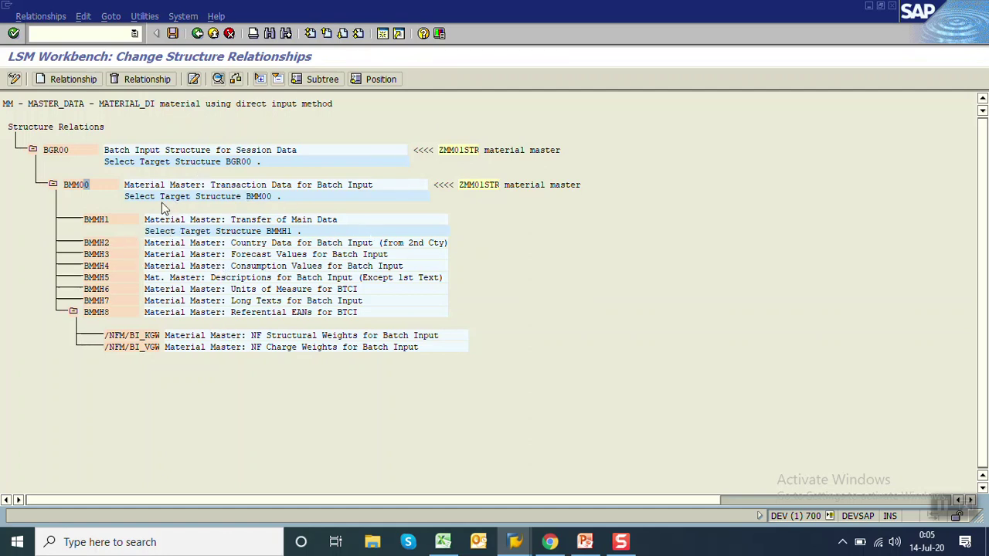
click(174, 35)
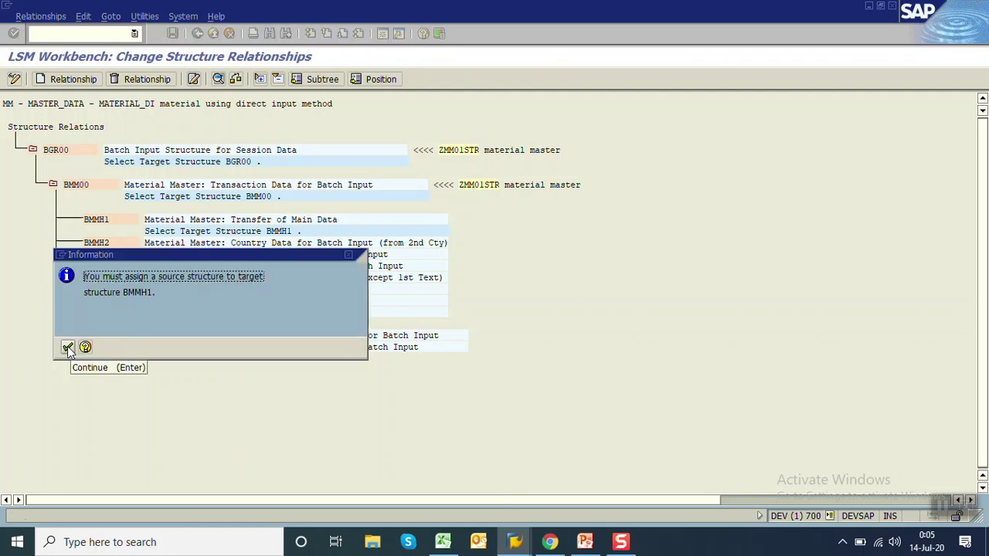
click(67, 347)
double_click(91, 219)
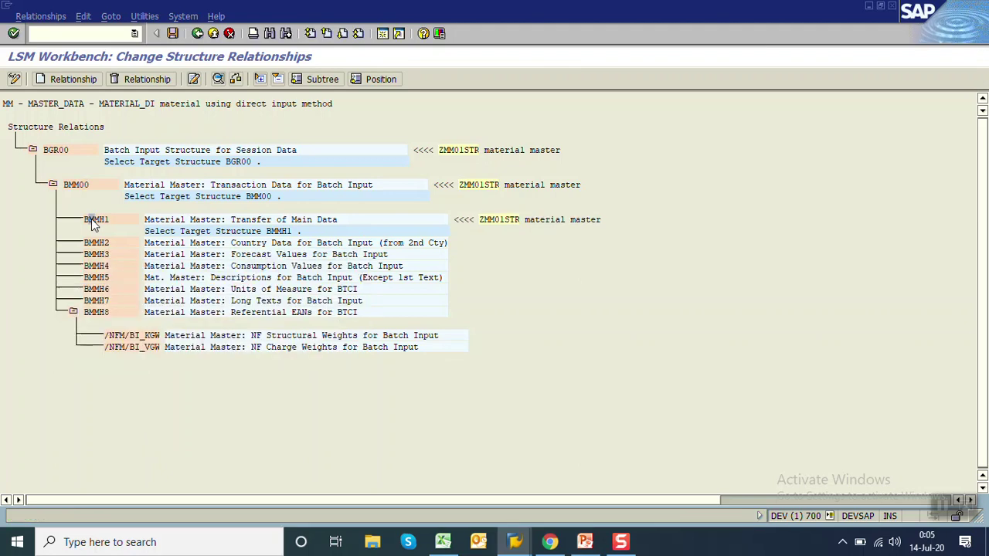
click(174, 34)
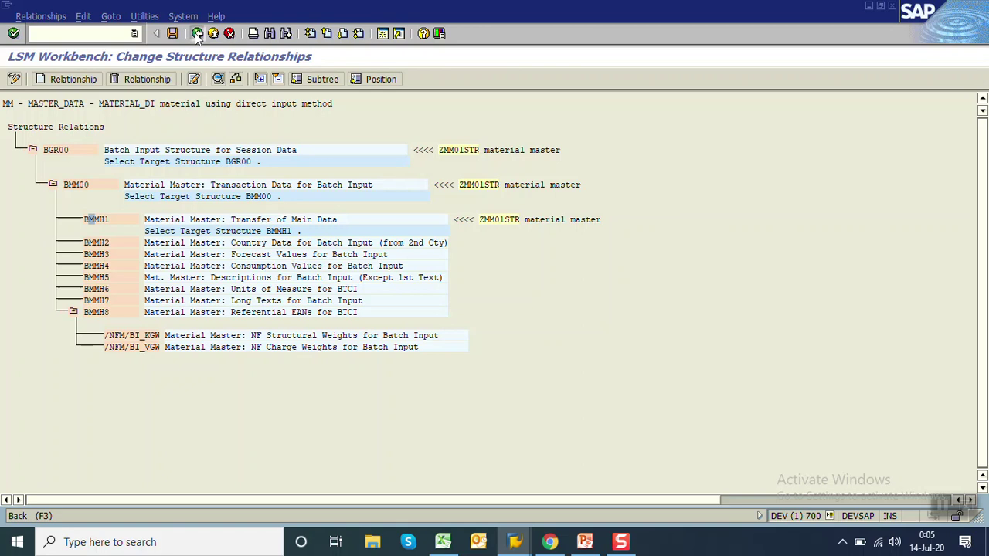
click(198, 34)
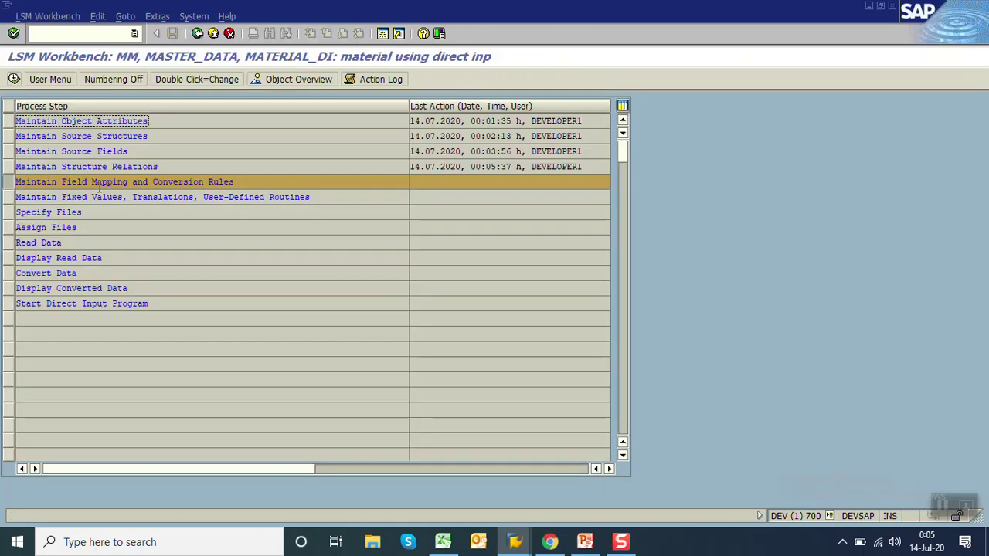
In field mapping and conversion rules, set BMM00-TCODE to the constant MM01 and assign source field MBRSH to BMM00-MBRSH.
click(14, 80)
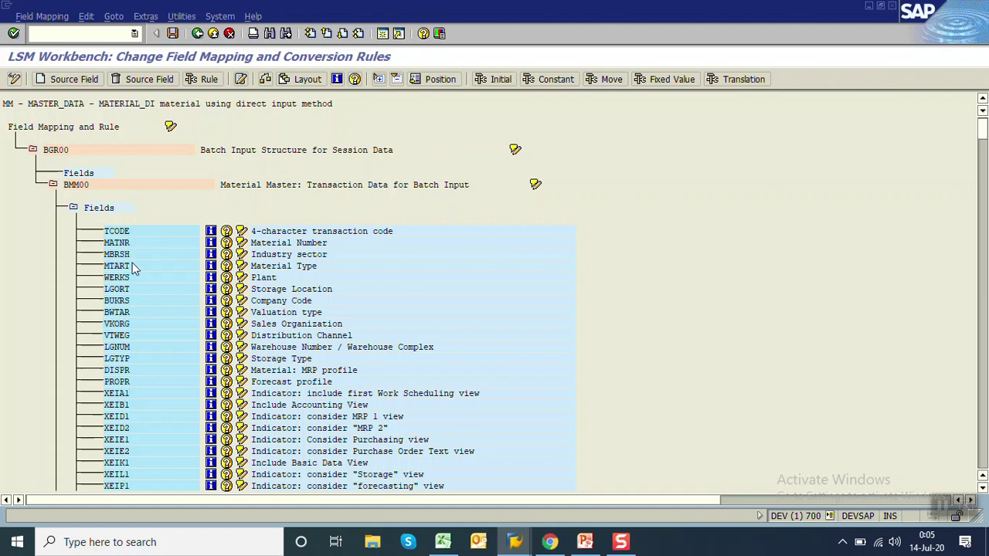
click(199, 78)
click(60, 190)
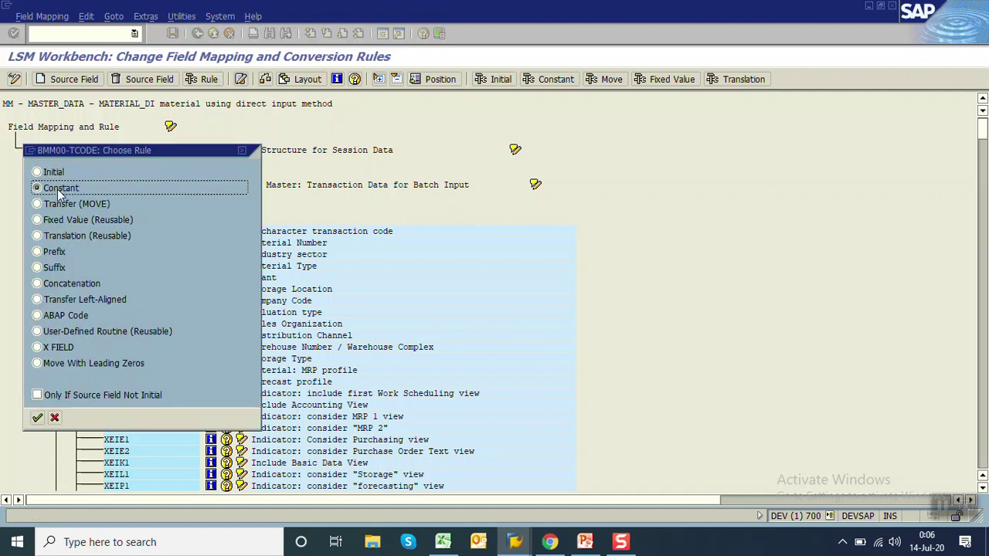
click(37, 418)
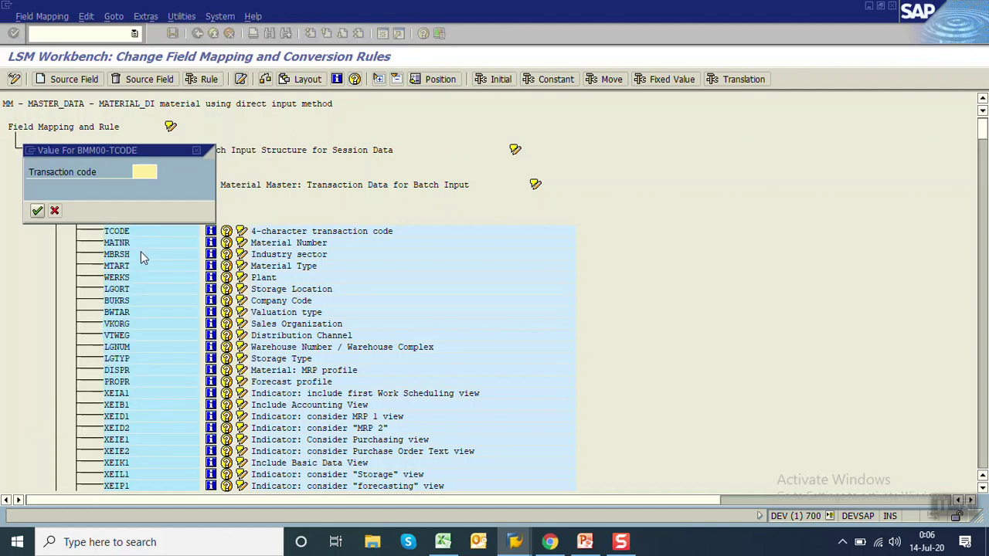
text(M)
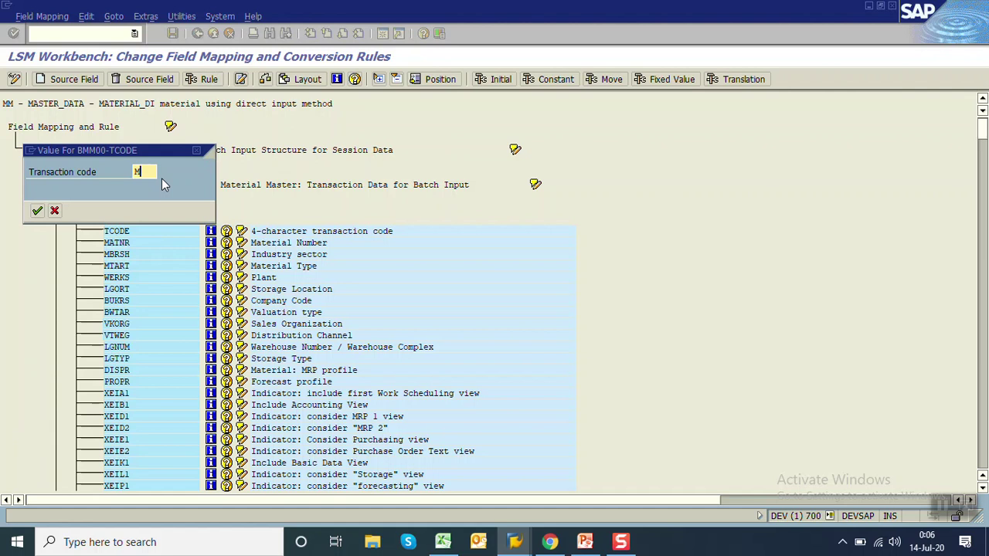
text(M01)
click(37, 211)
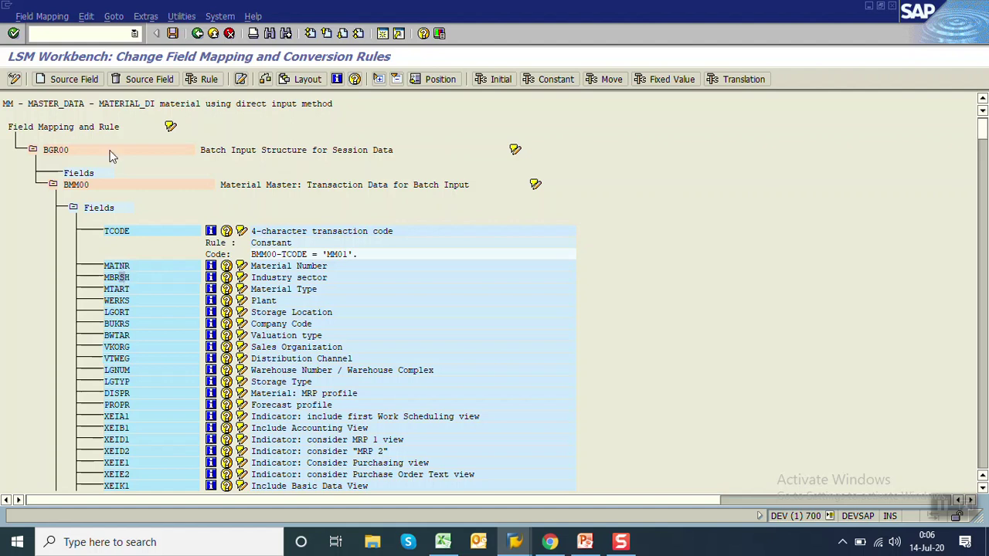
click(68, 79)
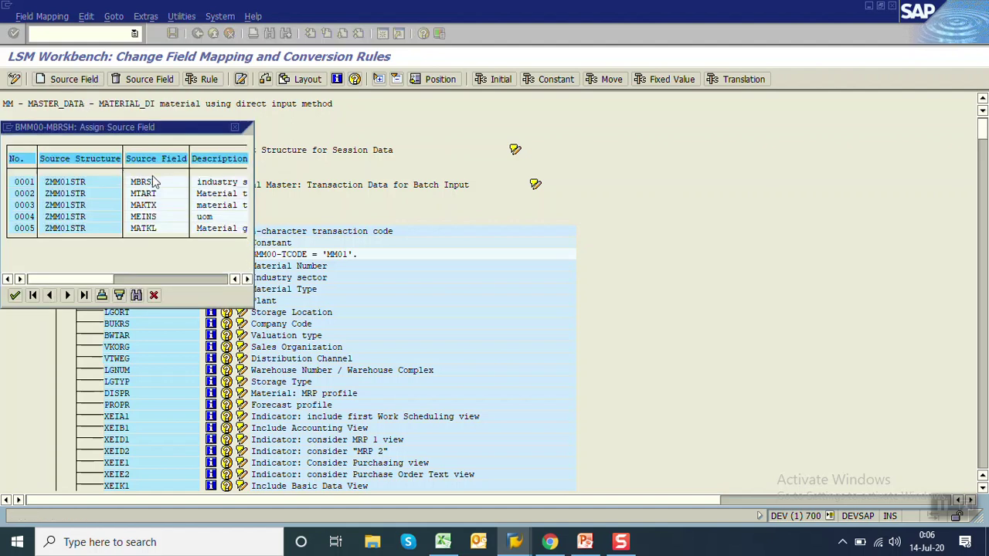
double_click(141, 186)
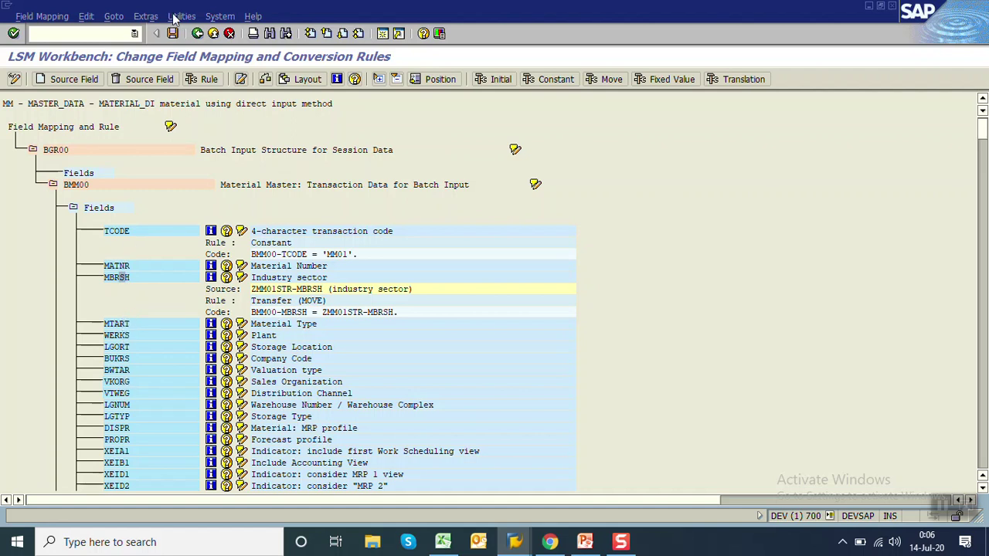
Run auto field mapping for fields with the same name, accepting the proposals for MTART, MEINS, MAKTX and MATKL.
click(146, 16)
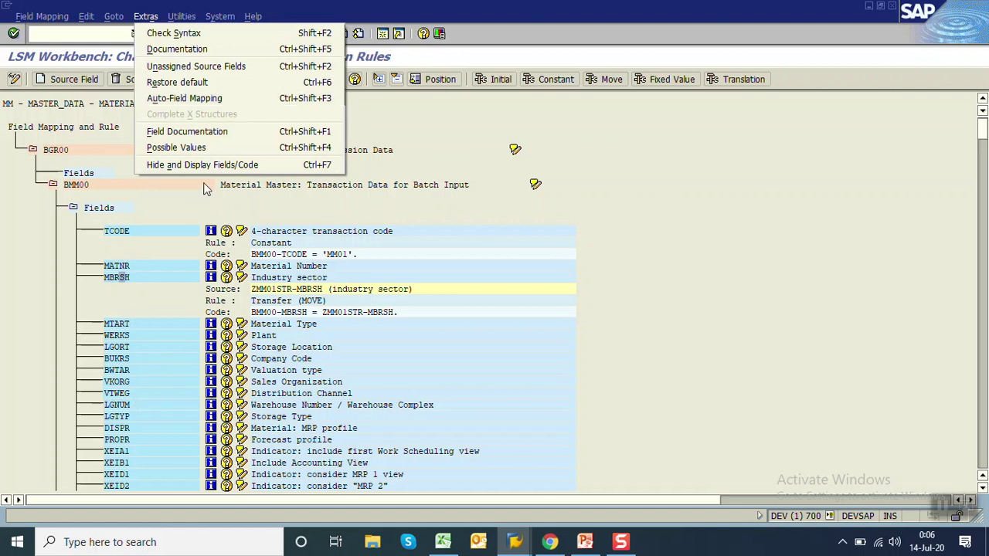
click(235, 100)
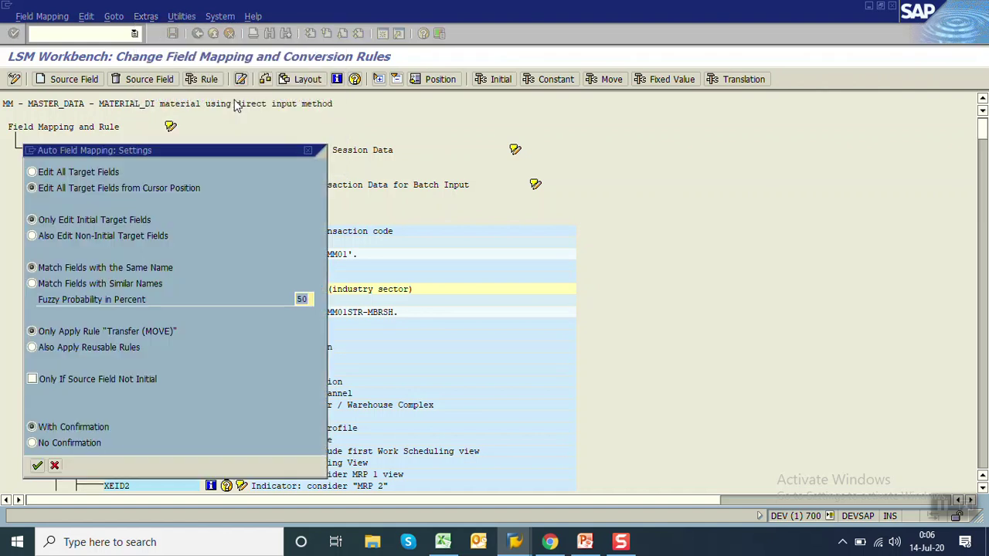
drag(234, 149, 552, 61)
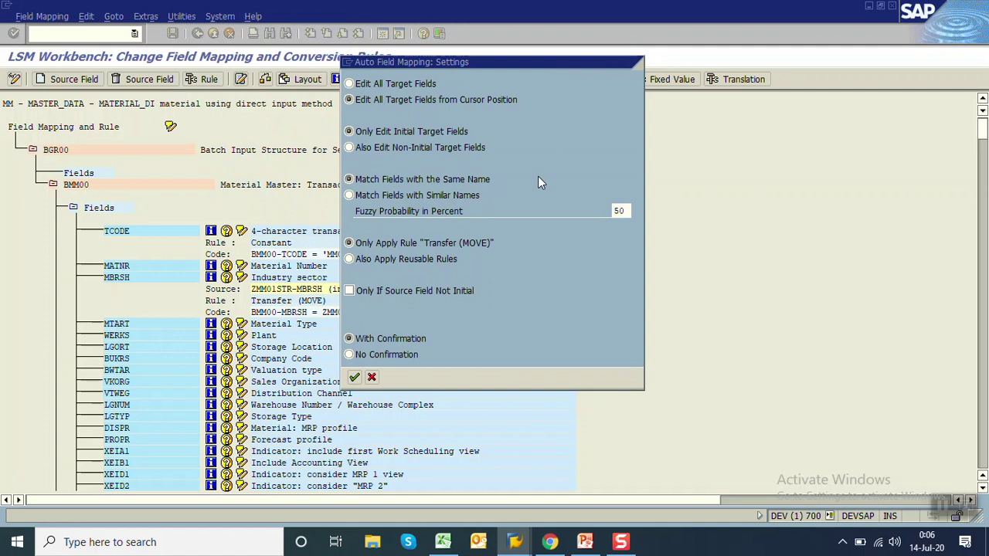
key(Return)
drag(319, 150, 734, 74)
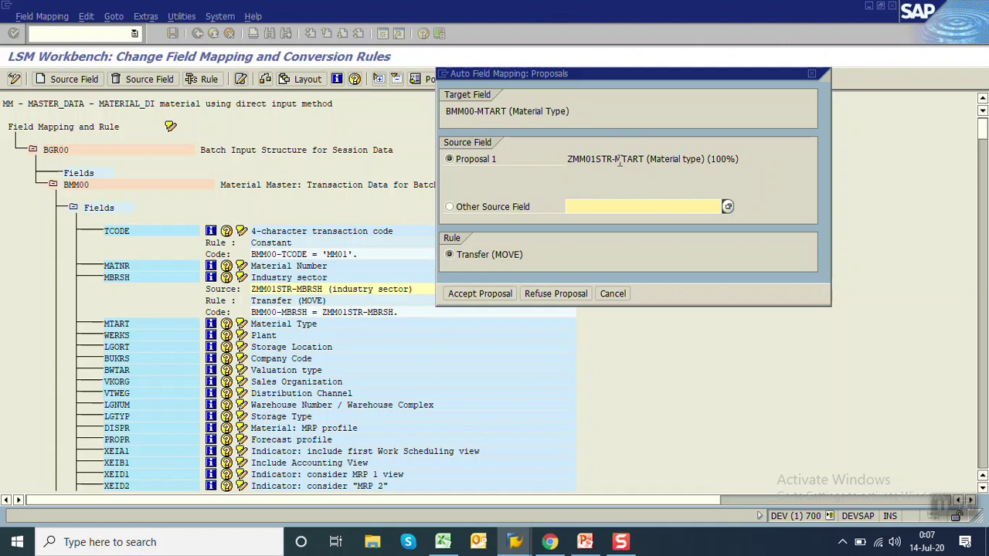
click(467, 302)
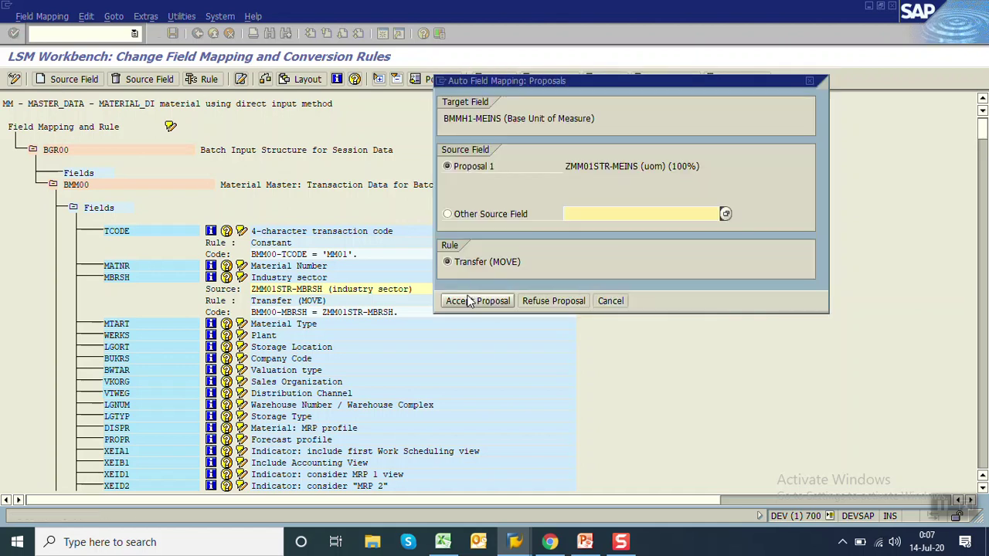
click(469, 303)
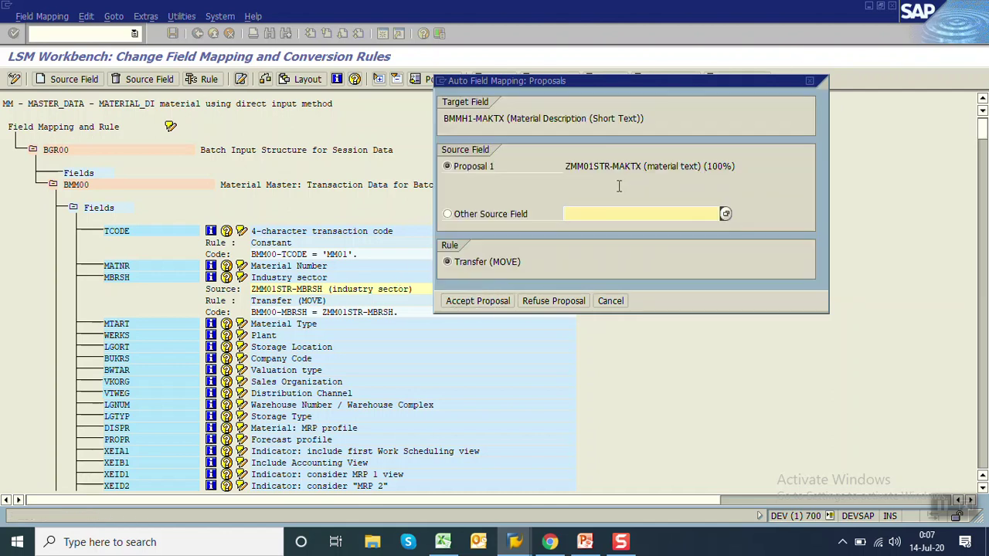
click(476, 301)
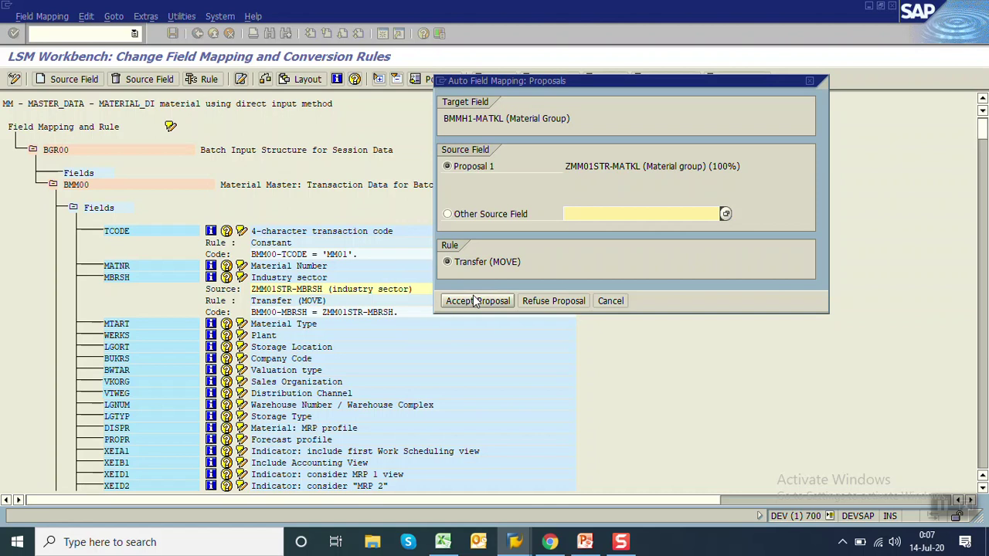
click(478, 300)
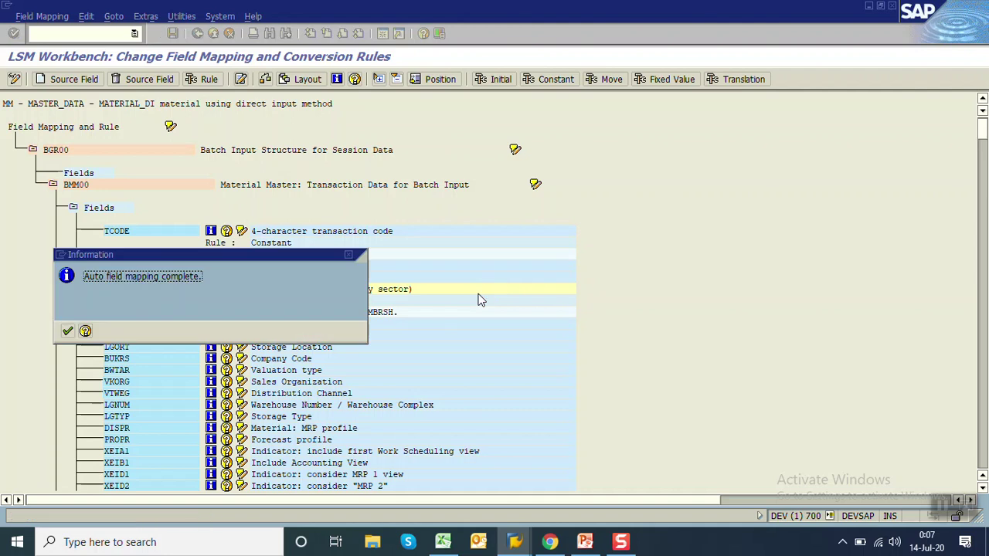
click(67, 330)
Save the field mapping and conversion rules and return to the process steps.
click(124, 267)
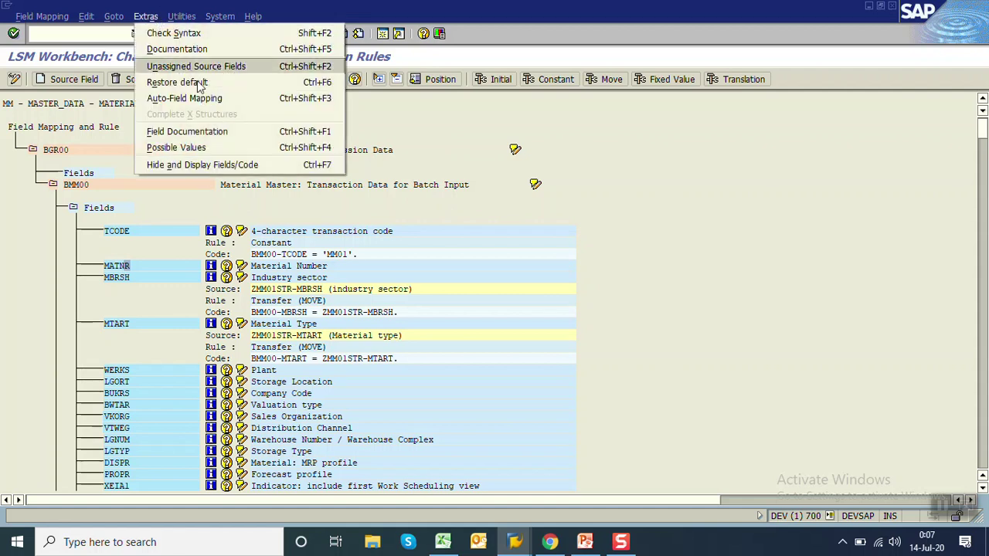
click(422, 211)
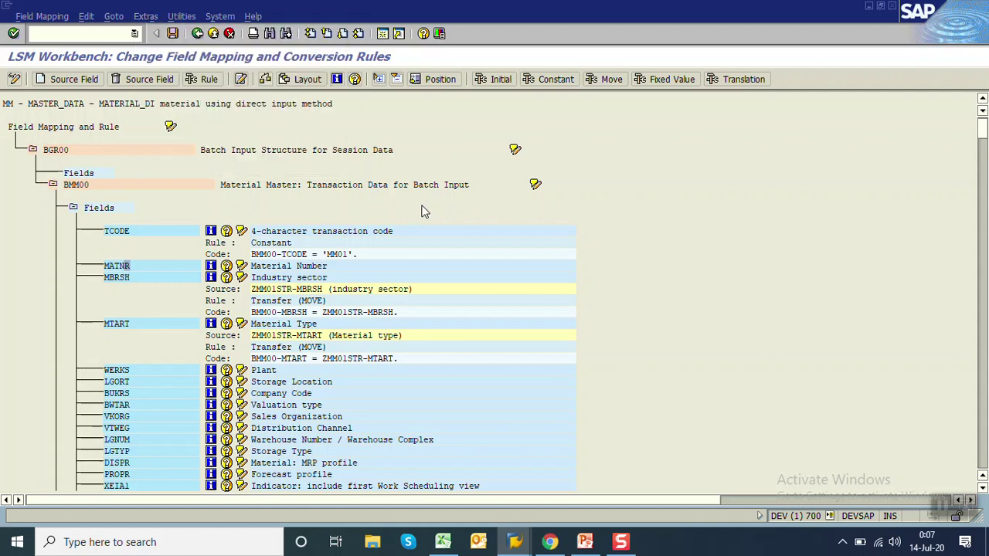
click(173, 34)
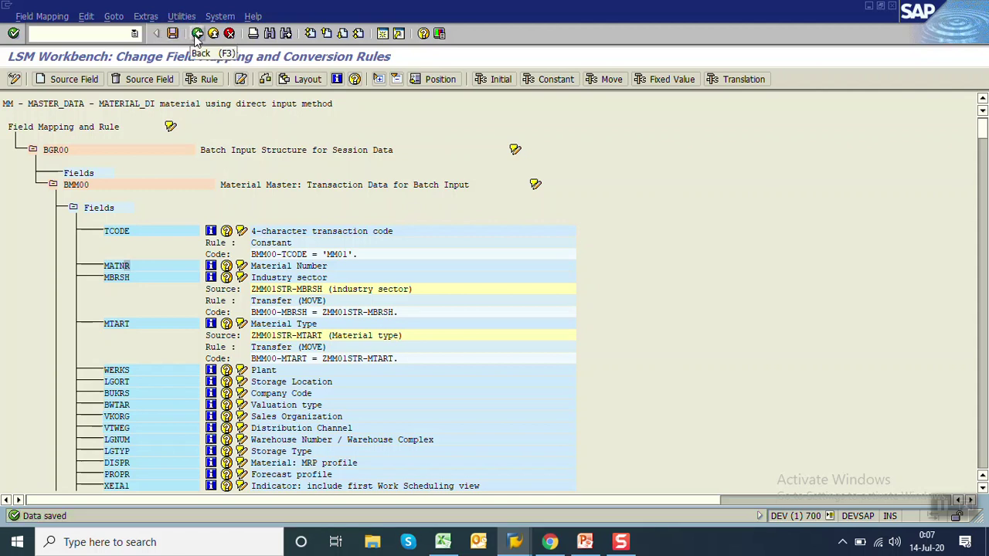
click(197, 34)
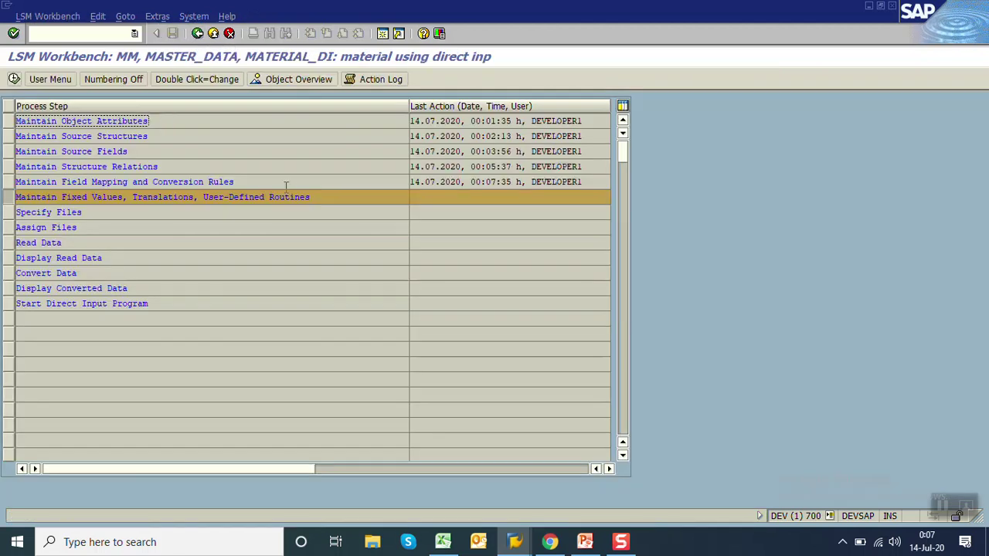
Skip the fixed values, translations and user-defined routines step and select the Specify Files process step.
drag(321, 197, 17, 197)
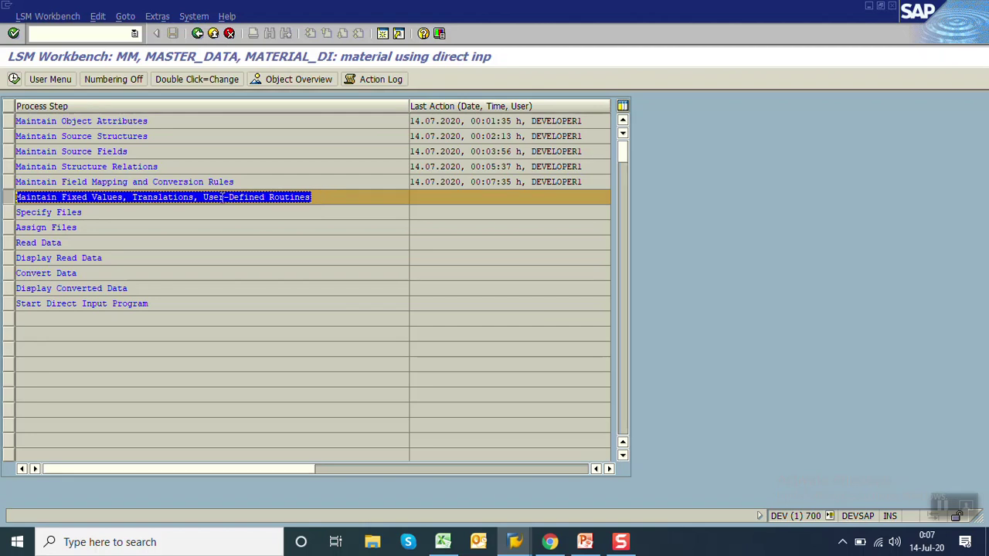
key(ctrl+c)
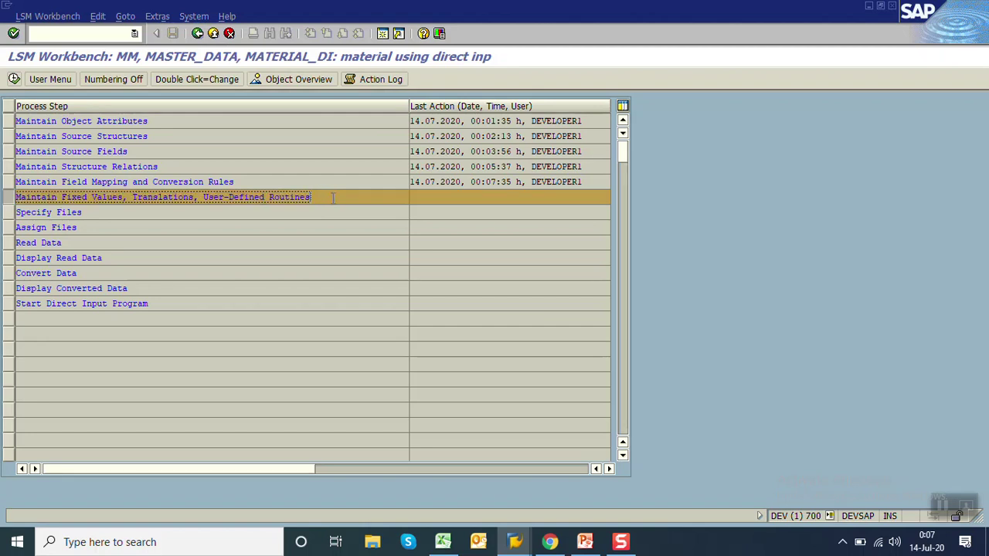
click(8, 213)
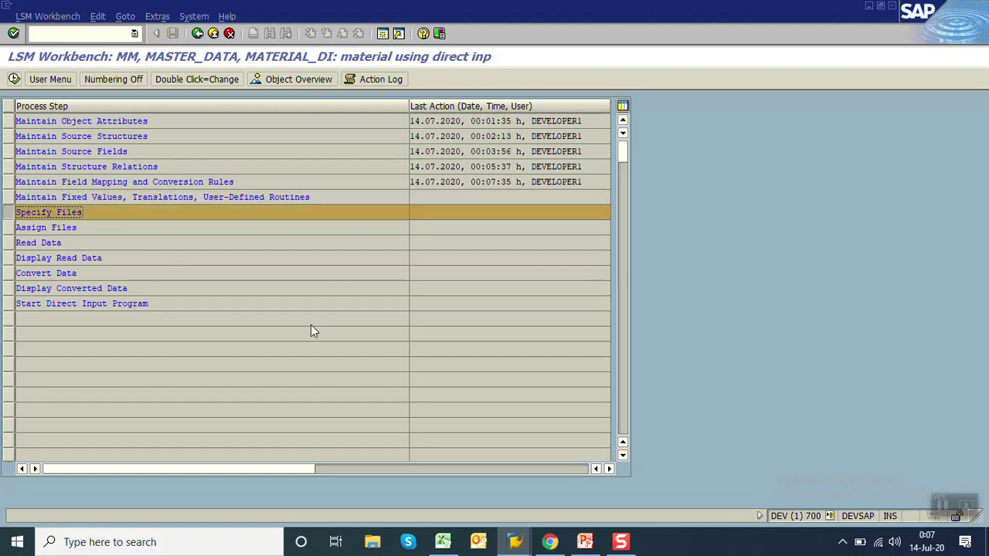
Switch to the Excel sheet, copy the field names in B2:B6 and paste them transposed as column headings starting at H2.
click(443, 542)
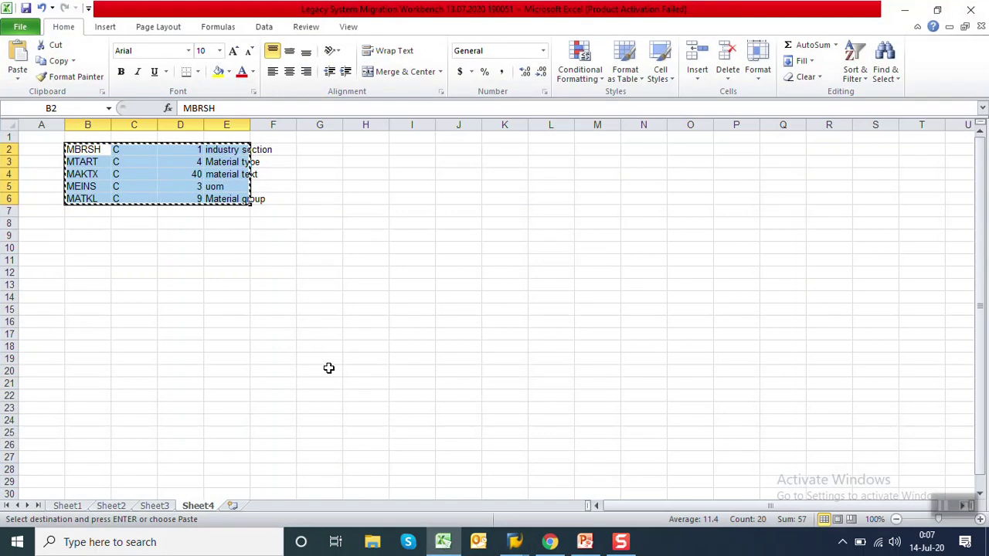
click(255, 324)
drag(96, 149, 103, 197)
key(ctrl+c)
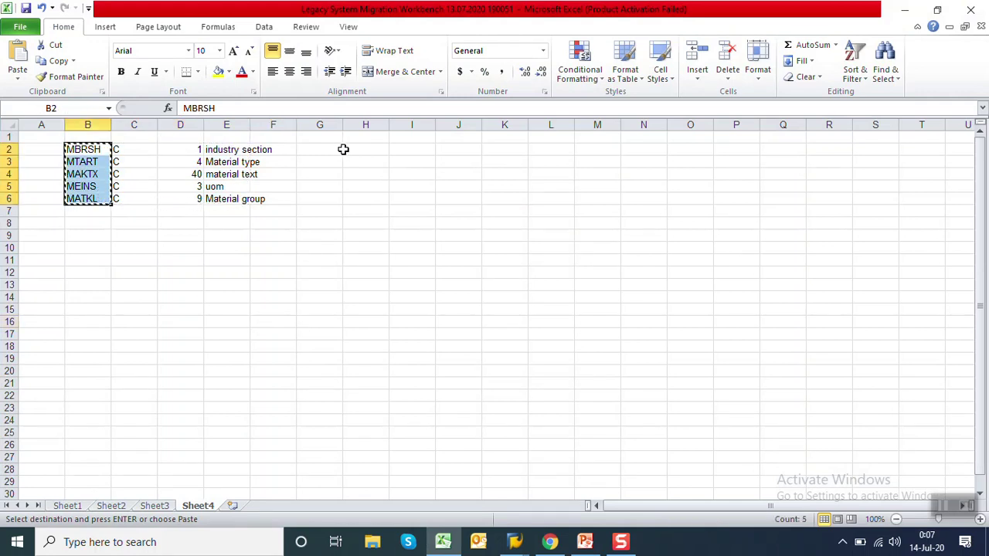
click(353, 149)
right_click(354, 150)
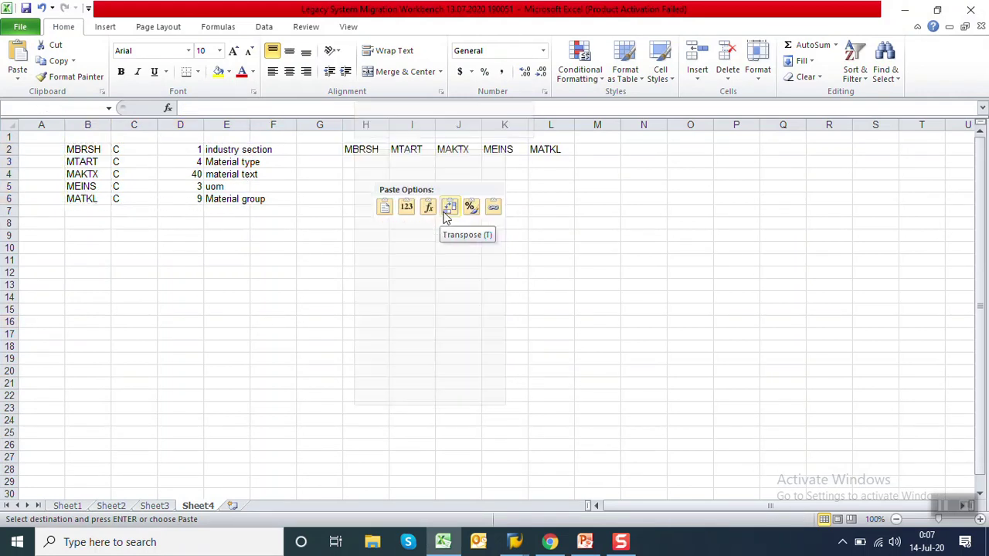
click(443, 209)
Clear the copy selection and enter A as the MBRSH value in H3.
click(362, 173)
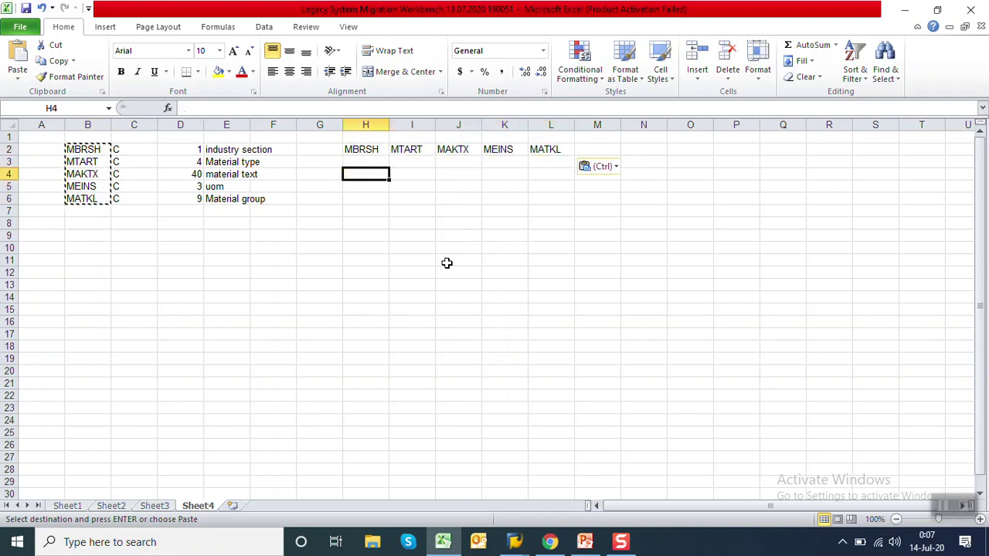
click(377, 161)
key(Escape)
text(A)
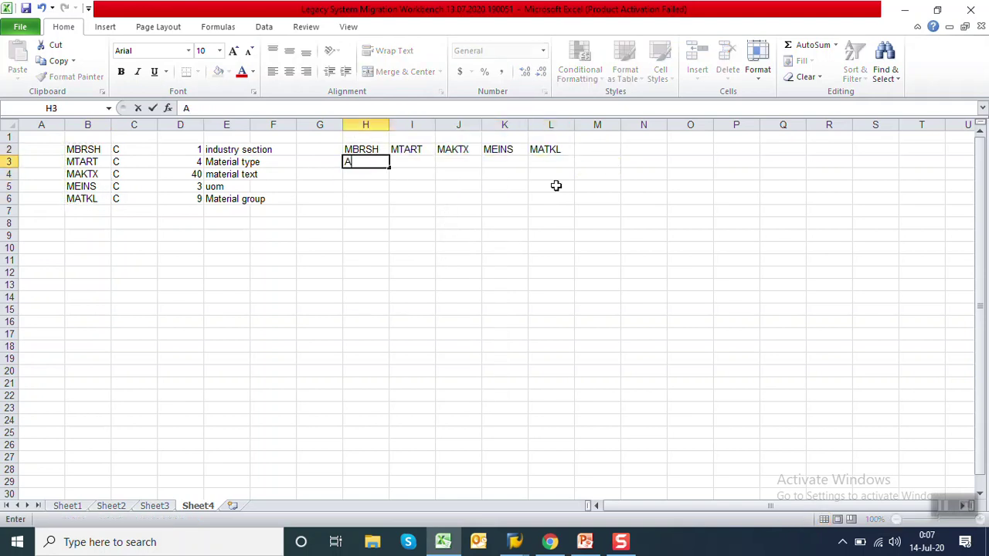
Switch to the SAP Display Material session, display material 518 and check its industry sector and material type.
mouse_move(515, 541)
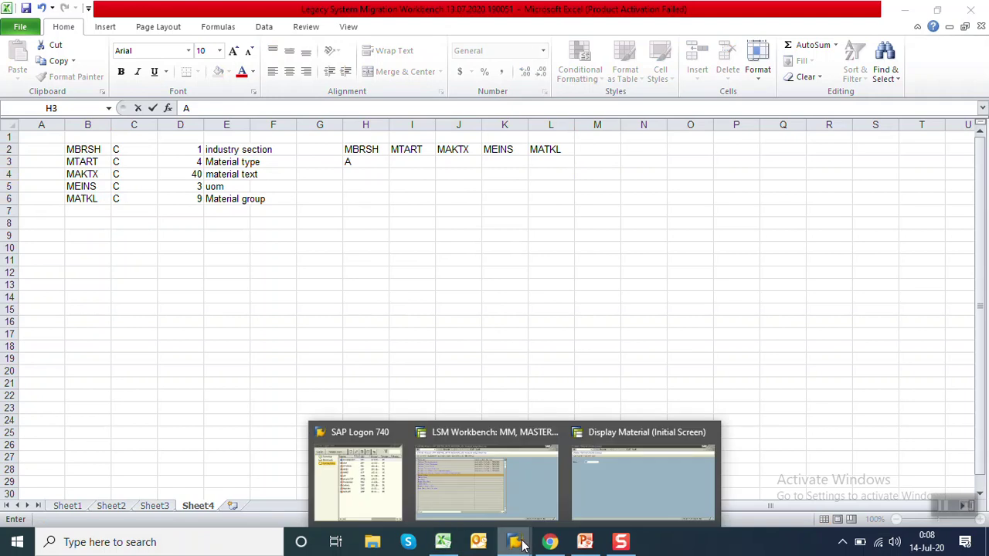
click(602, 494)
click(603, 520)
key(Return)
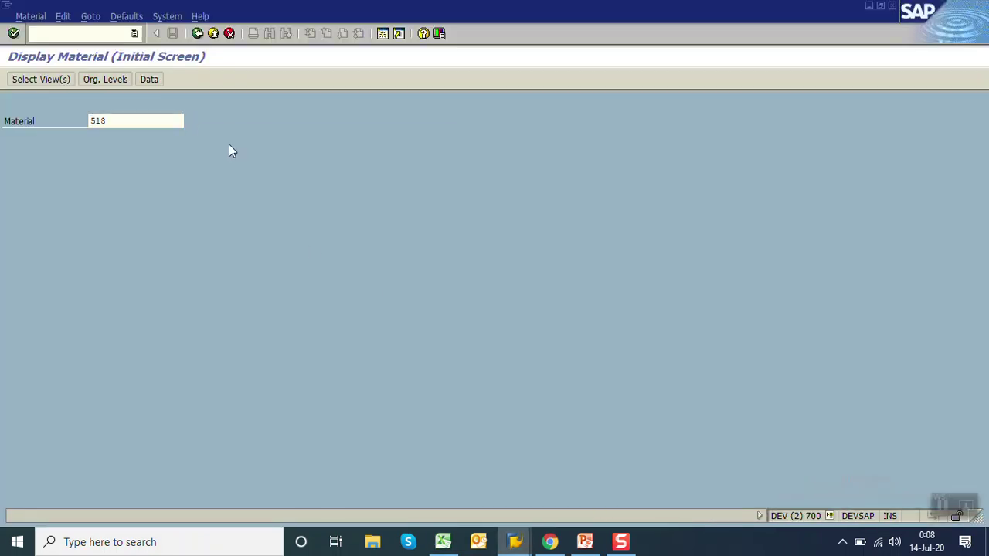
key(Return)
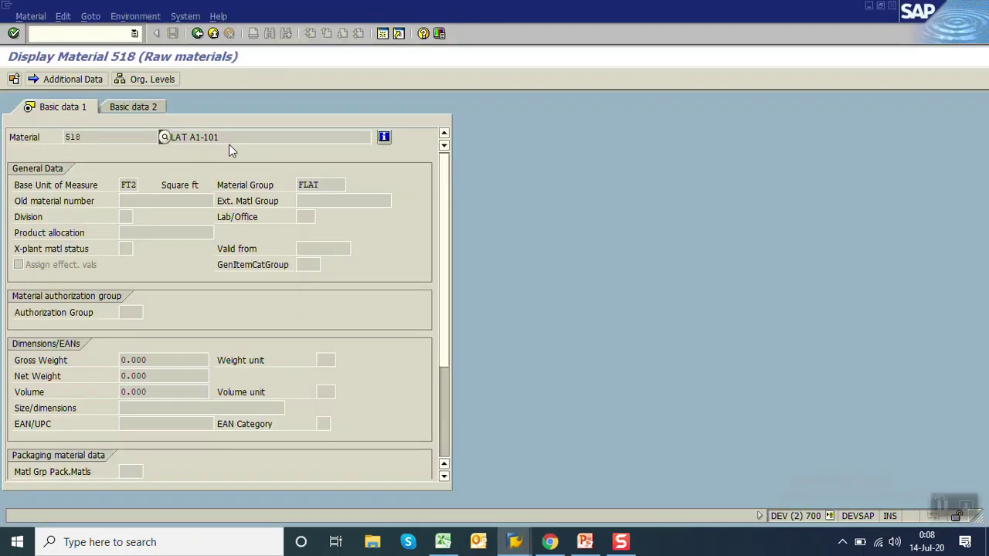
click(384, 137)
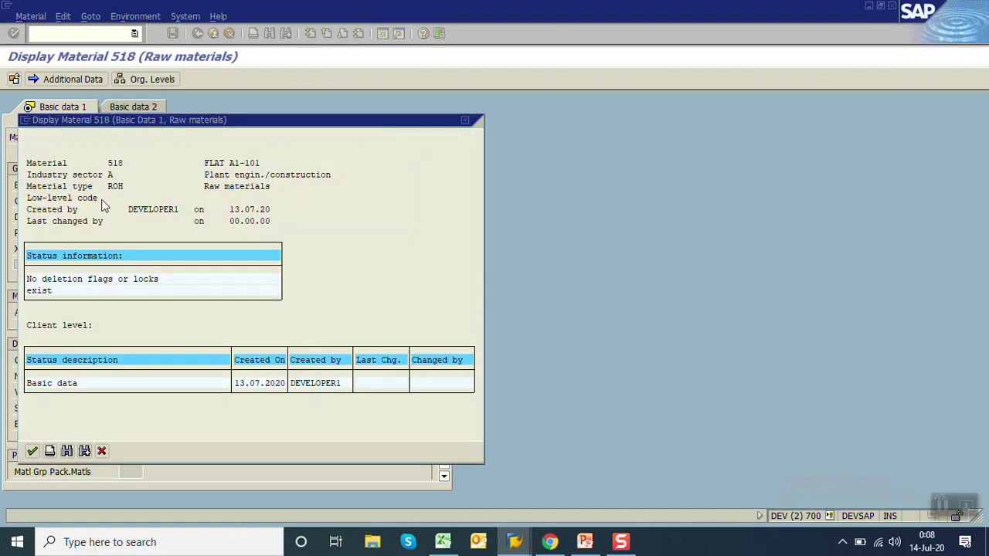
click(110, 175)
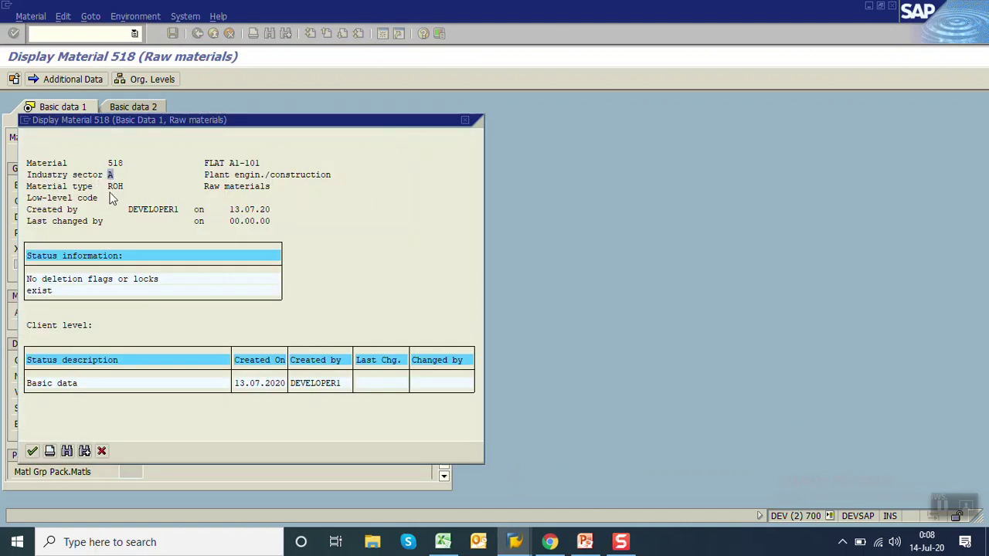
click(104, 452)
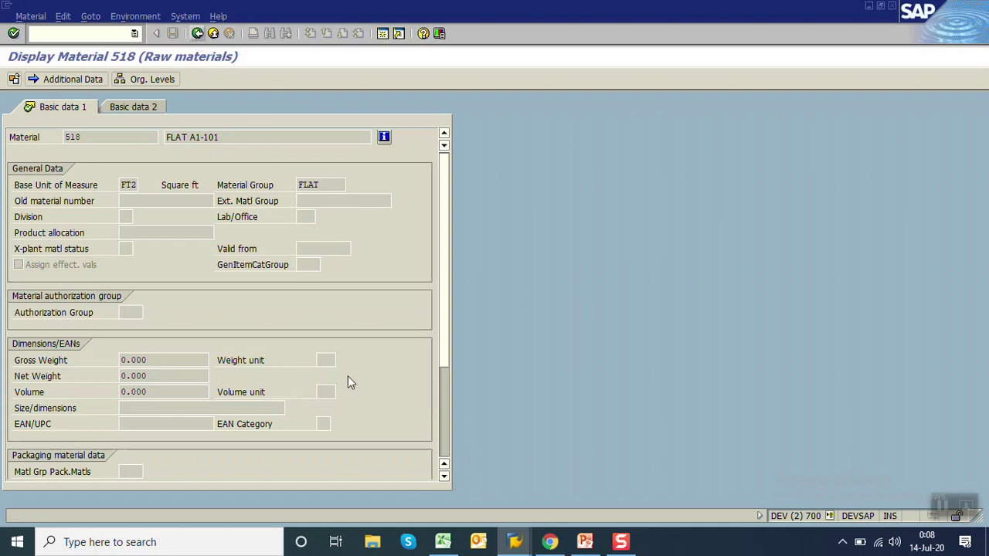
Back in Excel, complete row 3 with MTART ROH, MAKTX FLAT A1-102, MEINS FT2 and MATKL FLAT, widening column J to fit.
click(443, 541)
key(Tab)
text(ROH)
key(Tab)
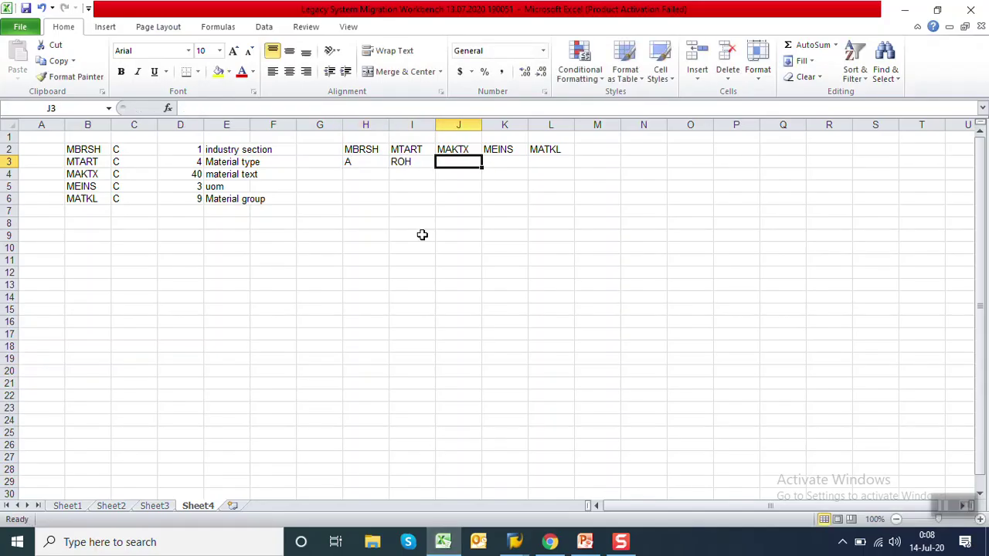
text(FLAT A1-102)
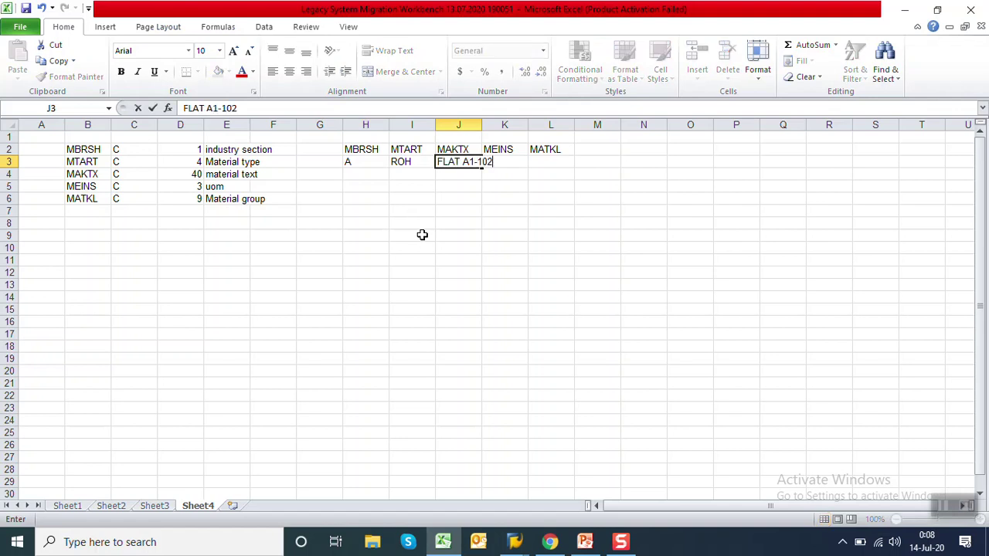
mouse_move(494, 125)
mouse_down()
mouse_move(481, 128)
mouse_move(496, 127)
mouse_up()
click(519, 163)
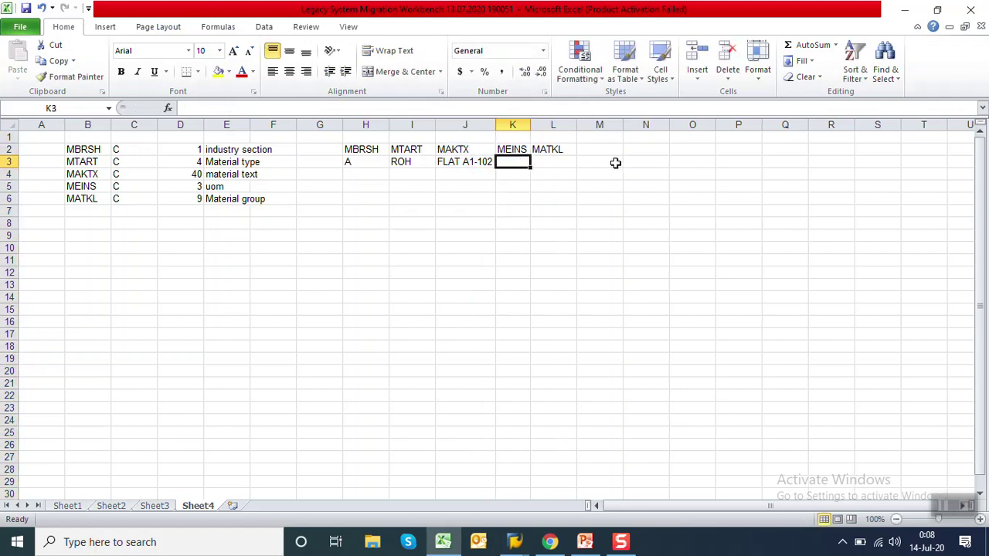
text(FT2)
key(Tab)
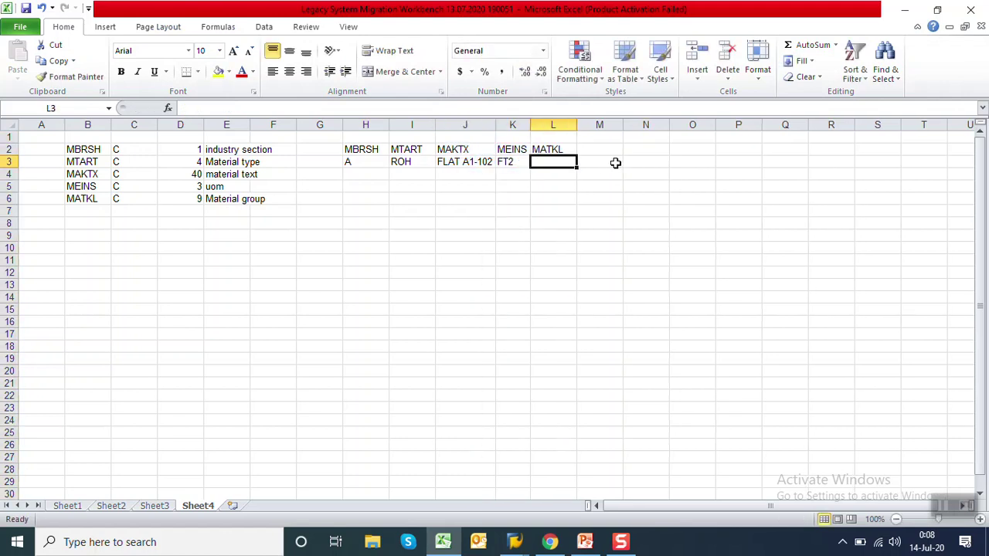
text(FLAT)
key(Return)
Add a second material record in row 4 with A, ROH, FLAT A1-103, FT2 and FLAT.
key(Left)
key(Left)
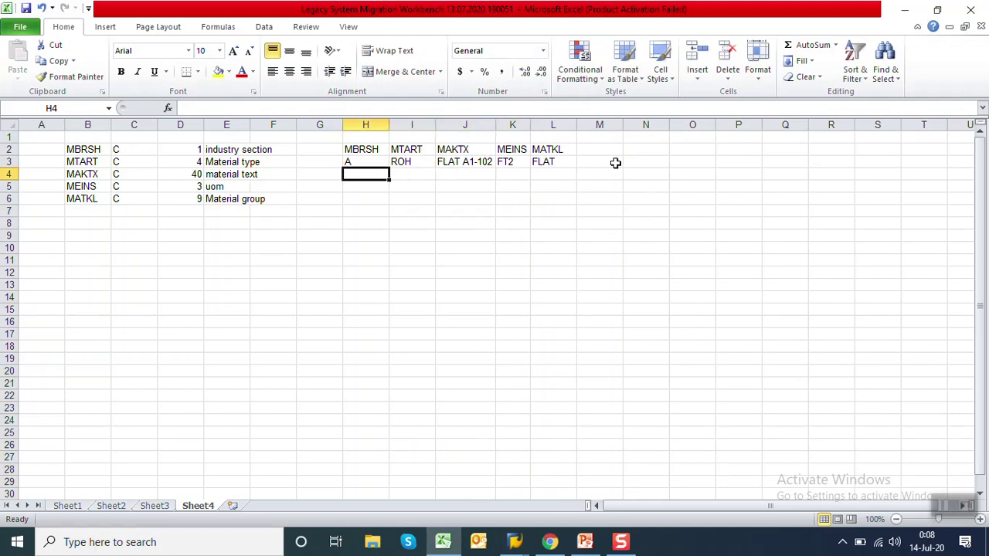
text(A)
key(Tab)
text(ROH)
key(Tab)
text(FLA)
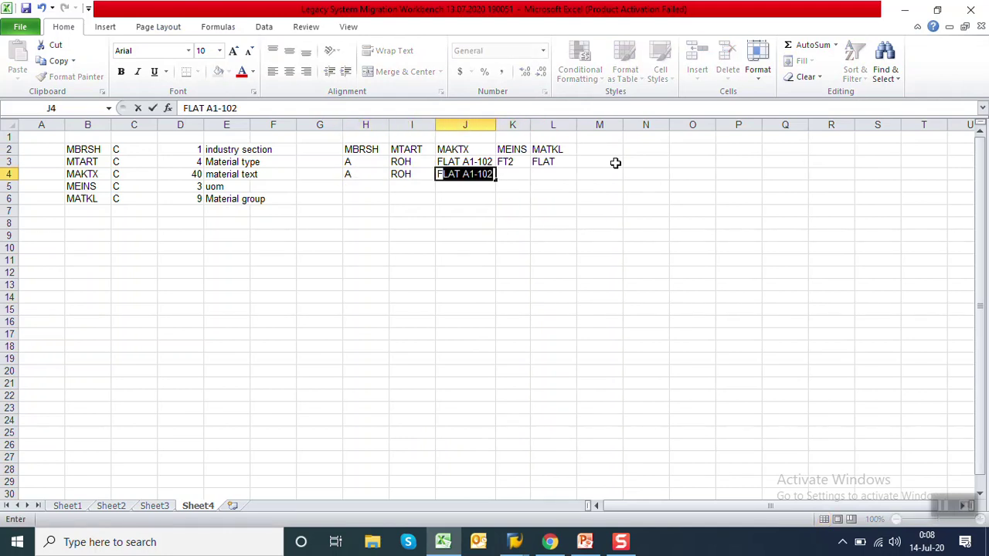
text(T A1-103)
key(Tab)
text(FT2)
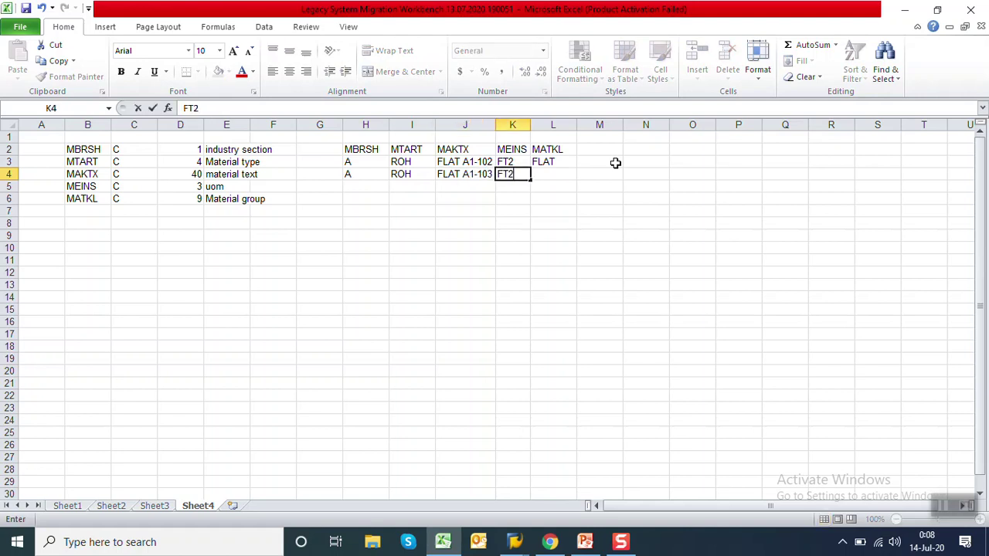
key(Tab)
text(FLAT)
key(Down)
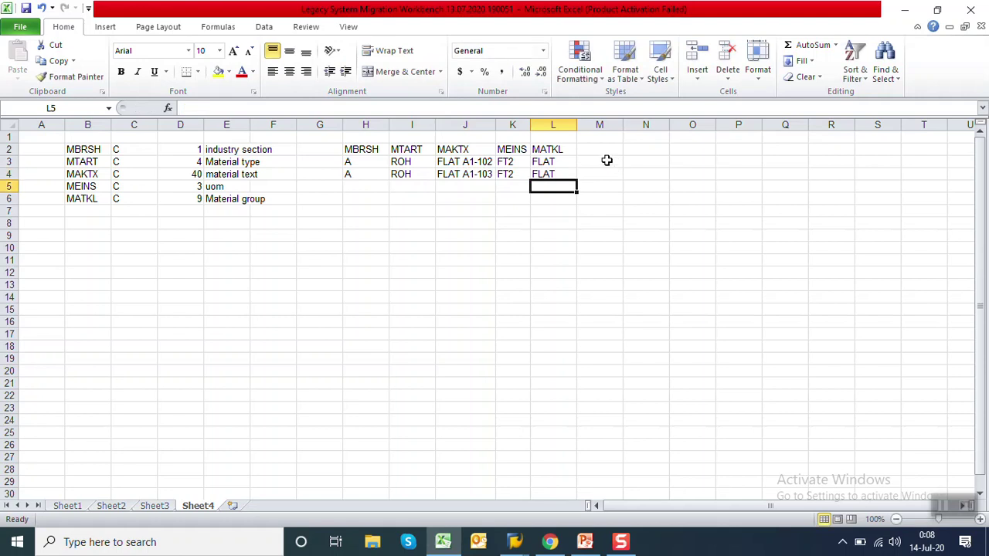
Copy the records in H3:L4, replace the contents of the desktop SOURCE text file with them, then save and close it.
drag(360, 162, 545, 175)
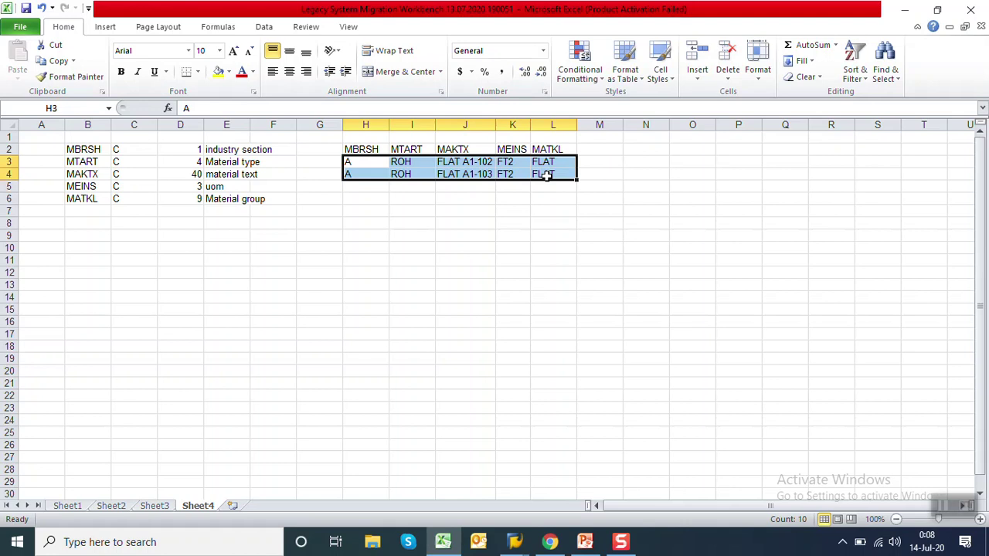
key(ctrl+c)
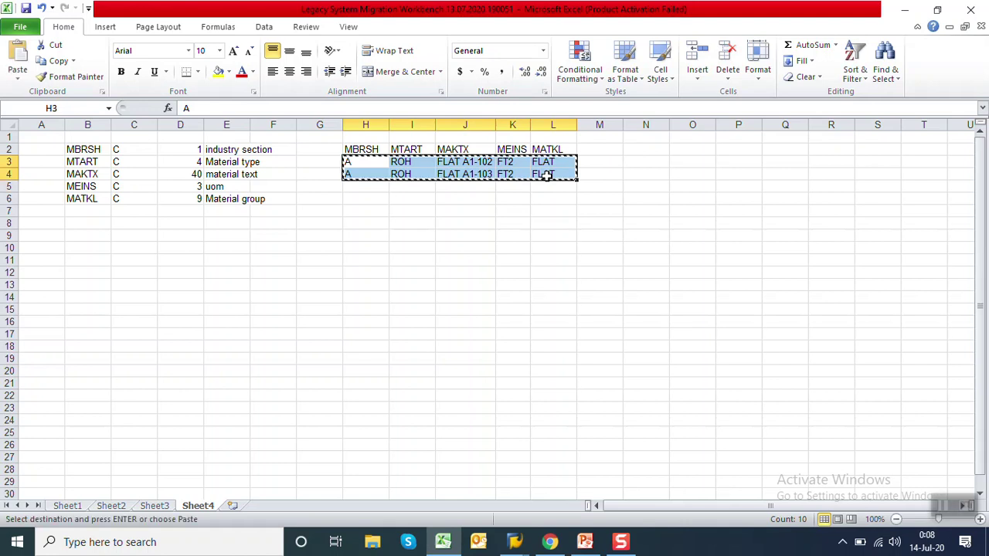
key(super+d)
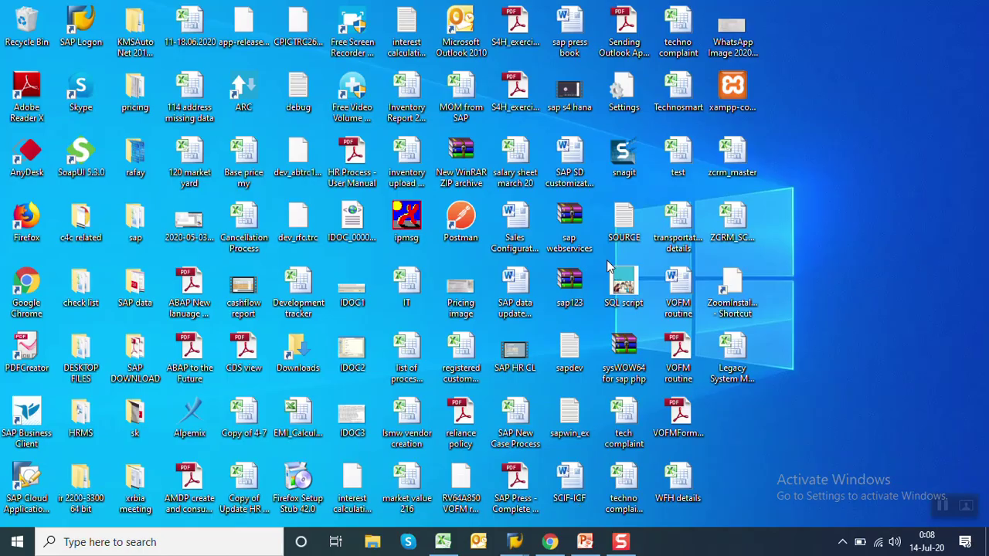
double_click(616, 232)
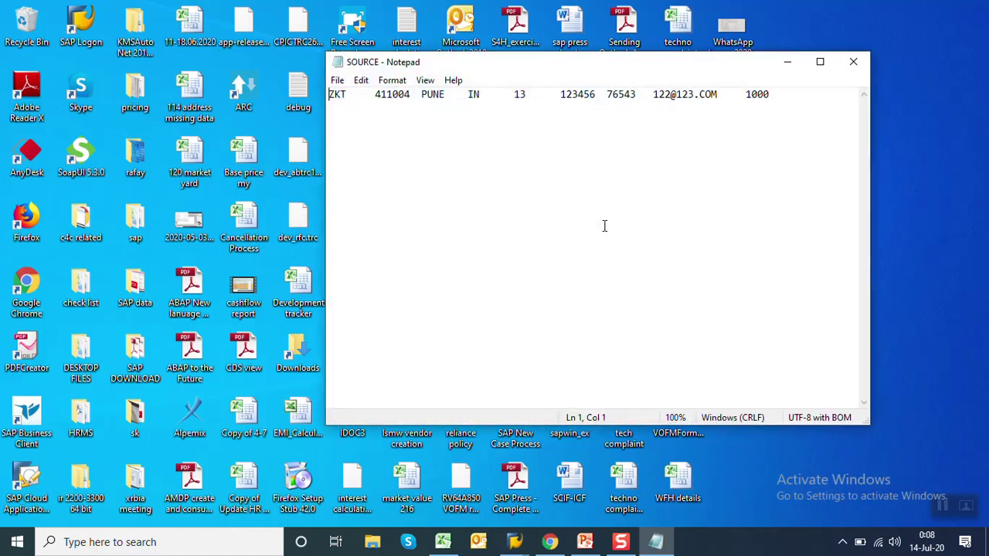
key(ctrl+a)
key(Delete)
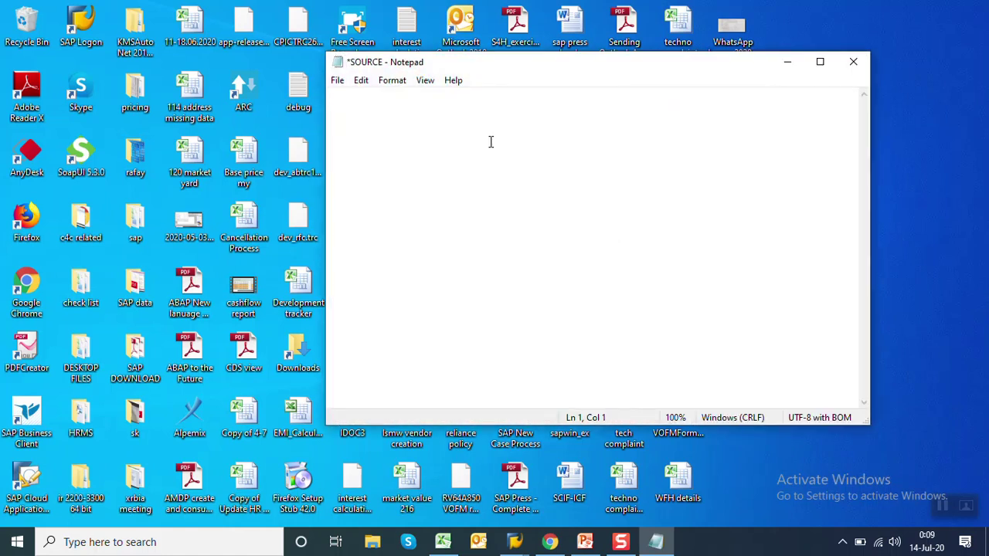
key(ctrl+v)
key(ctrl+s)
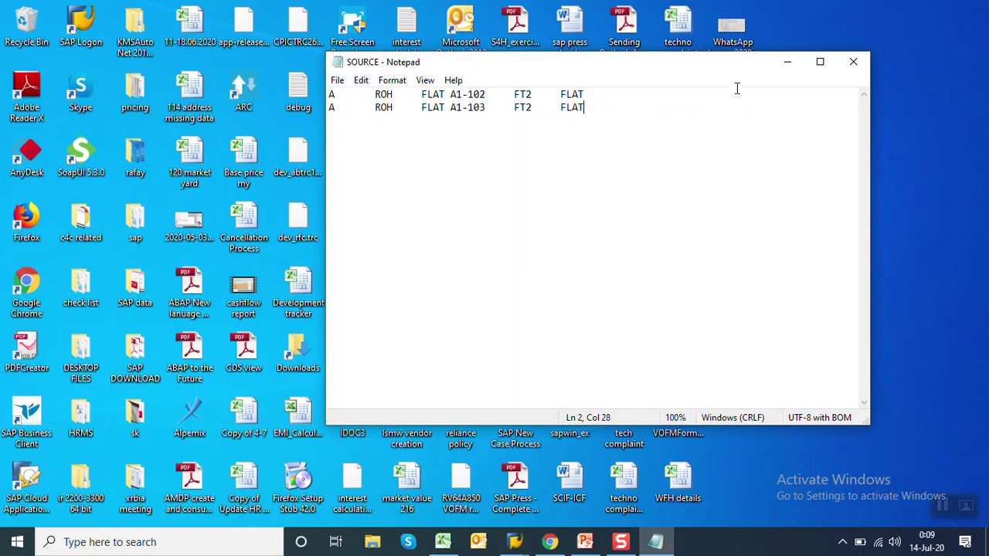
click(853, 65)
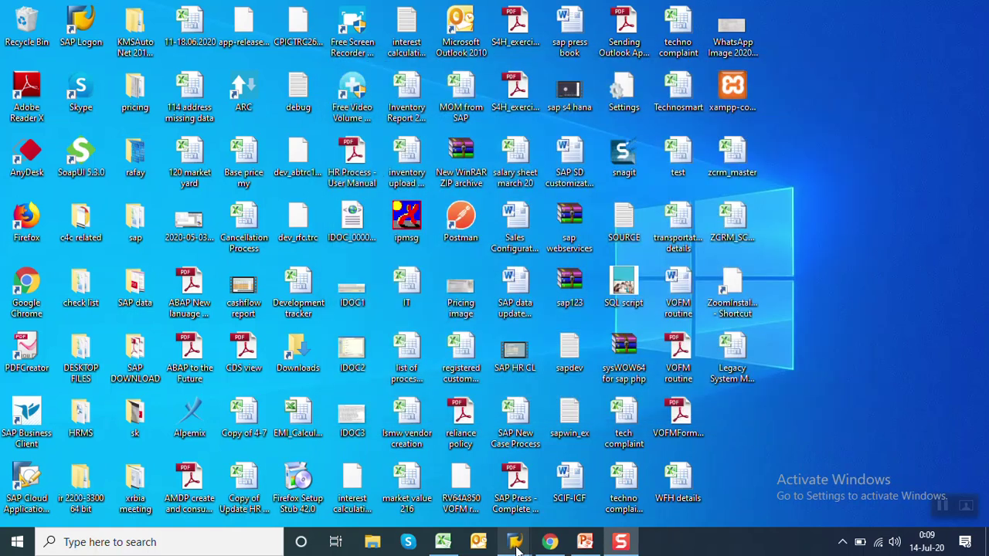
Return to the SAP LSM Workbench, execute Specify Files and open the properties for legacy data on the PC.
mouse_move(517, 547)
click(522, 494)
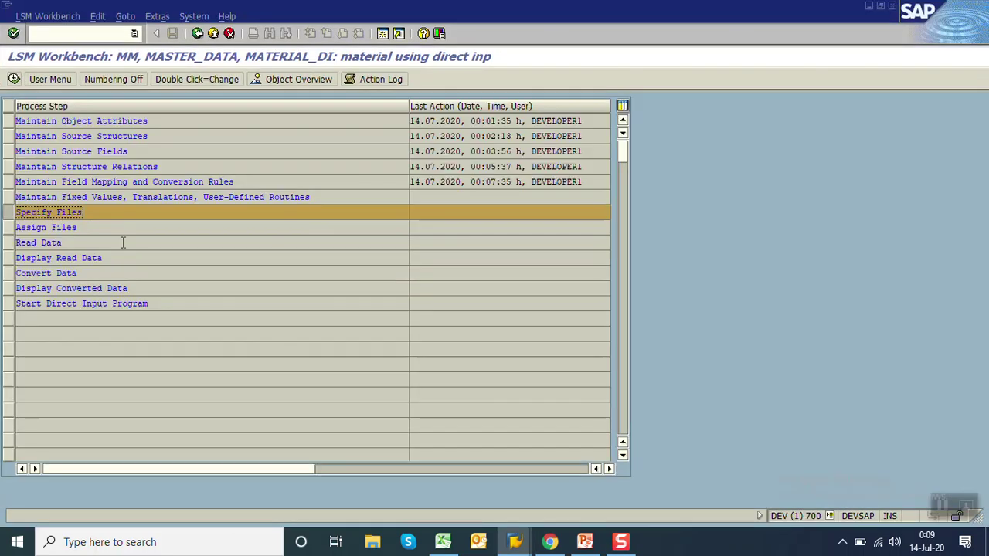
click(14, 79)
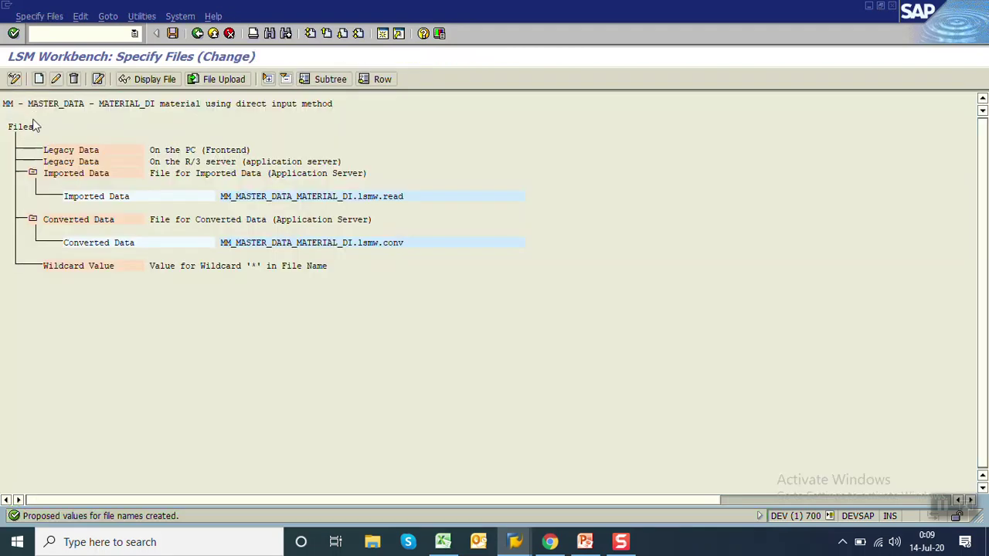
double_click(87, 150)
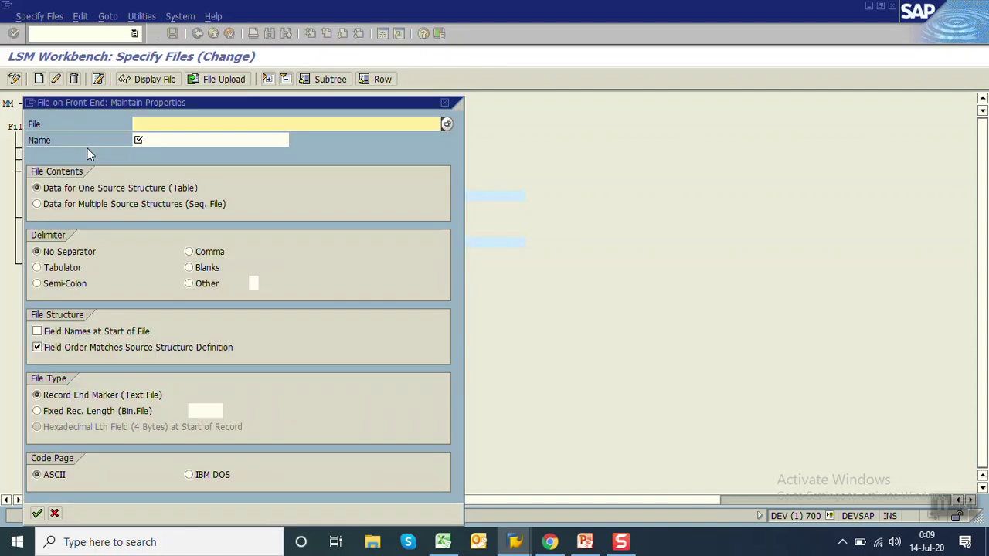
Choose SOURCE.txt from the Desktop as the front-end legacy data file.
click(447, 124)
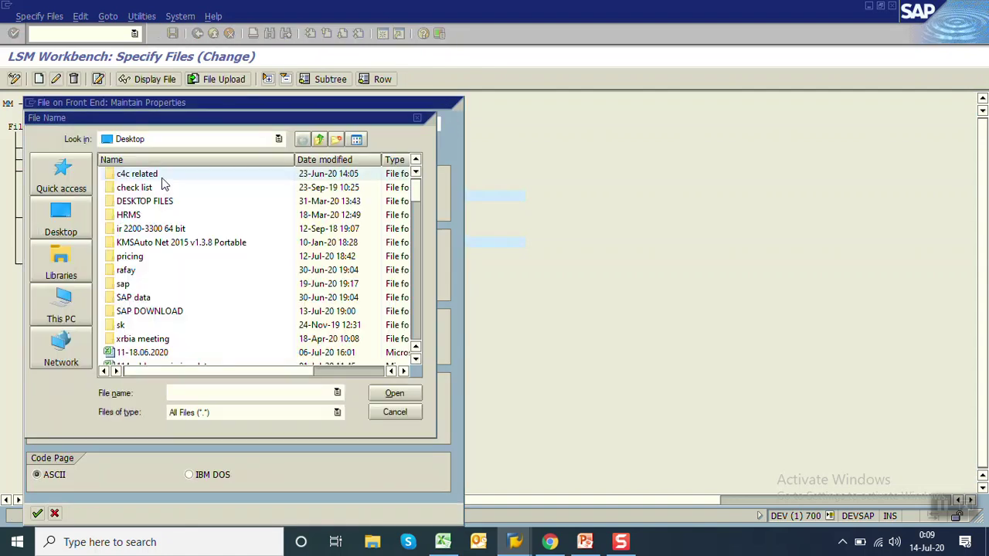
click(68, 219)
click(147, 213)
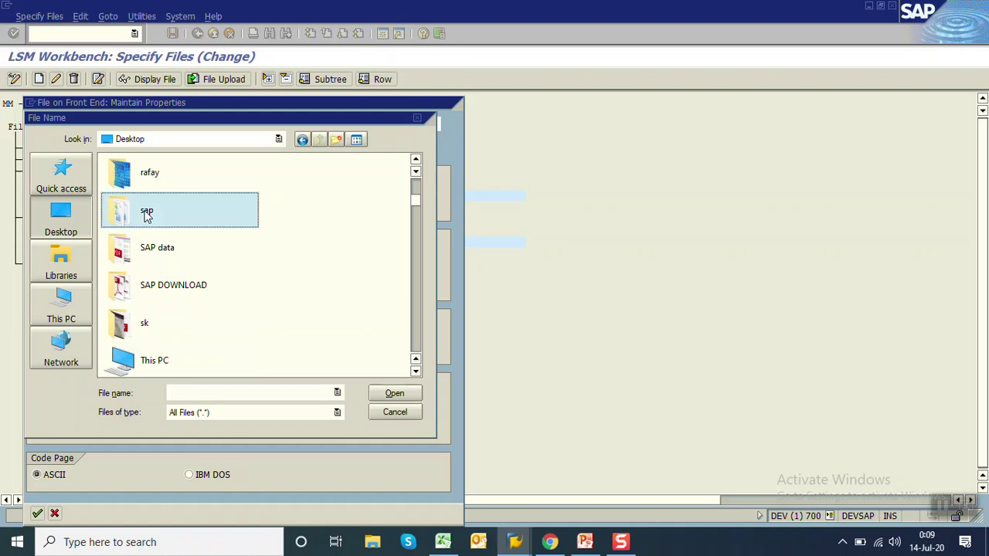
text(so)
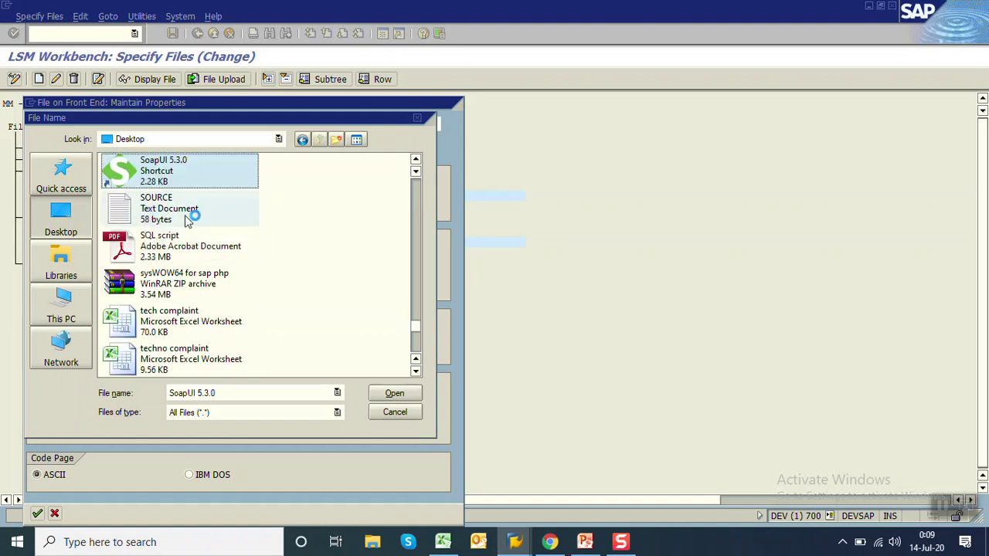
click(173, 217)
double_click(173, 217)
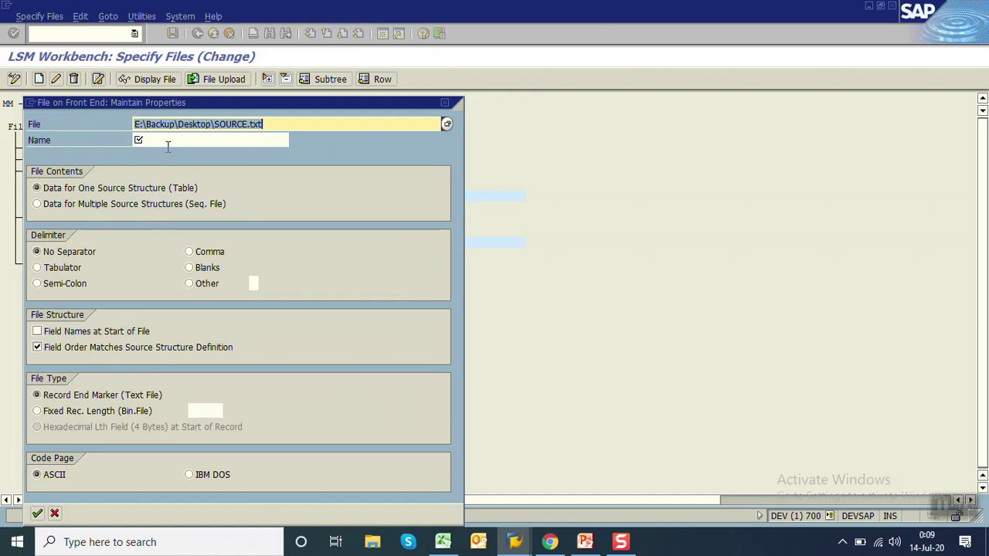
Name the file "text file material master" and set its contents to data for one source structure (table).
click(167, 140)
text(text file material master)
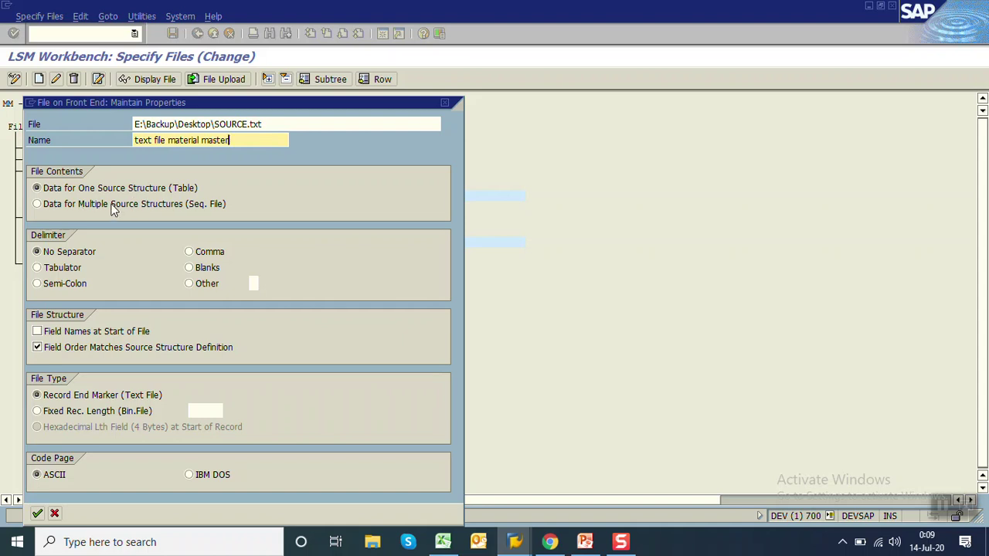
click(58, 192)
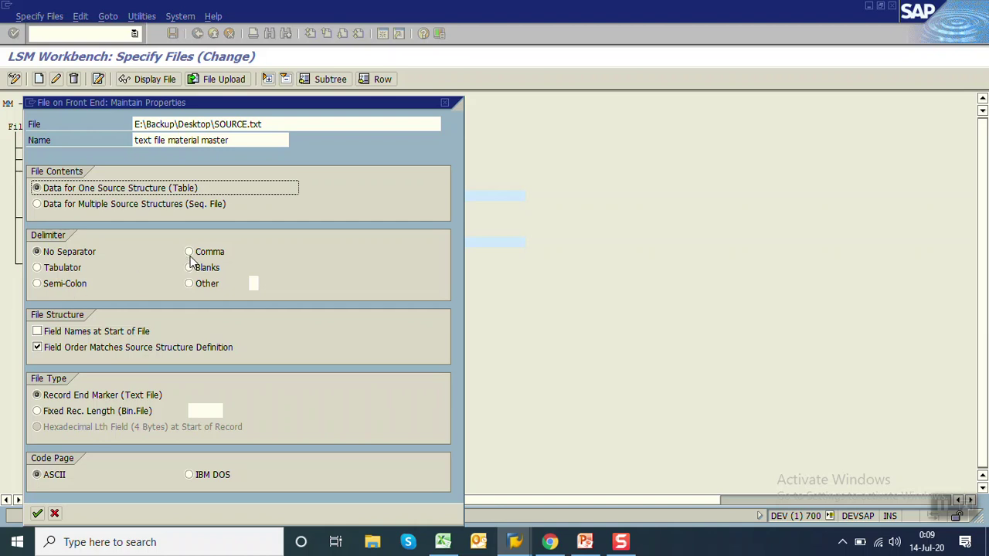
Set the legacy file's delimiter to Tabulator, accept the file properties, save the file specification and return to the process steps.
click(58, 272)
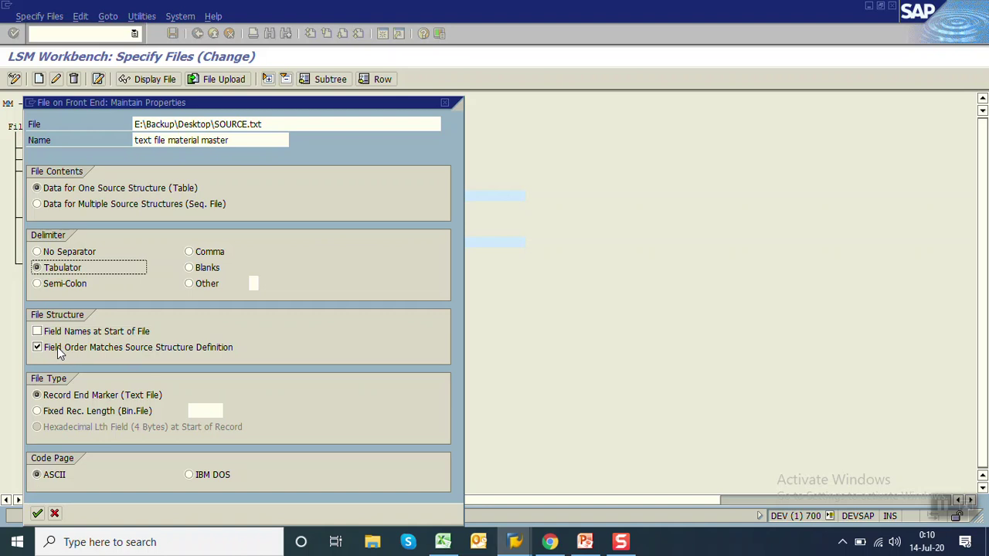
click(40, 513)
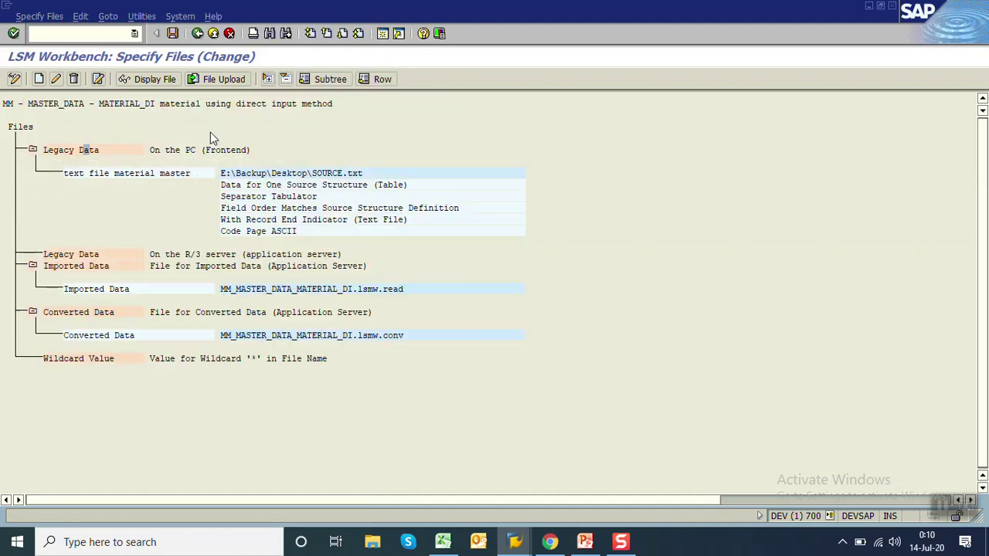
click(173, 34)
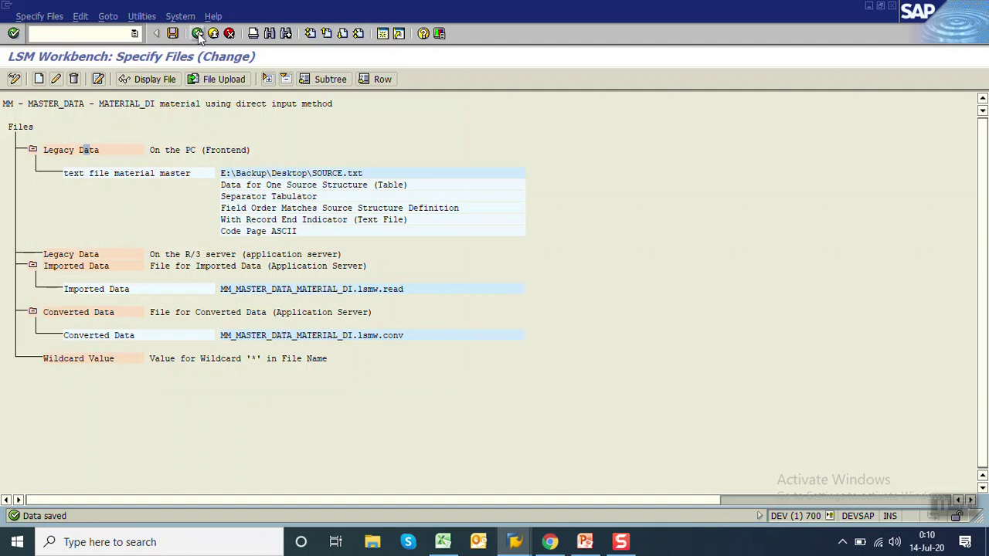
click(198, 34)
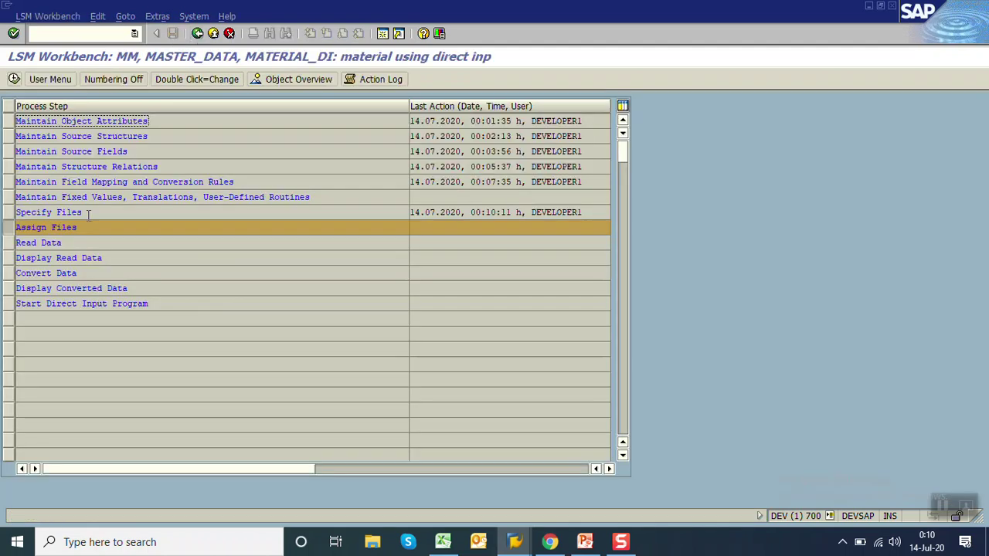
Execute Assign Files, save the assignment of SOURCE.txt to source structure ZMM01STR, and return to the process steps.
click(14, 80)
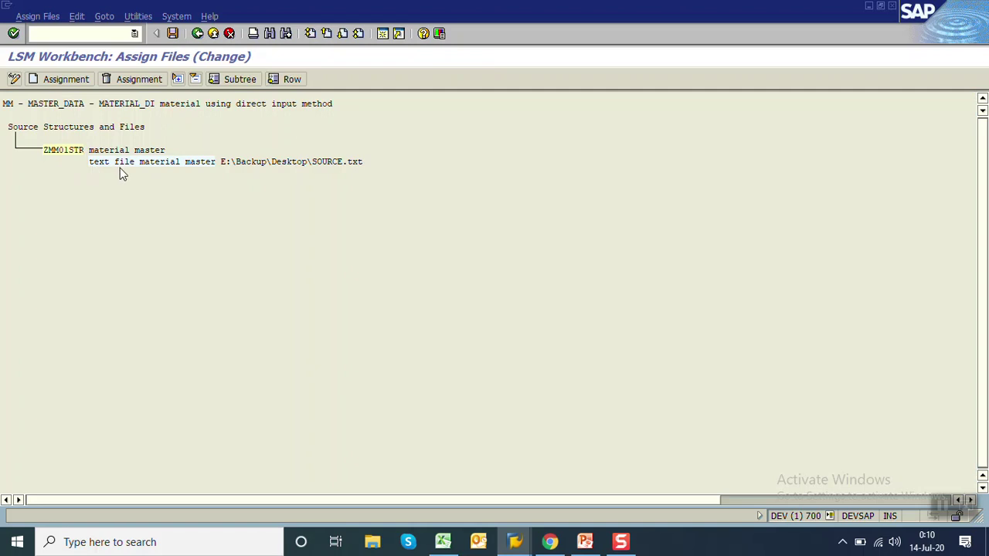
click(70, 152)
click(173, 34)
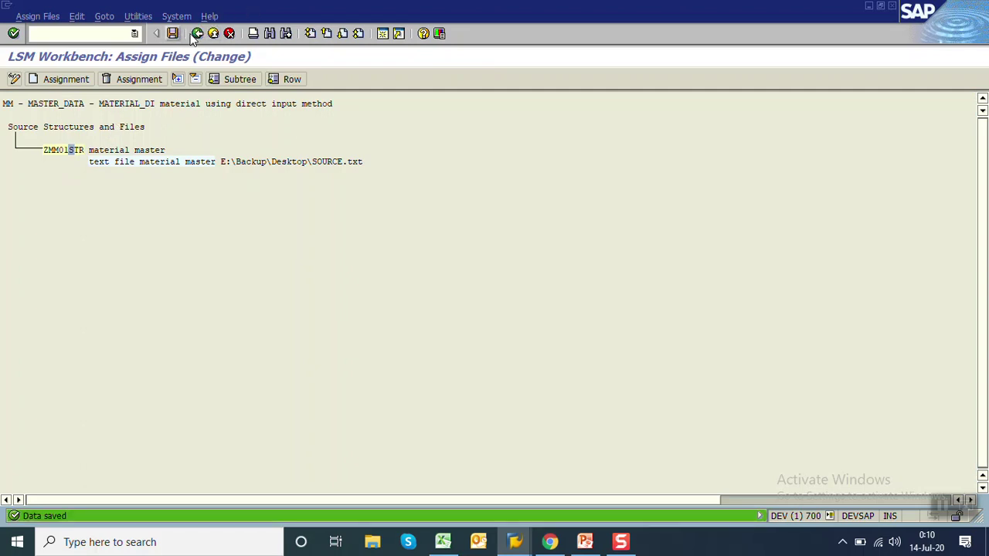
click(197, 34)
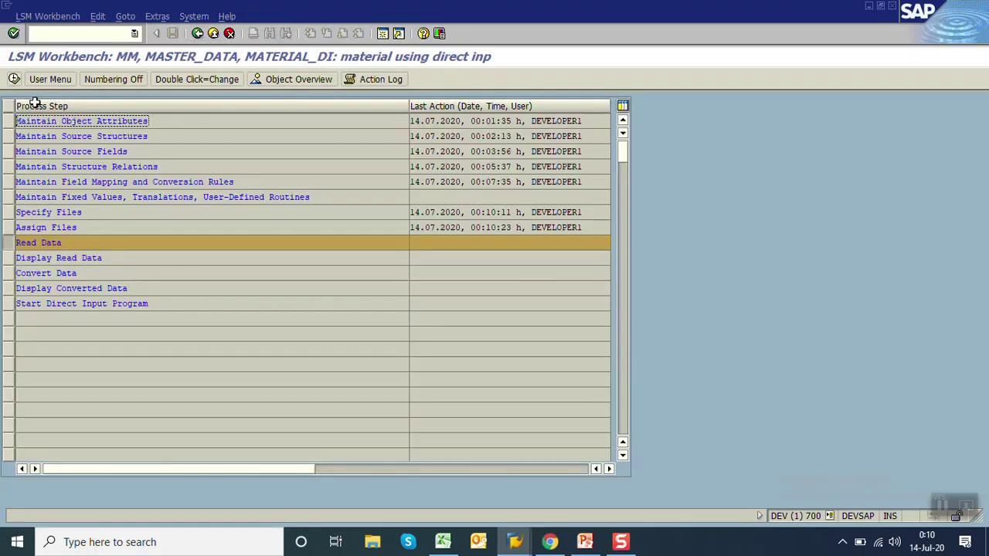
Run Read Data for MATERIAL_DI with no transaction number limits, keeping both value and date conversion options, and return to the process steps.
click(14, 79)
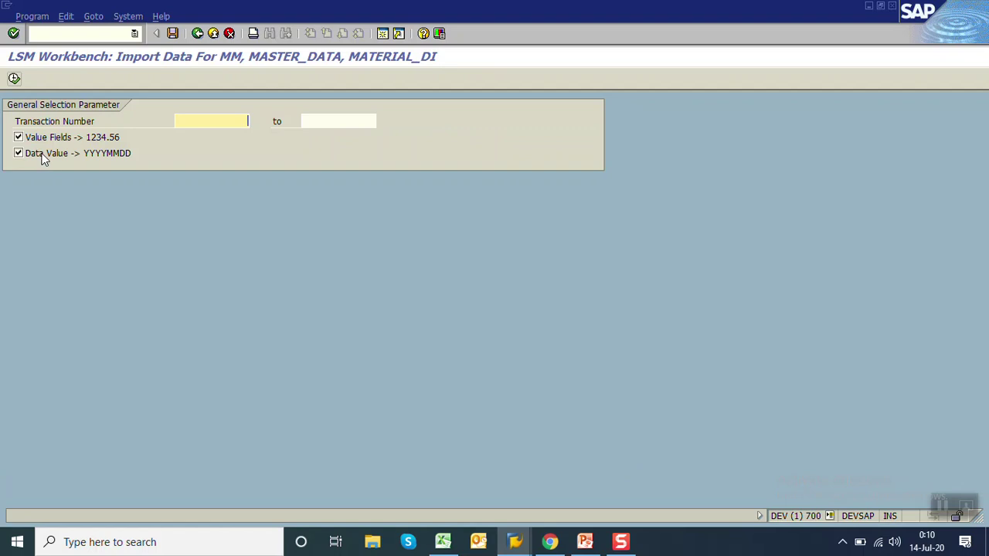
click(14, 78)
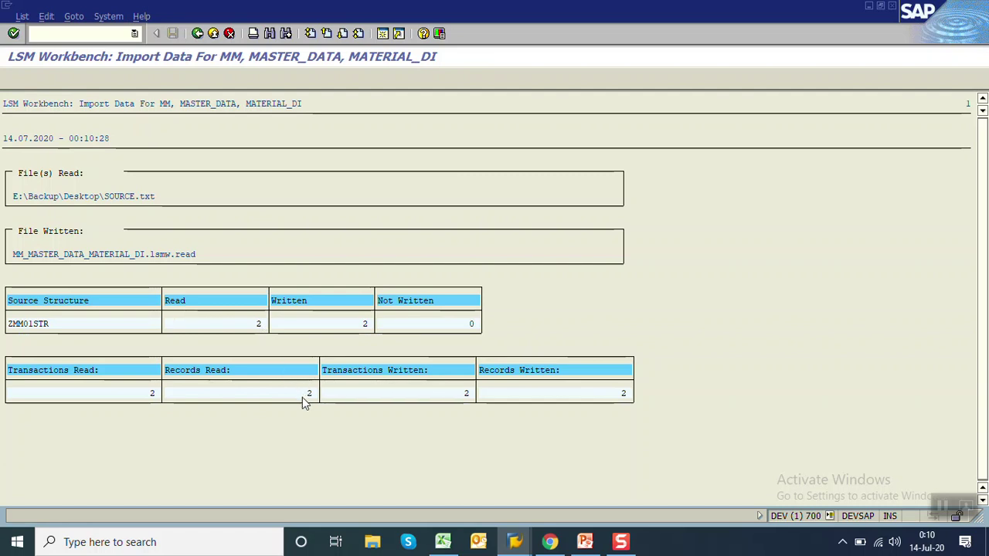
click(199, 34)
click(199, 34)
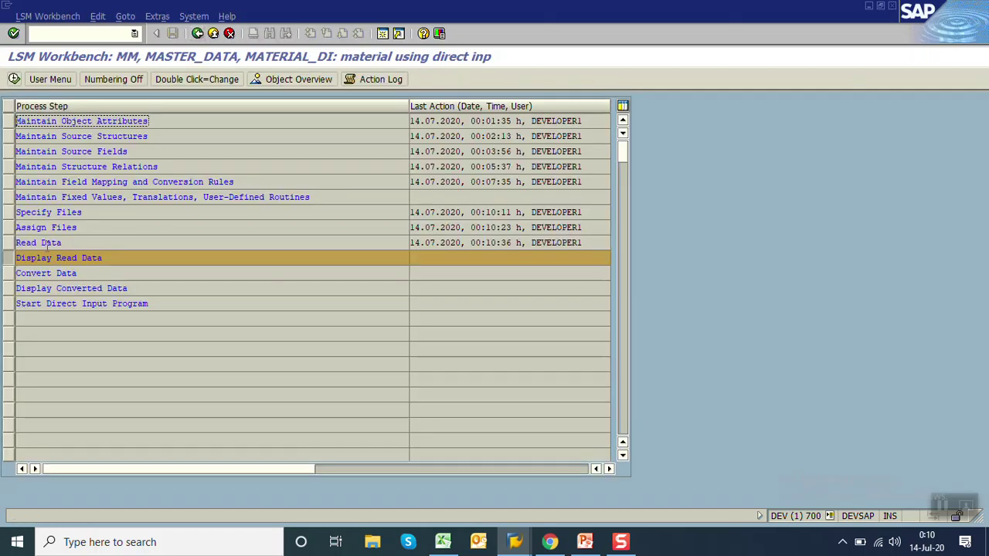
Display the read data for all lines and examine the field values of the first ZMM01STR record.
click(14, 80)
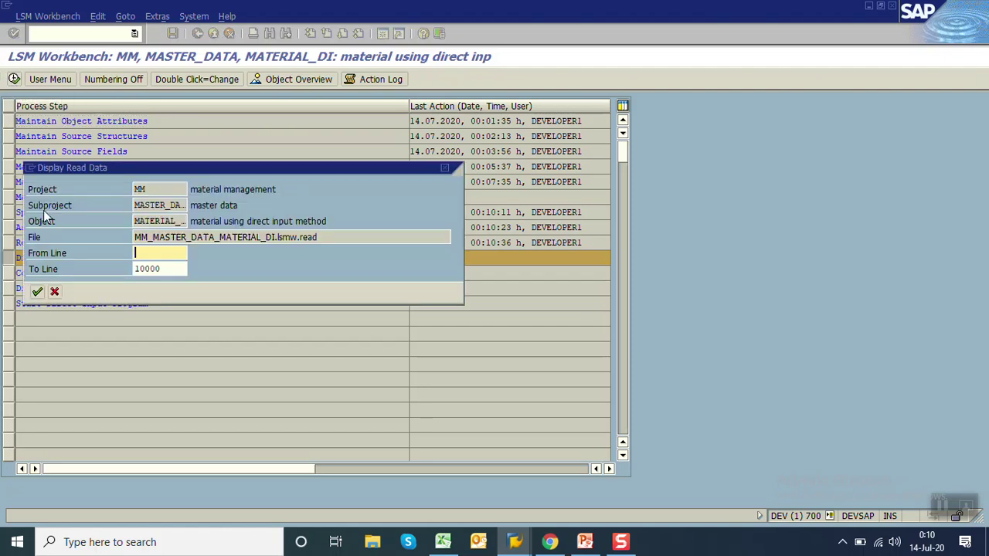
click(38, 290)
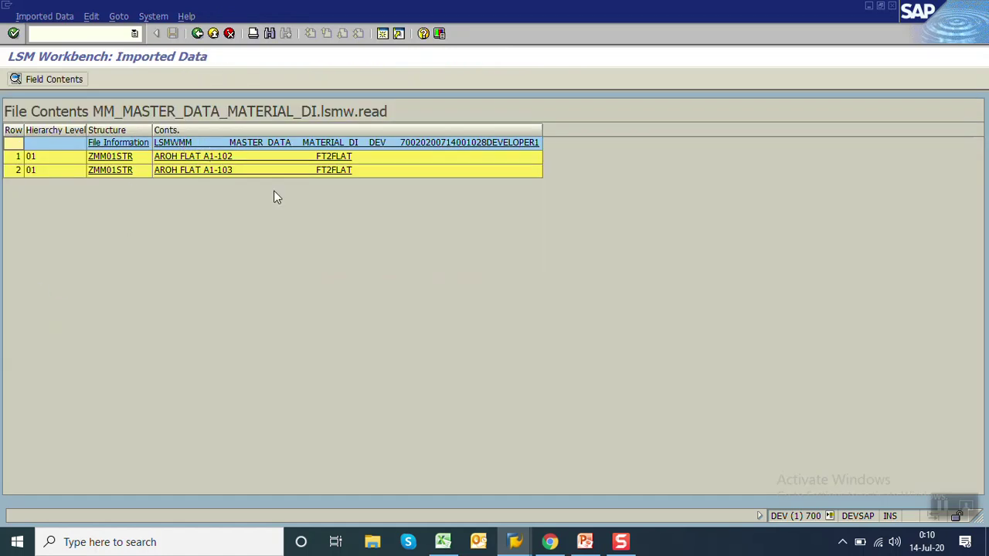
double_click(255, 162)
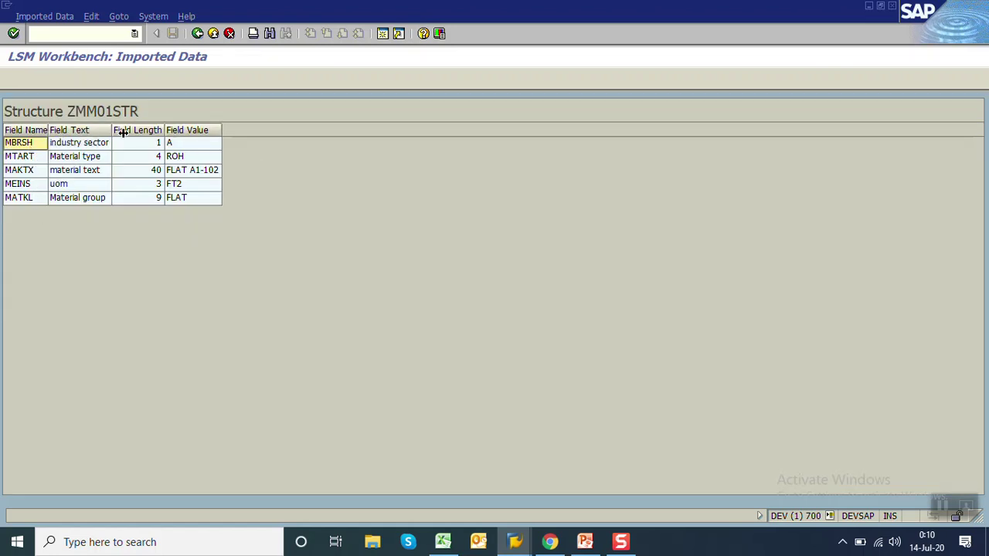
click(209, 145)
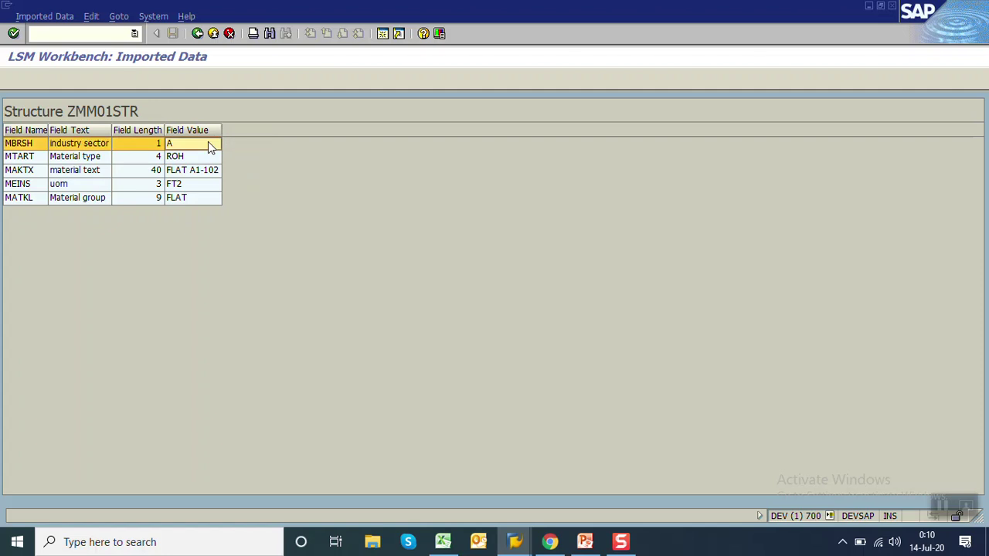
click(196, 35)
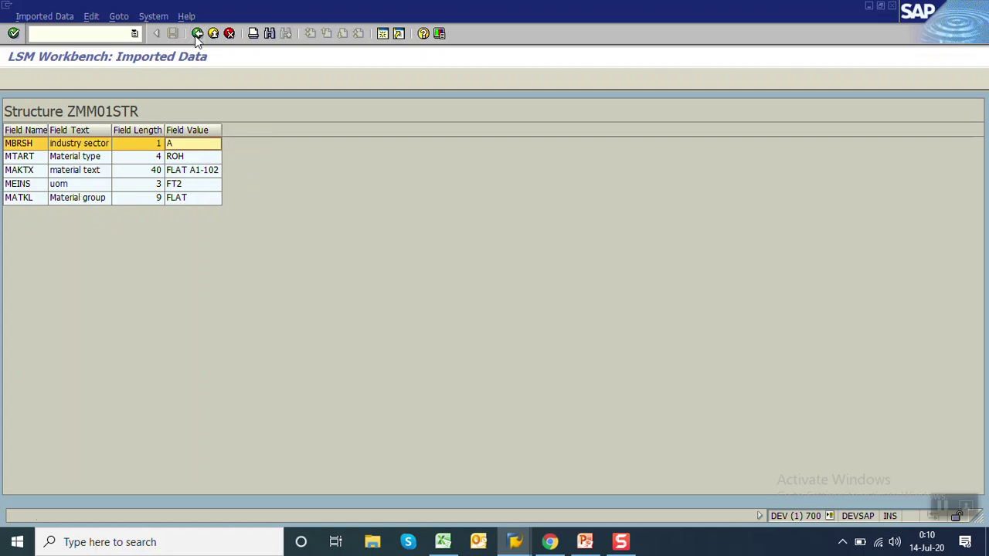
click(197, 35)
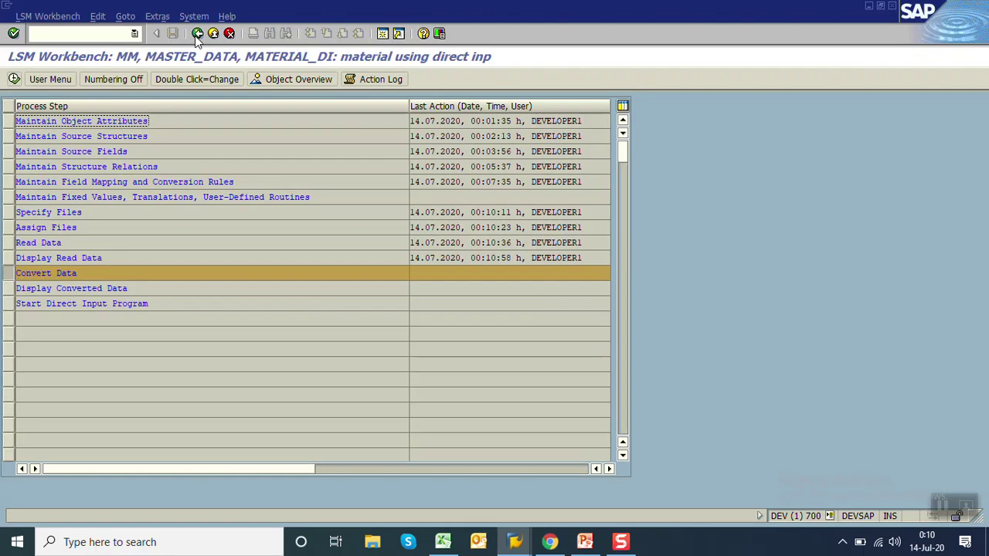
Run Convert Data for MATERIAL_DI with the default selection and return to the process steps.
click(117, 259)
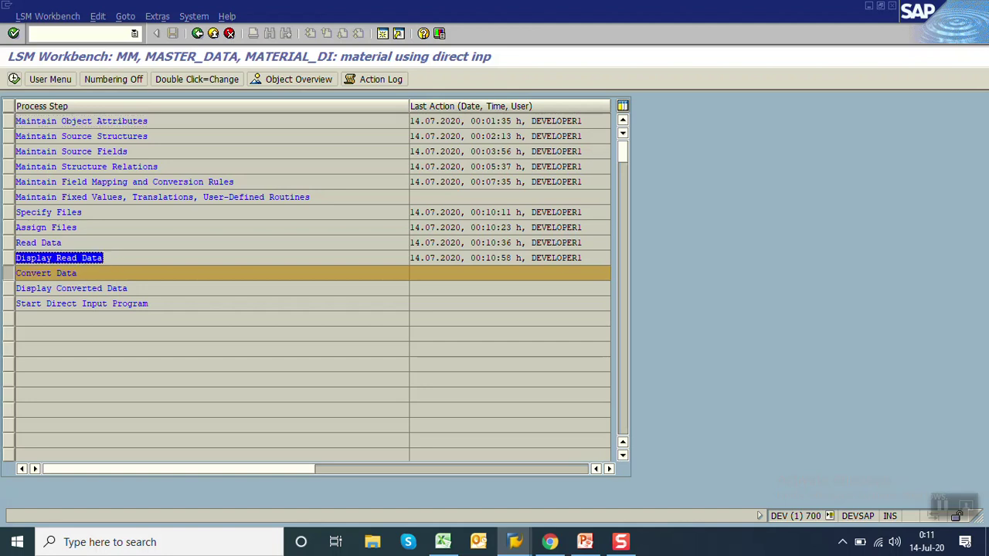
click(115, 261)
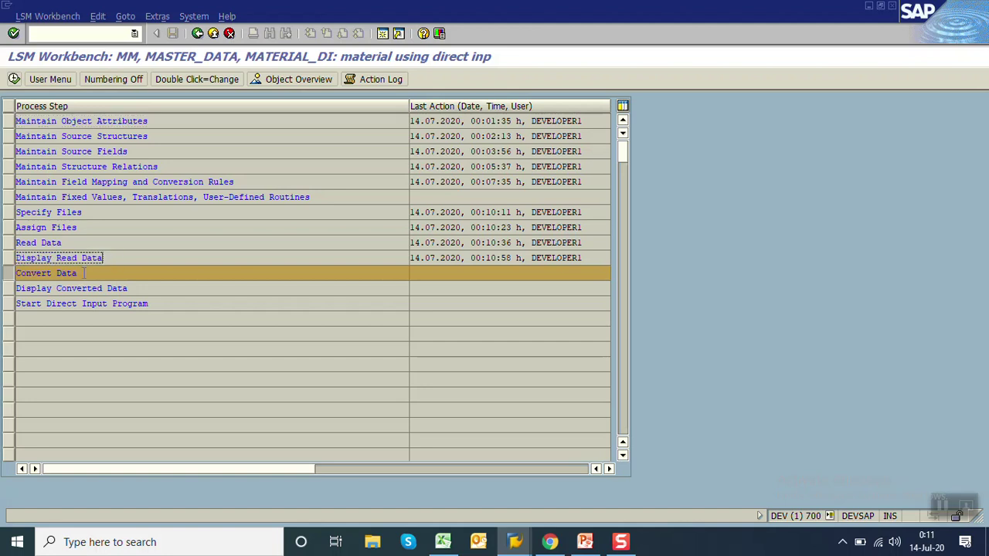
click(17, 275)
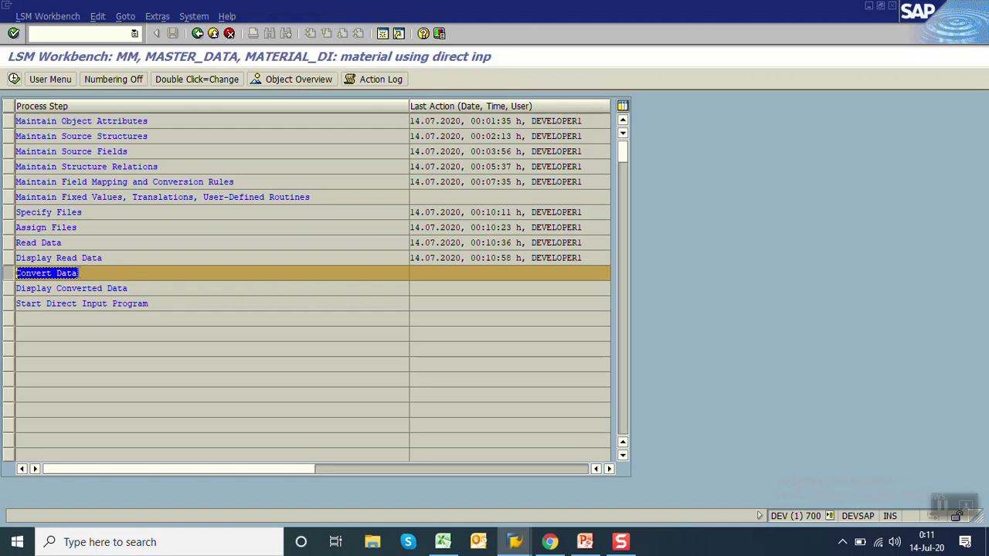
click(14, 81)
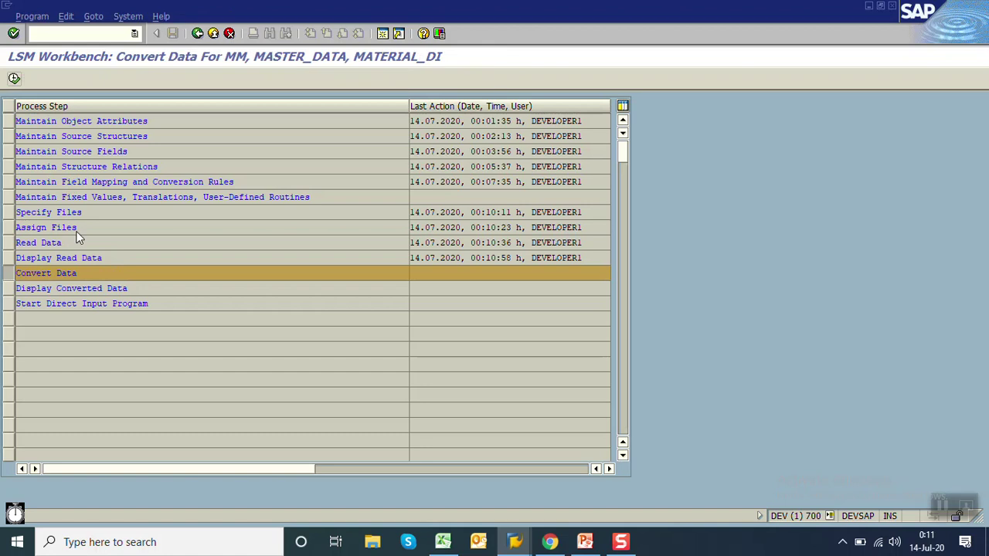
click(15, 80)
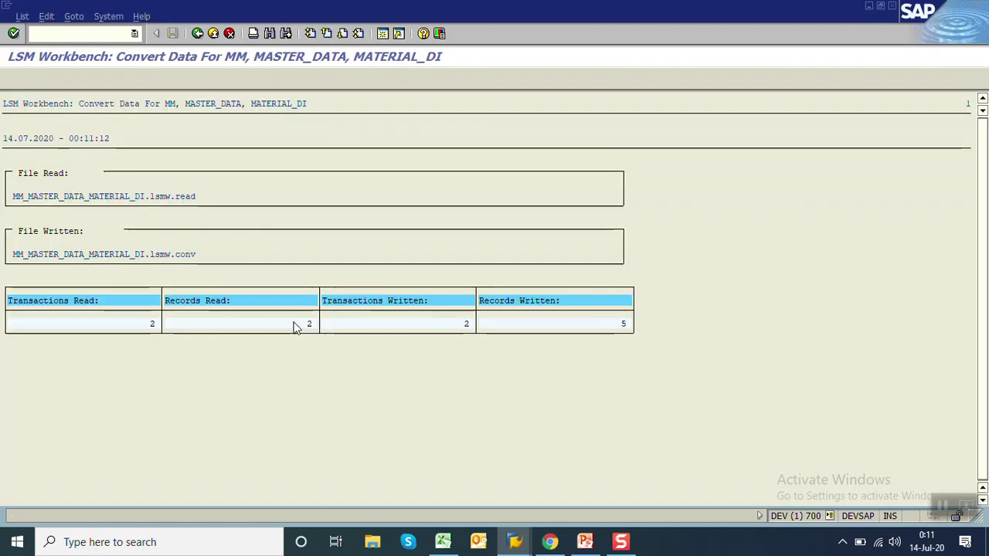
click(293, 325)
click(197, 35)
click(197, 35)
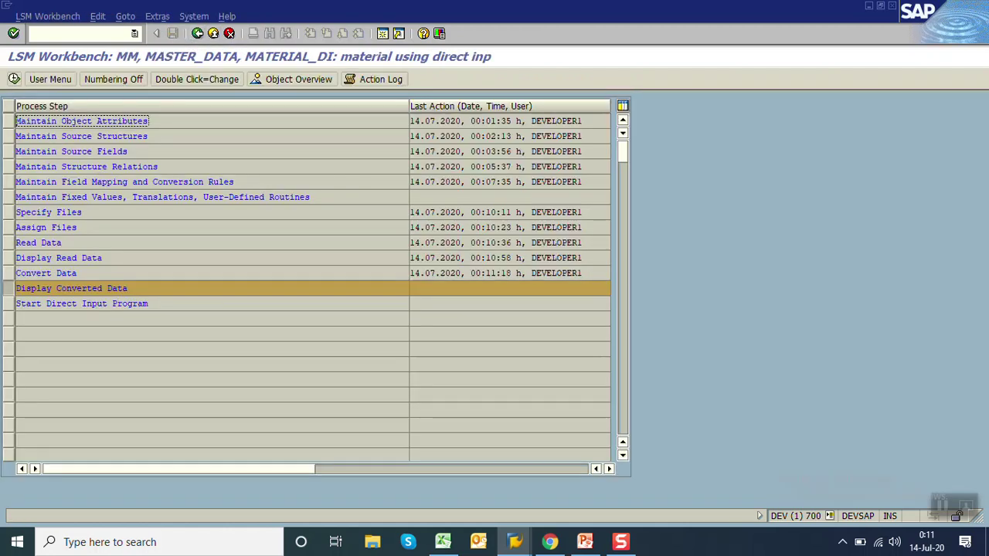
Display the converted data and examine the transaction code, industry sector and material type in the first BMM00 record.
click(14, 78)
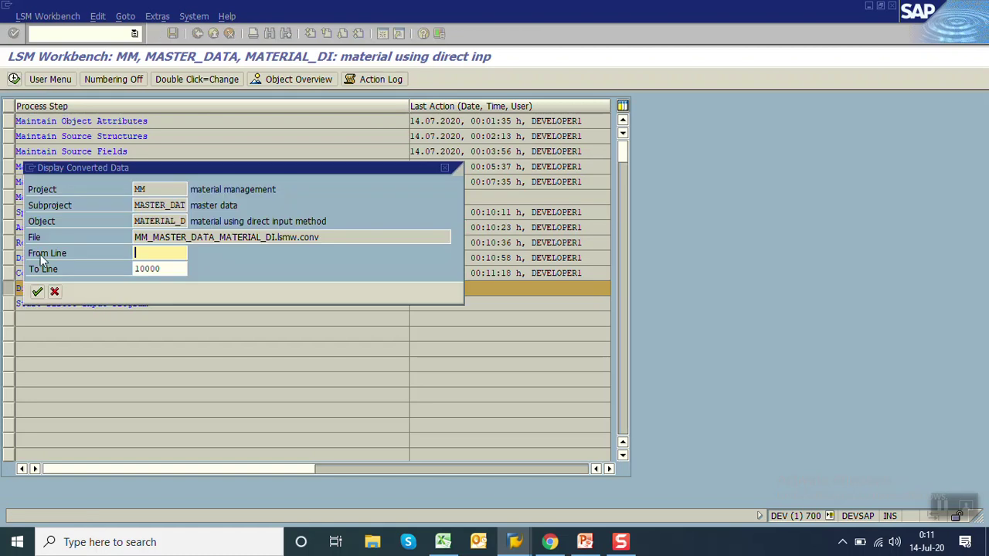
click(38, 291)
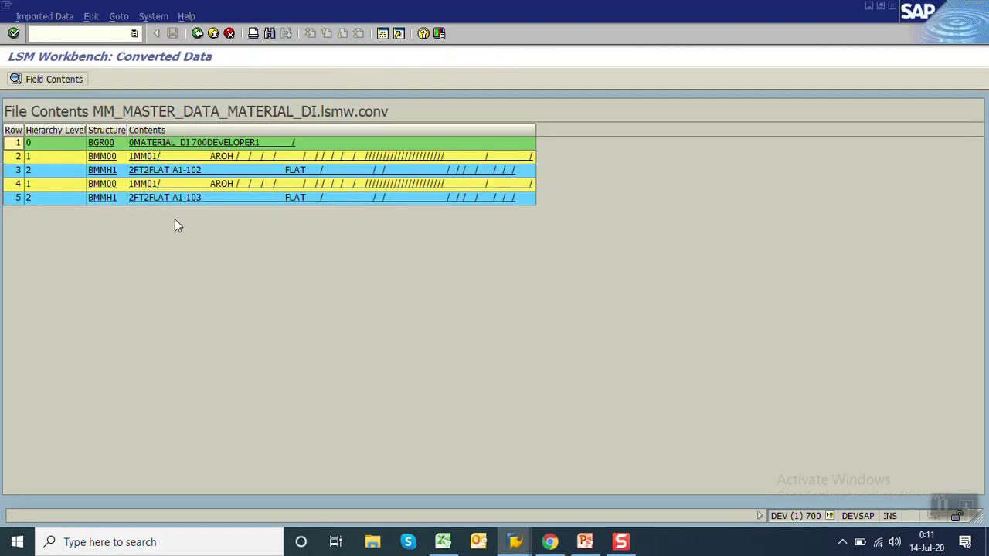
click(183, 160)
double_click(182, 158)
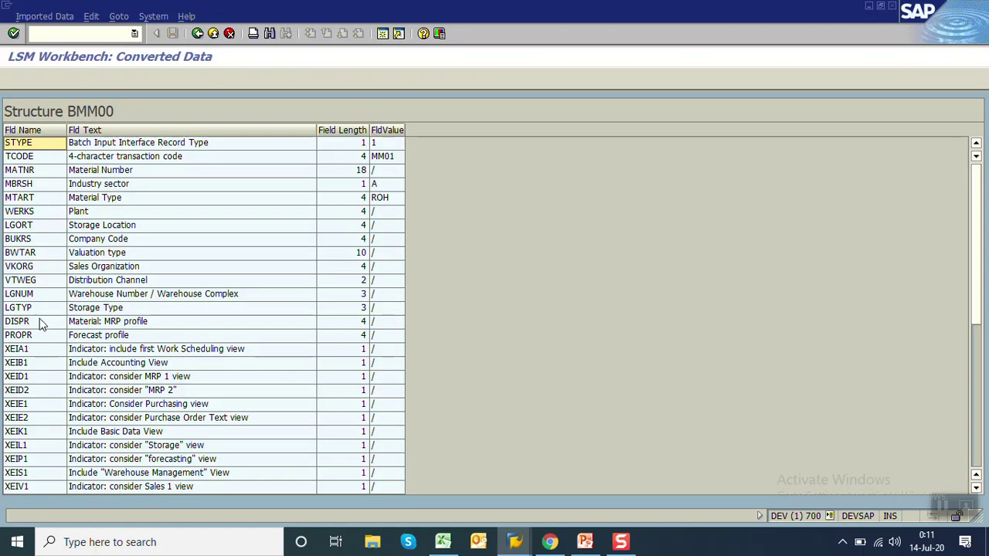
click(403, 158)
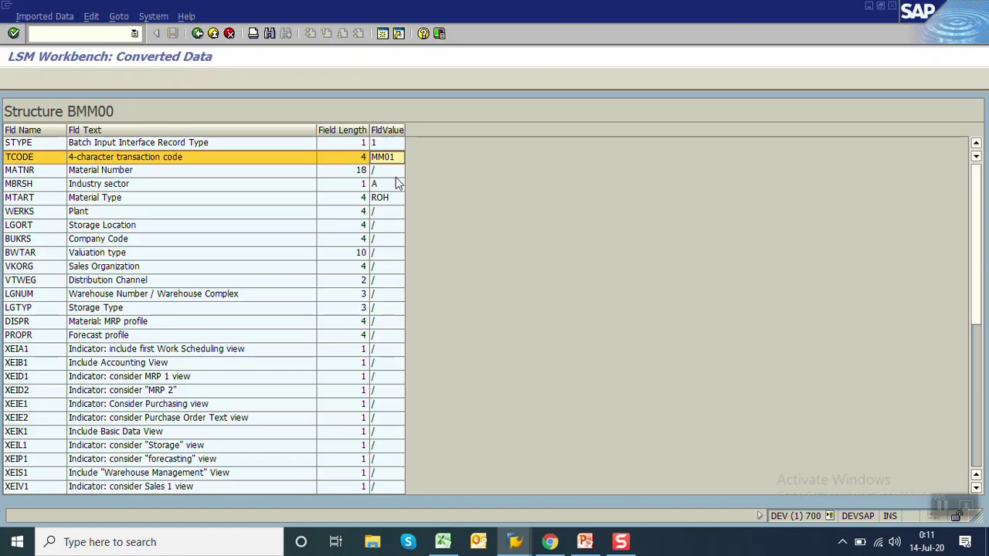
click(397, 176)
click(398, 200)
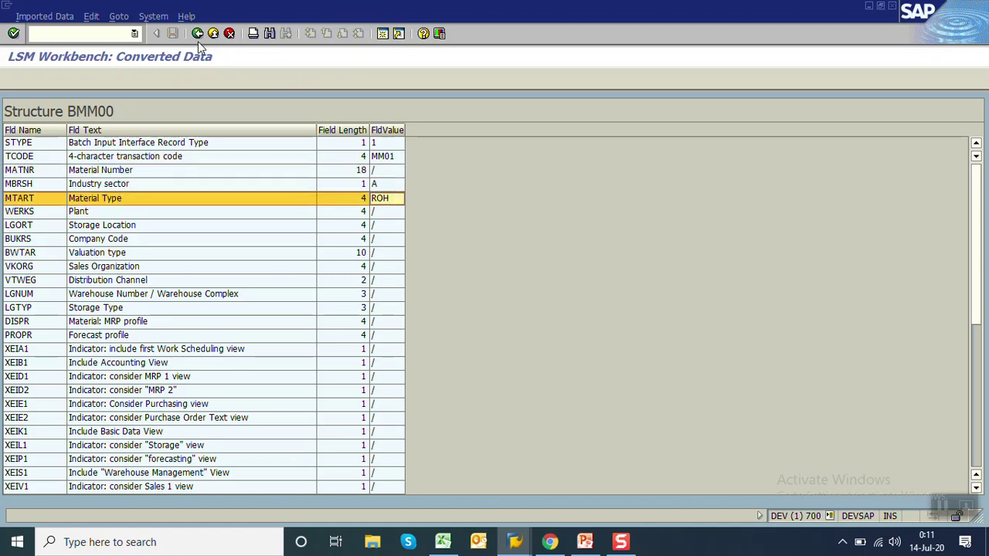
click(197, 35)
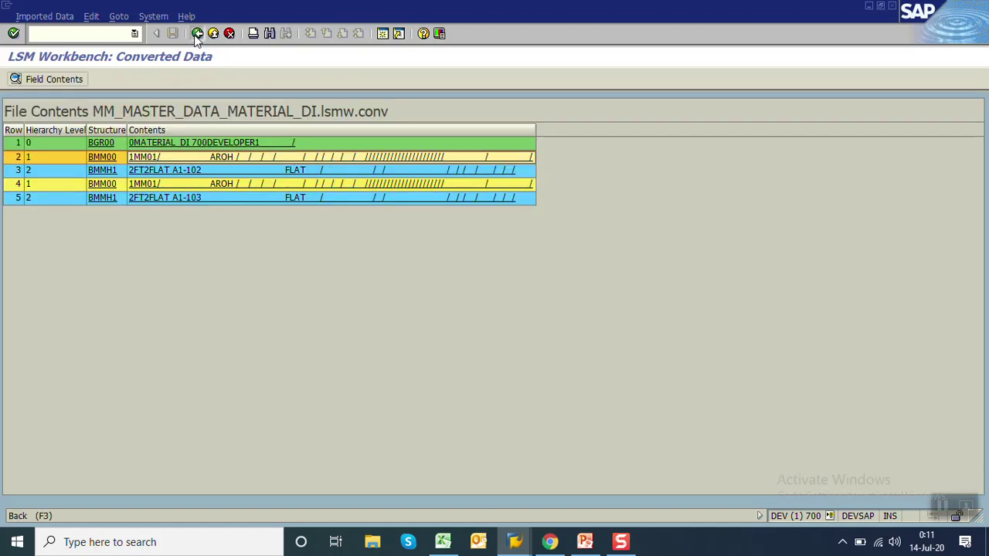
click(196, 35)
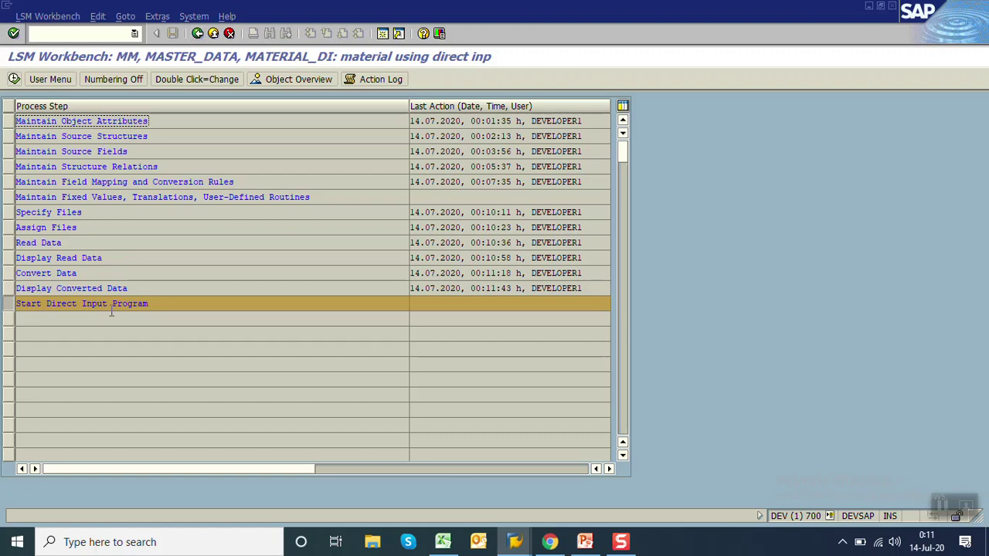
Start the direct input program using program RMDATIND and set file access to the physical file name.
click(14, 79)
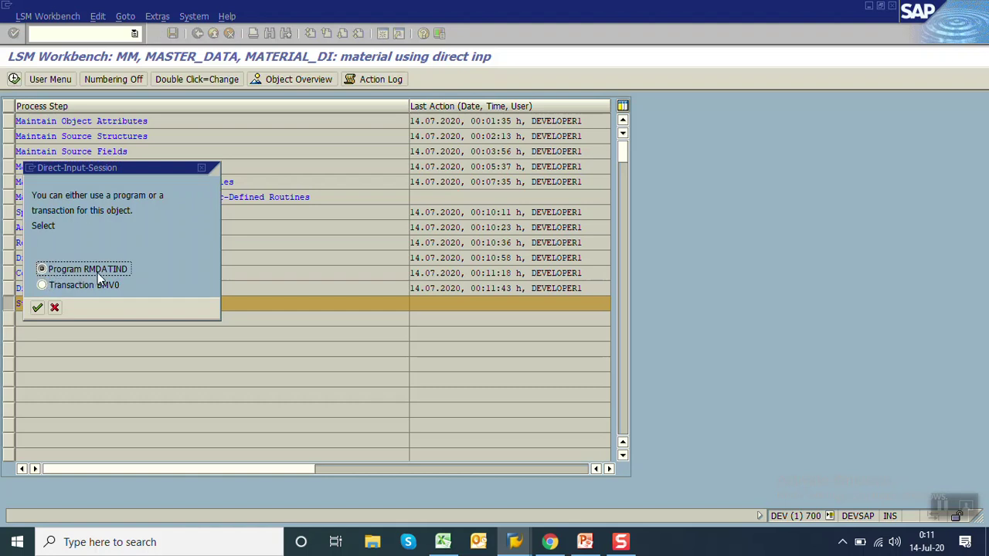
click(37, 307)
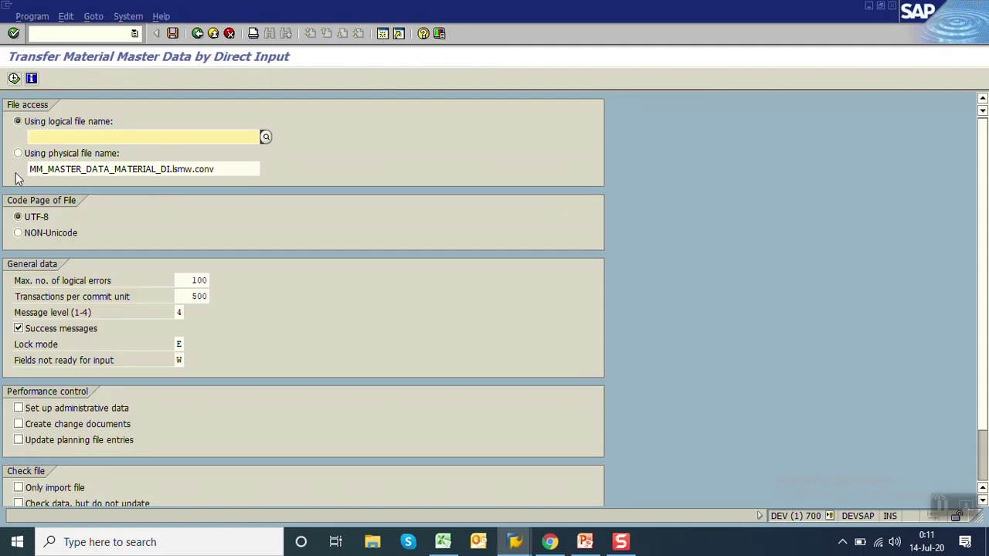
click(18, 153)
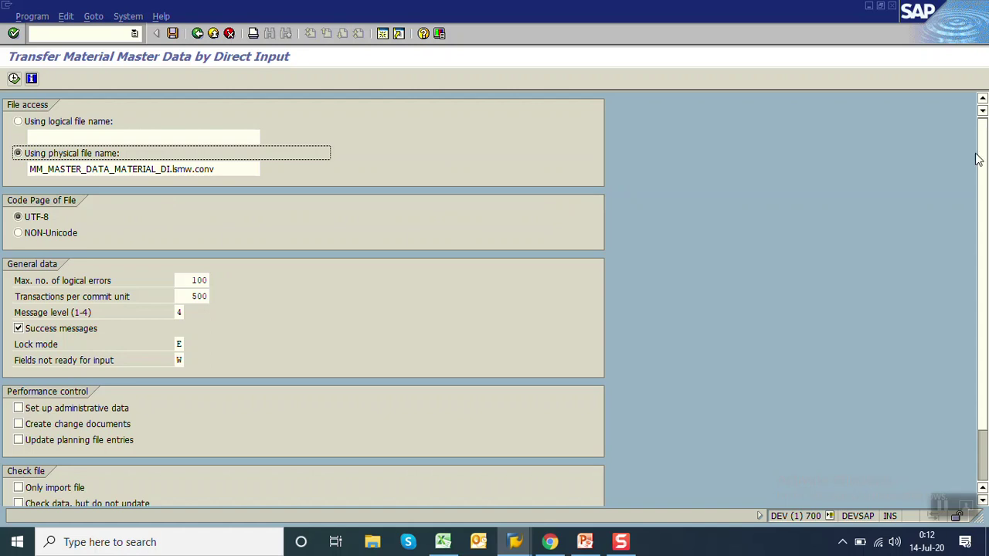
Enable the check-data-but-do-not-update option and run the direct input as a test, acknowledging all information messages.
drag(982, 158, 987, 218)
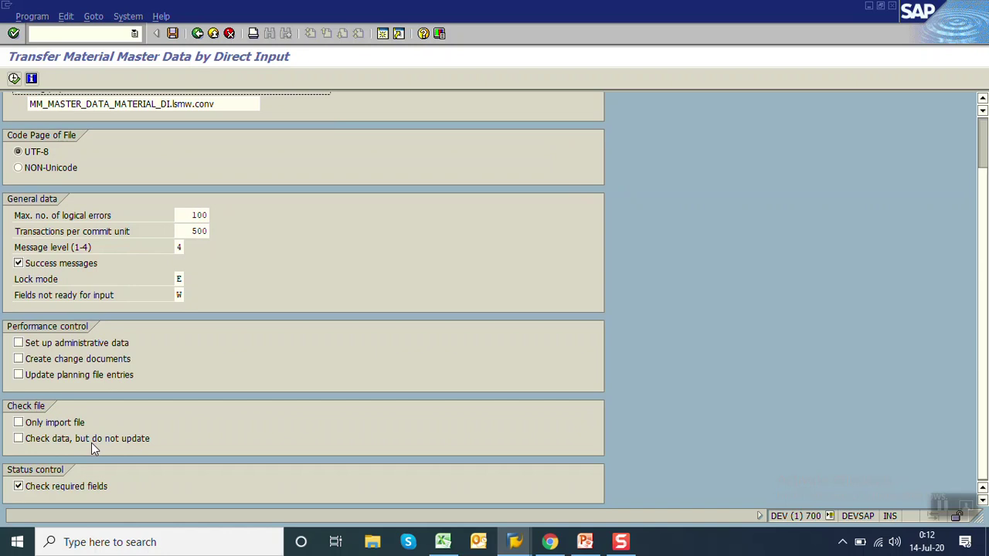
click(34, 442)
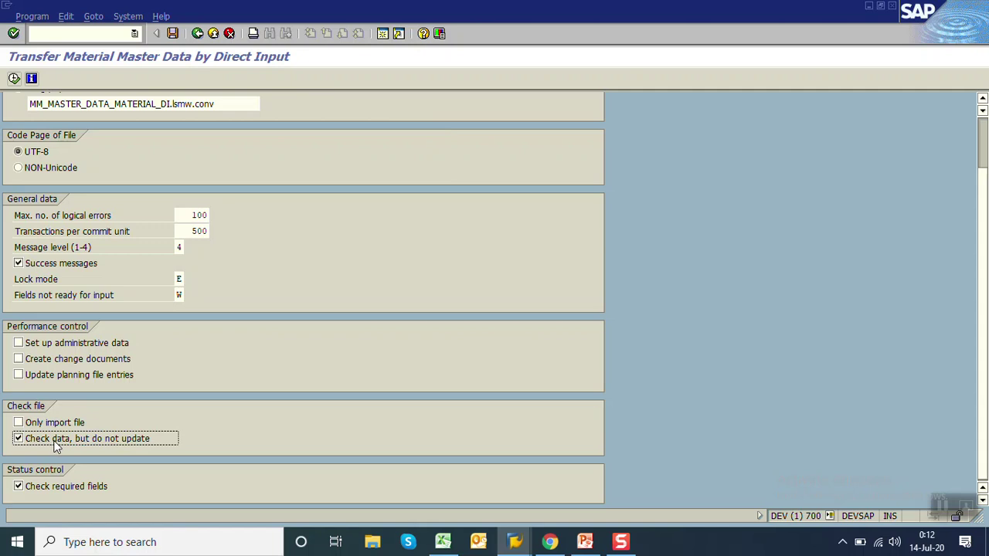
click(14, 78)
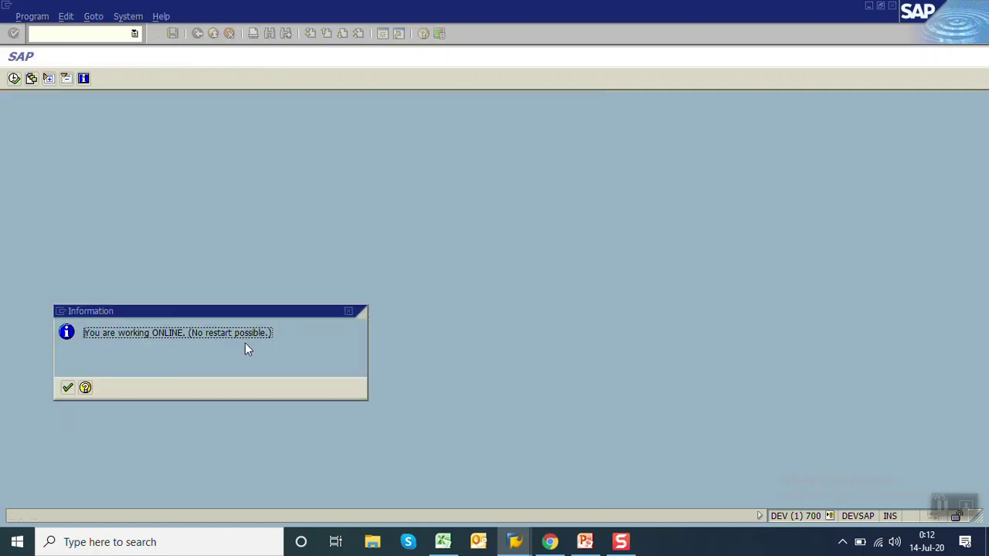
click(68, 388)
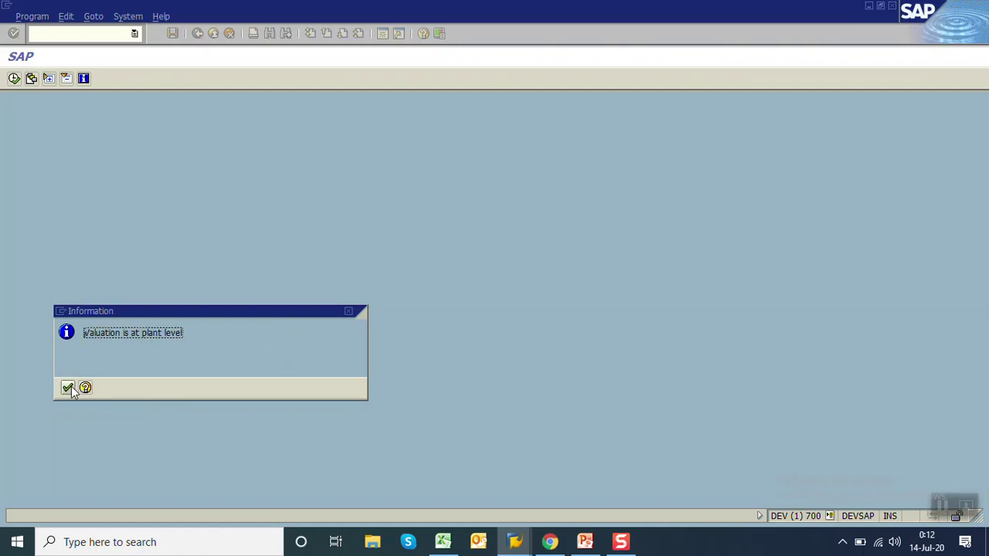
click(68, 388)
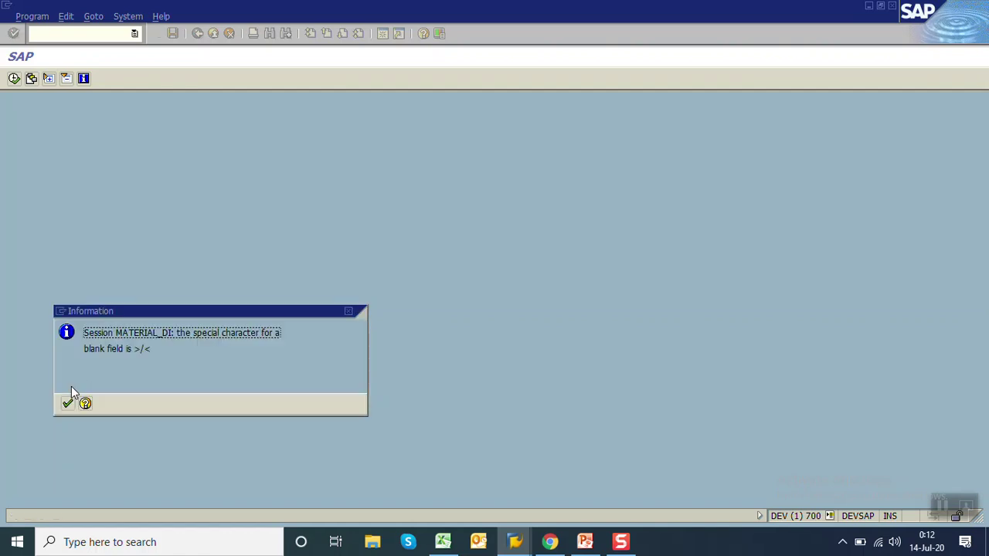
click(68, 402)
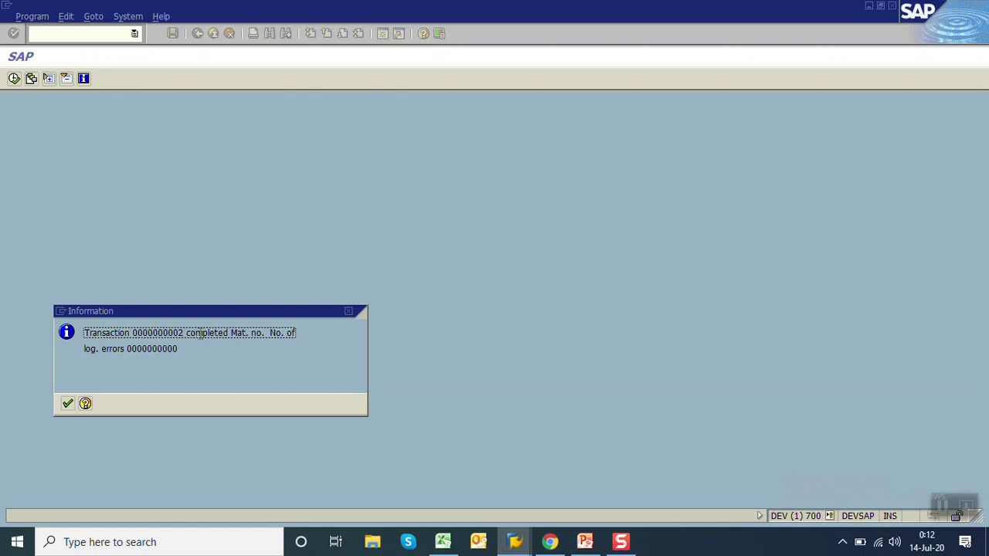
click(65, 408)
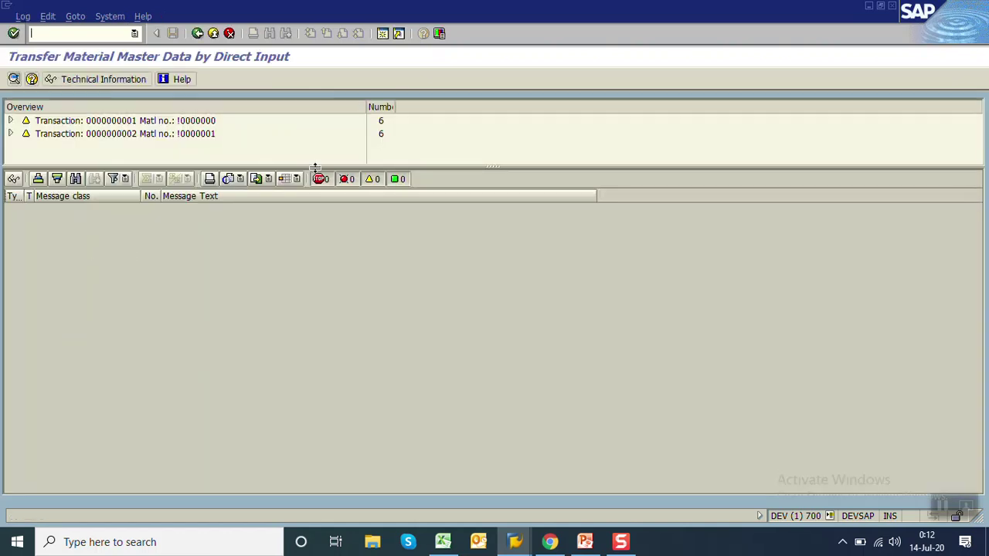
Enlarge the log overview, examine the test run's messages for the first transaction, and return to the selection screen.
drag(315, 168, 331, 240)
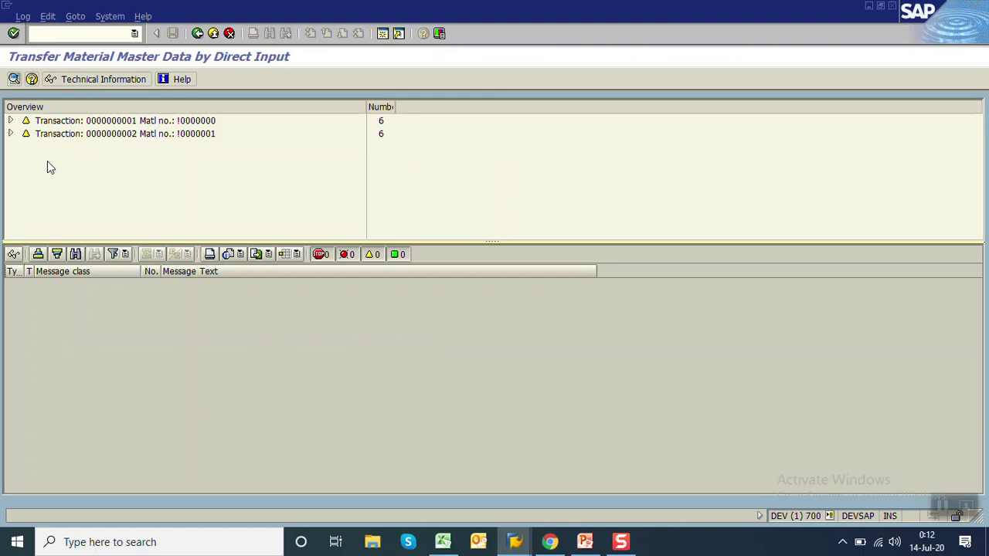
click(10, 121)
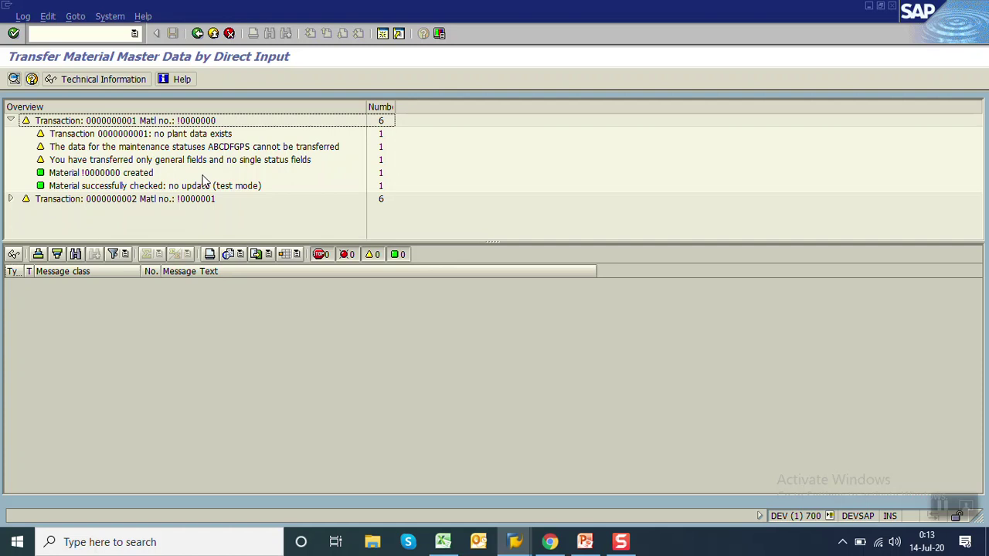
click(238, 188)
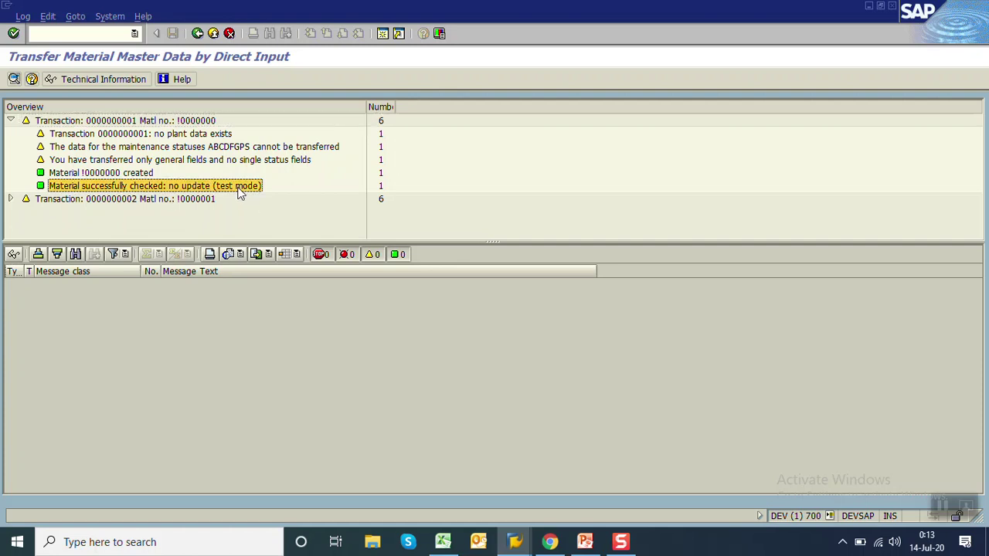
click(207, 122)
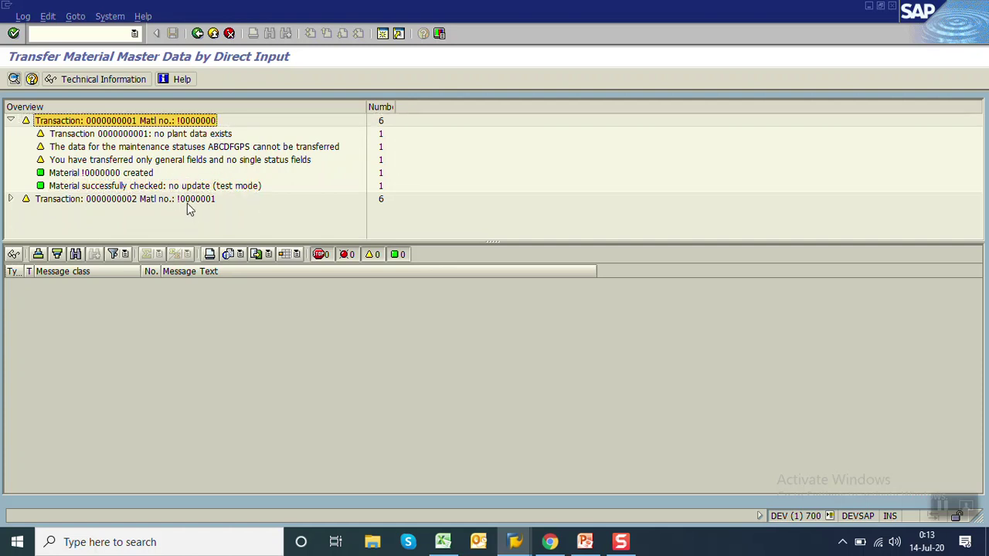
click(189, 202)
click(198, 34)
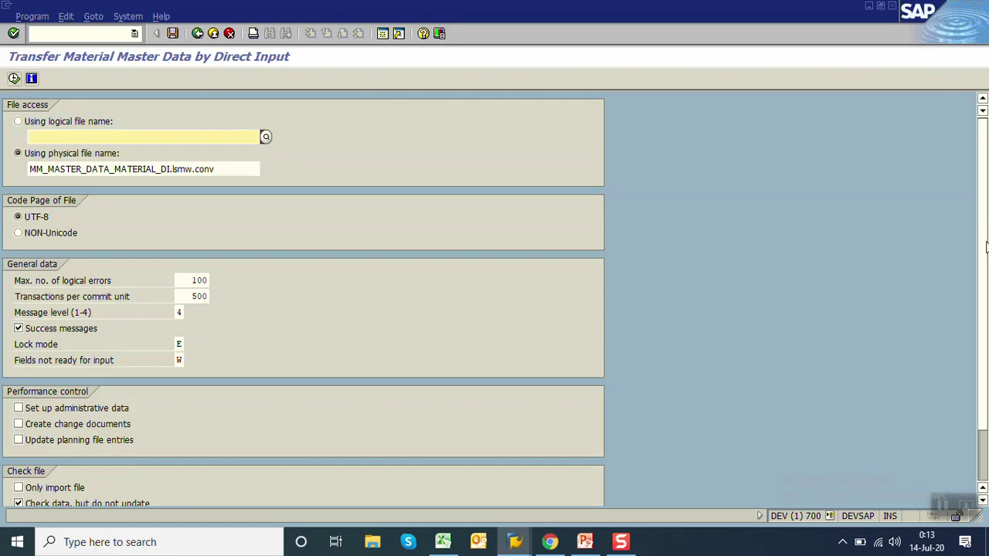
Disable the check-data-but-do-not-update option and run the actual material master transfer, acknowledging all information messages.
scroll(986, 247, down, 3)
click(19, 439)
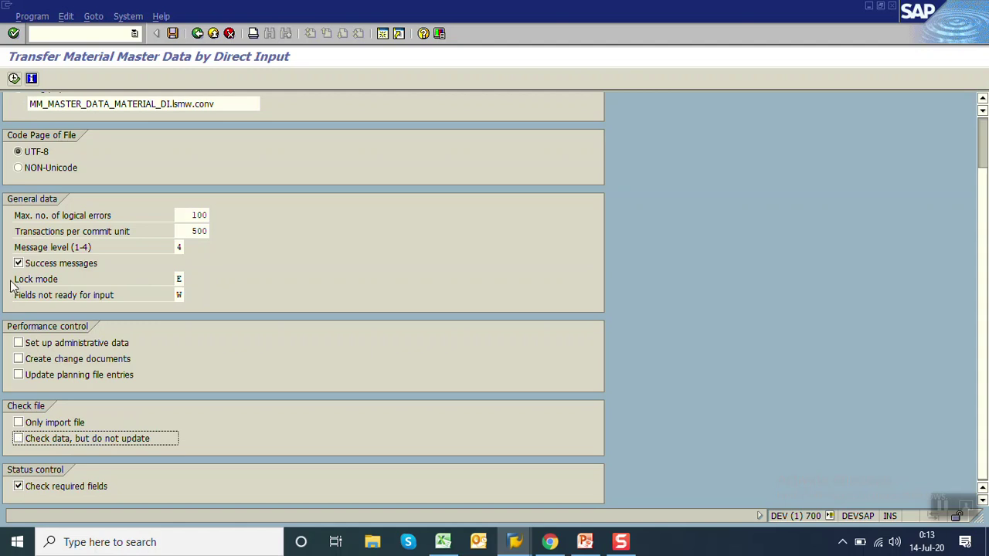
click(14, 78)
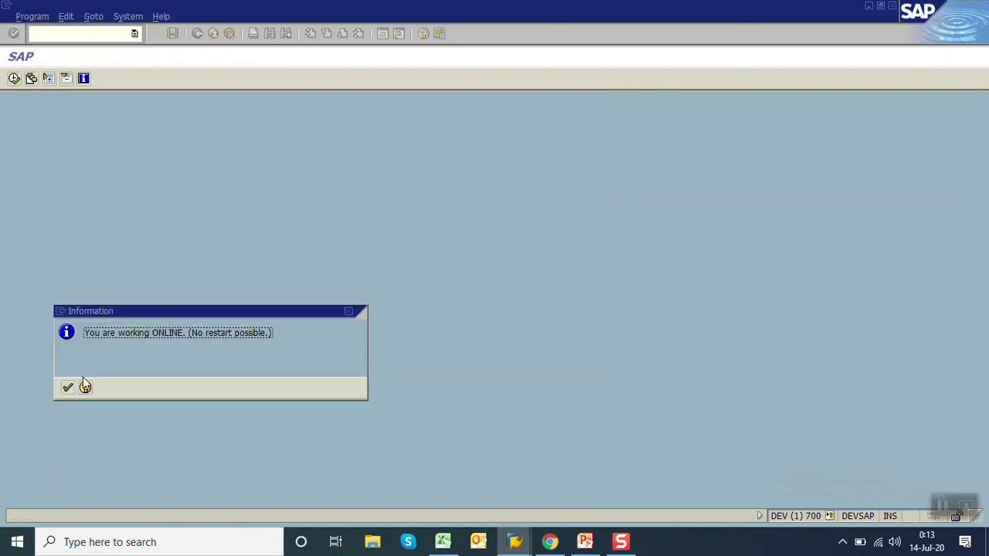
click(68, 388)
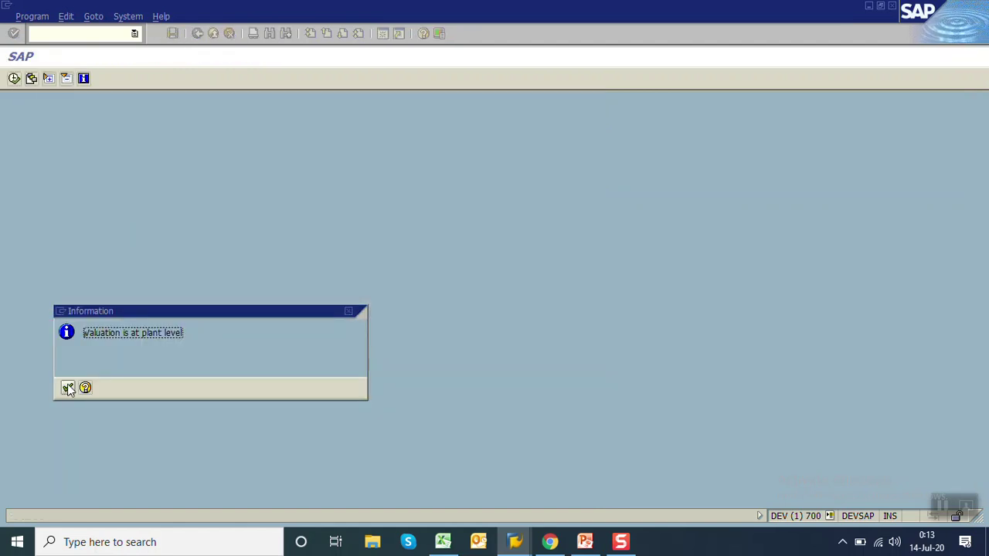
click(68, 388)
click(68, 403)
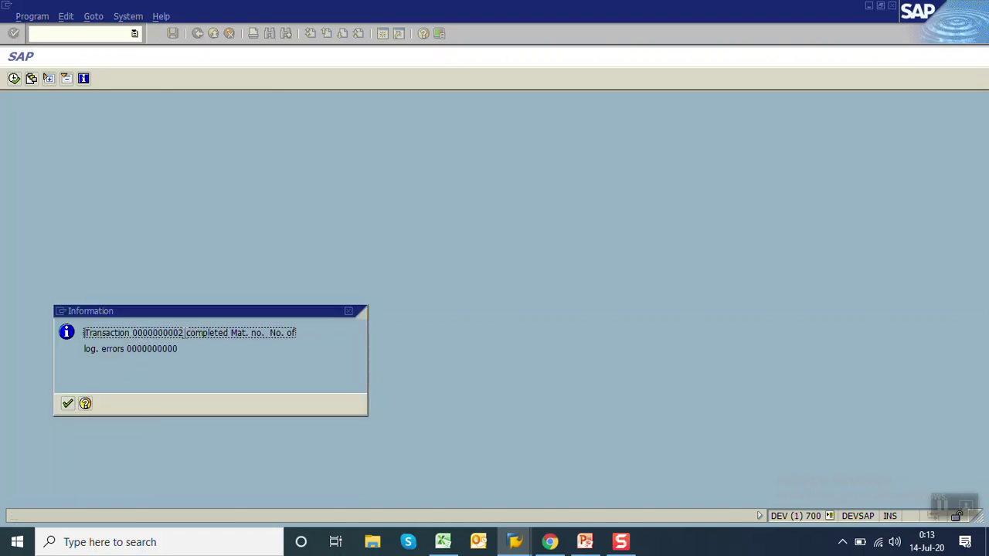
click(68, 404)
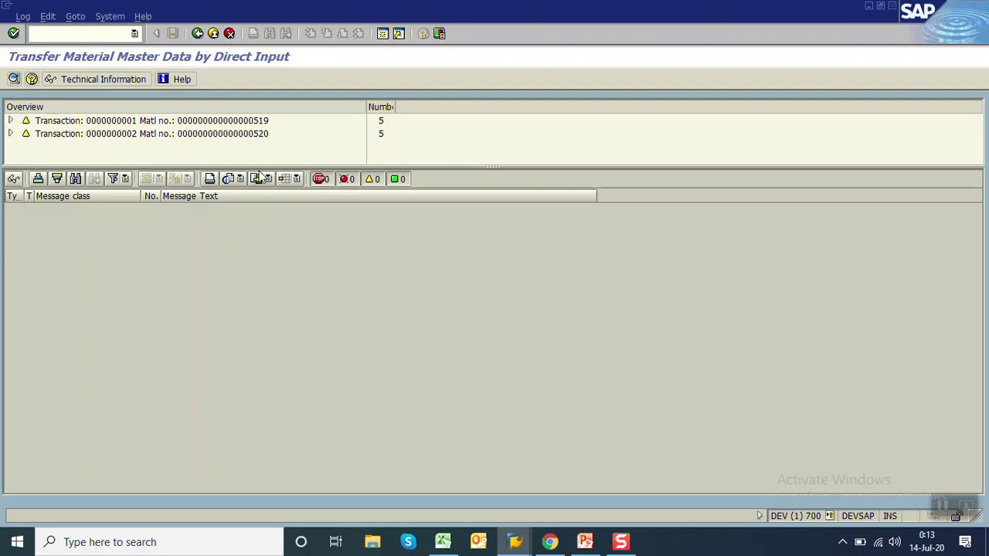
Enlarge the log overview and expand both transactions to examine the messages for the transferred materials.
drag(259, 168, 277, 290)
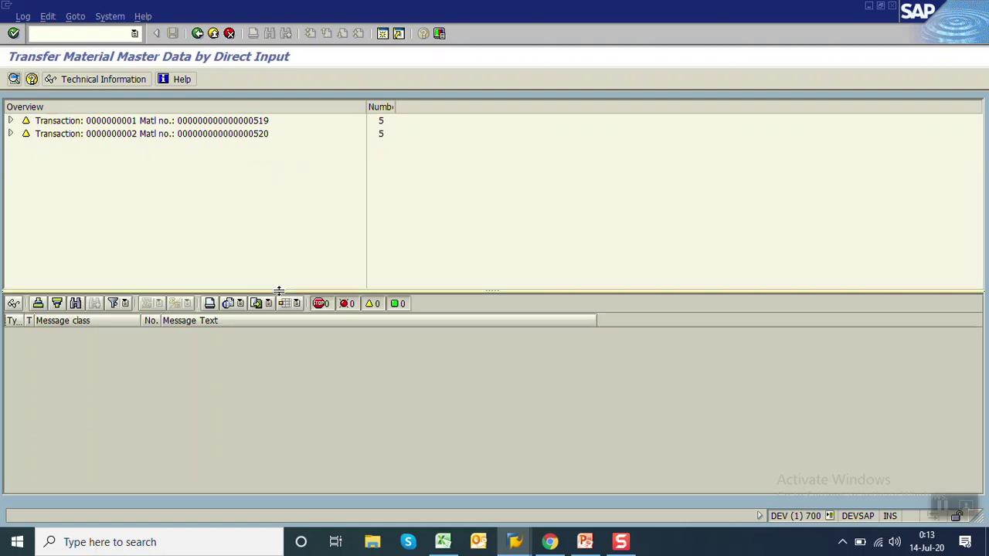
click(11, 121)
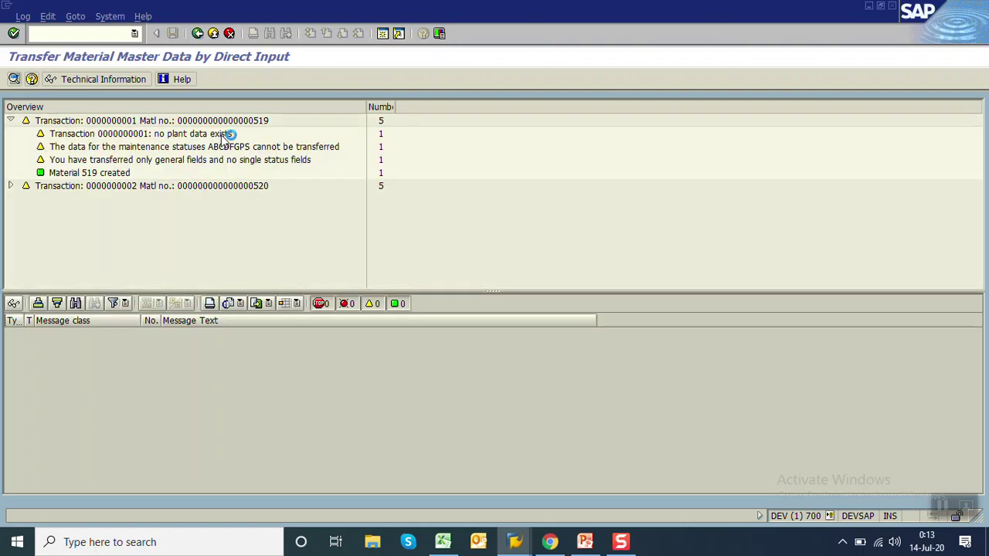
click(11, 186)
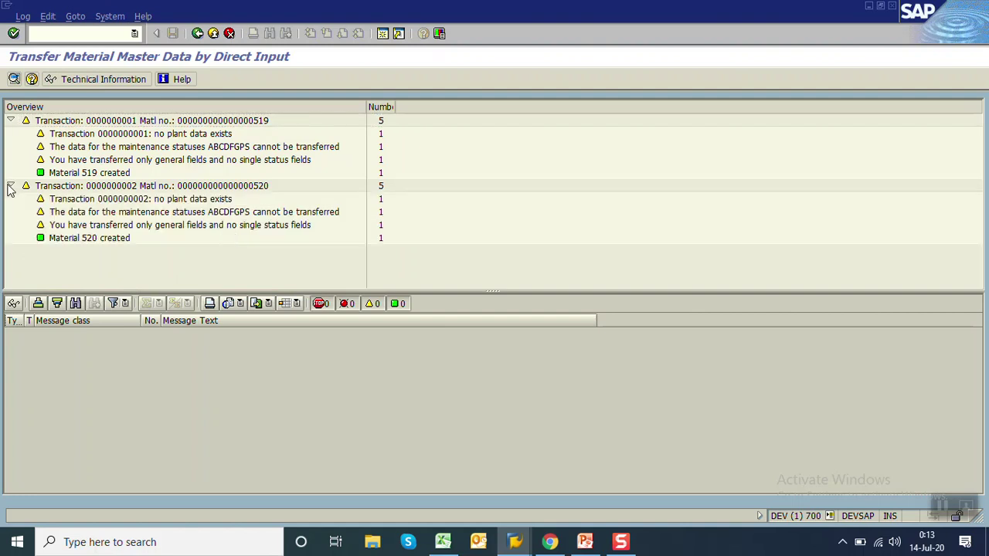
click(108, 238)
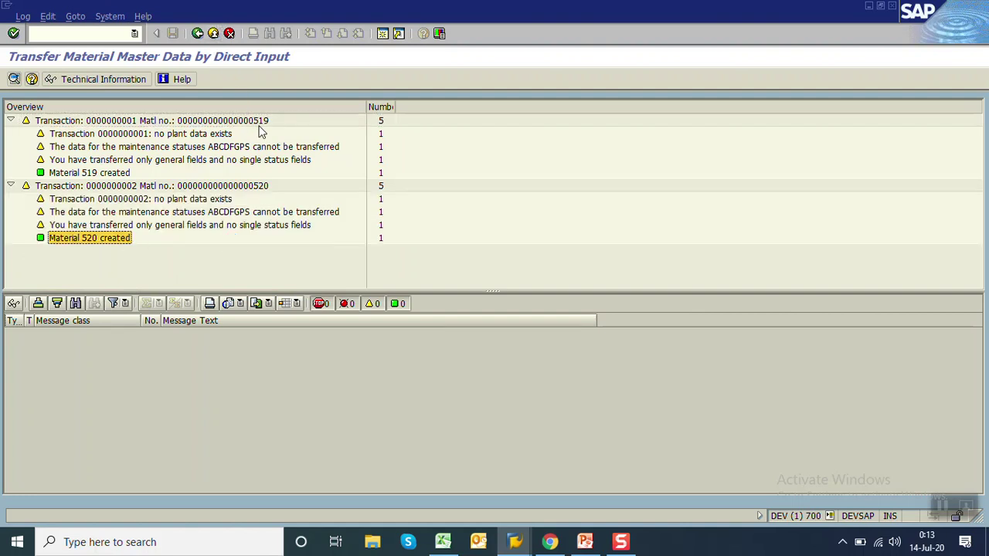
Display material 519 in the Display Material session and compare its description with the source rows in the Excel workbook.
click(514, 542)
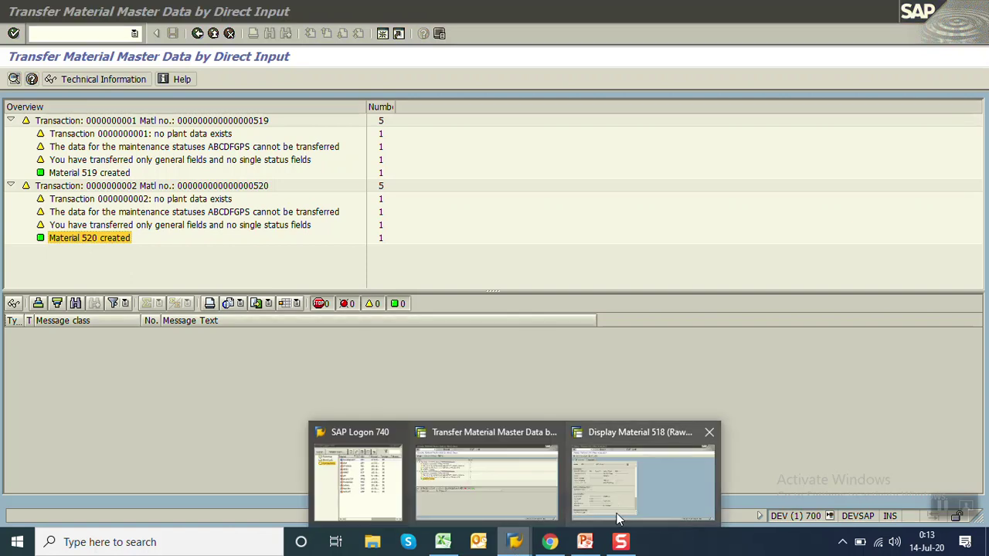
click(618, 513)
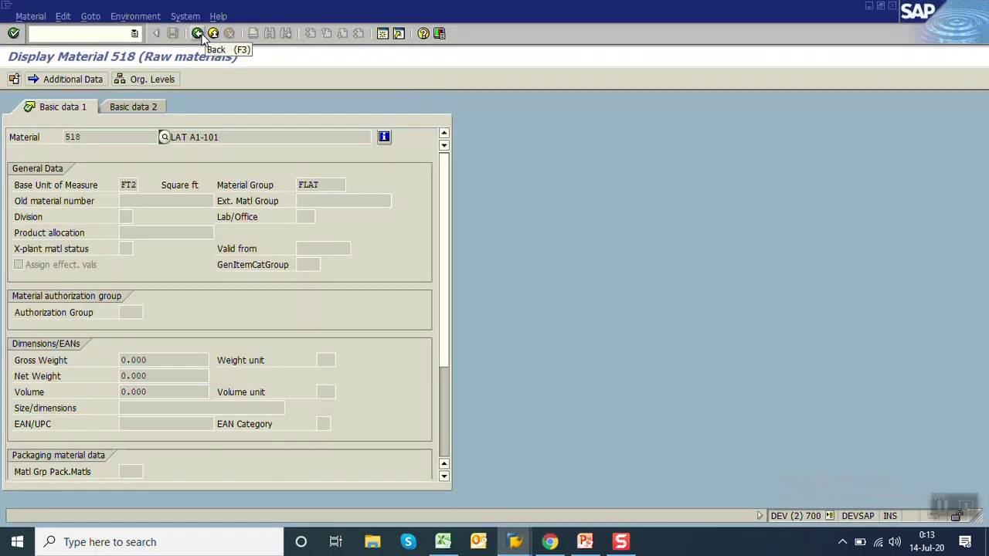
drag(239, 141, 120, 150)
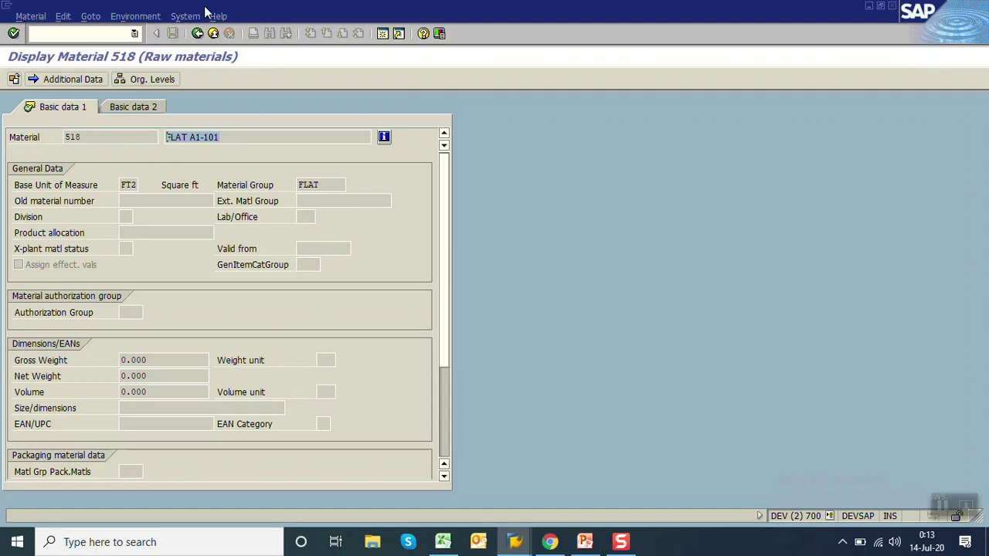
click(198, 34)
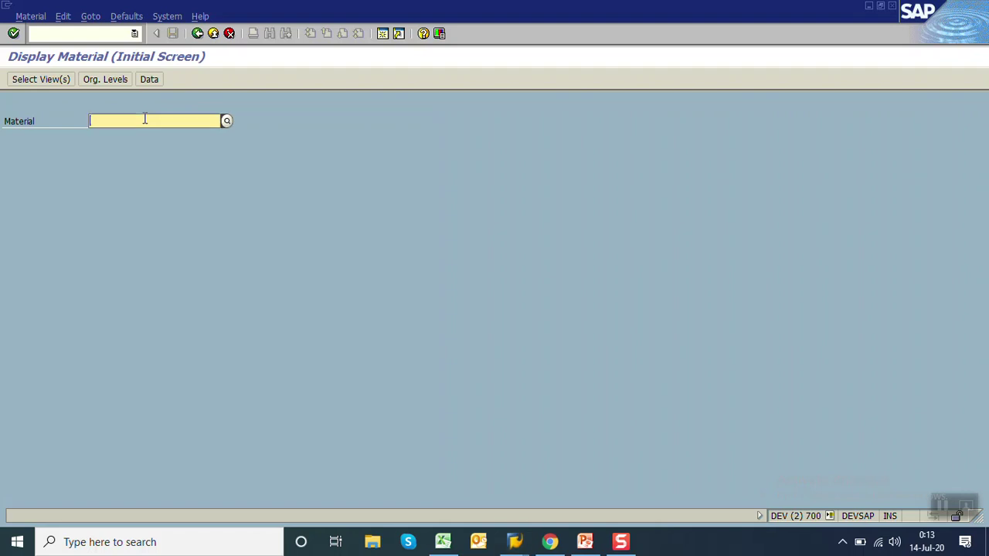
key(BackSpace)
text(519)
key(Return)
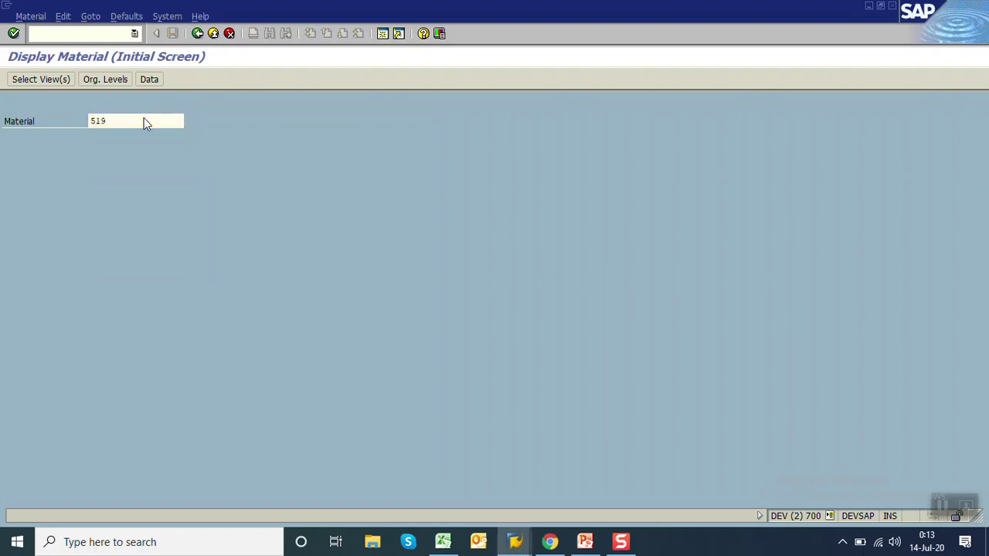
key(Return)
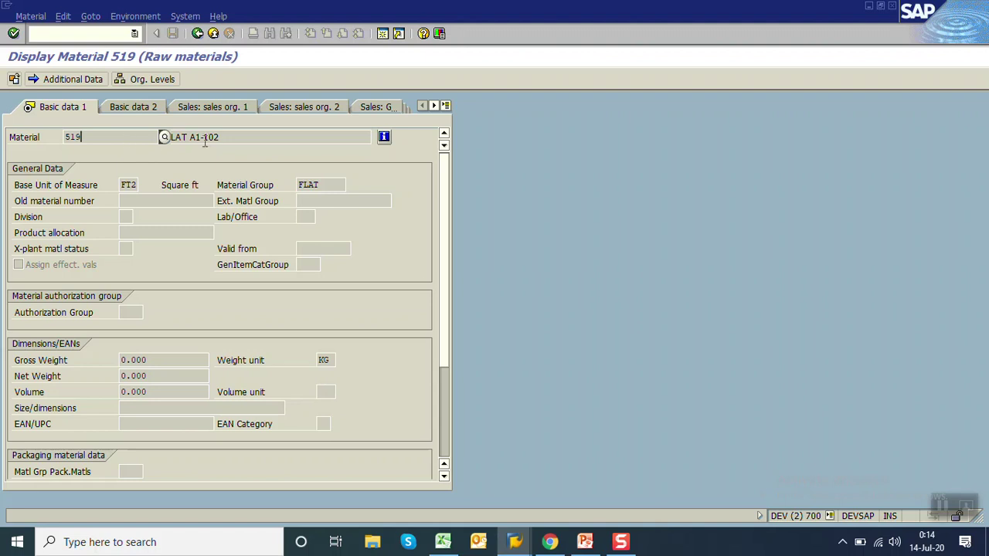
click(245, 133)
drag(251, 135, 181, 137)
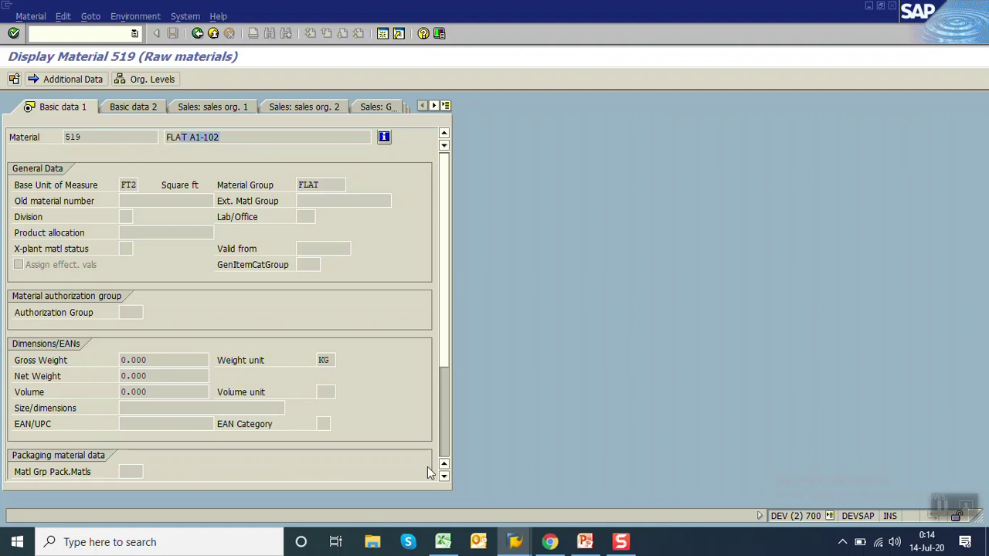
click(443, 542)
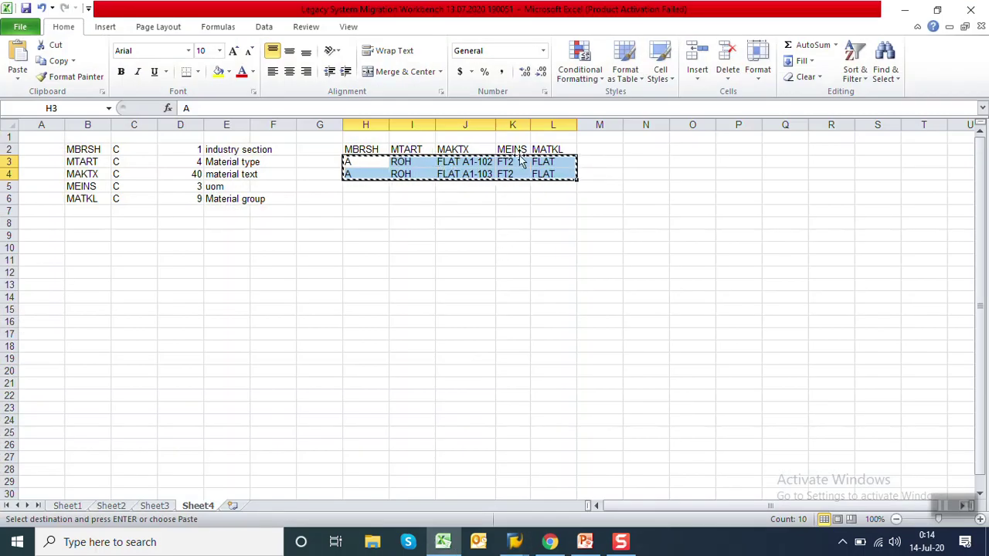
click(905, 10)
Display material 520 to check its description and base unit of measure, and return to SAP Easy Access.
click(197, 33)
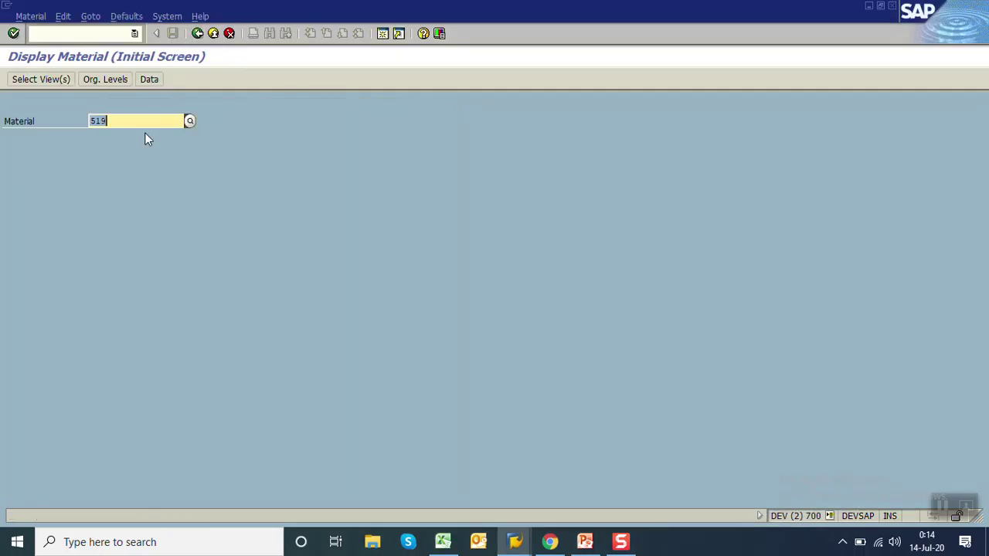
text(519)
key(Return)
text(520)
key(Return)
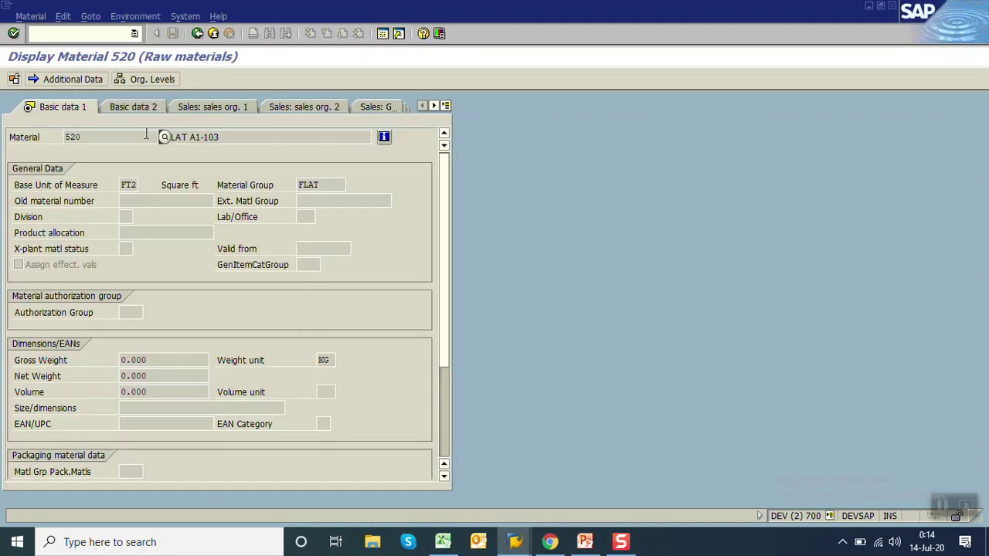
click(222, 137)
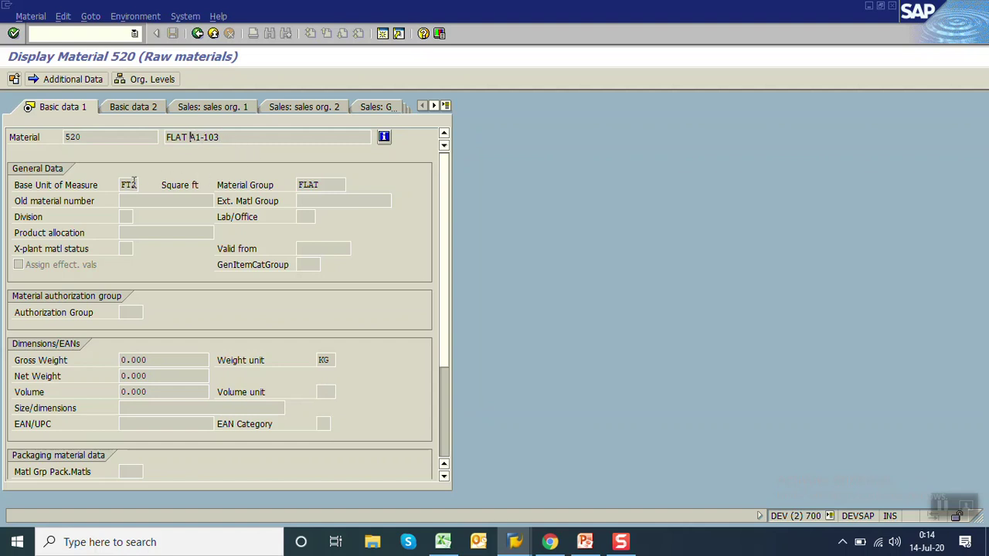
key(ctrl+Left)
click(197, 34)
click(197, 34)
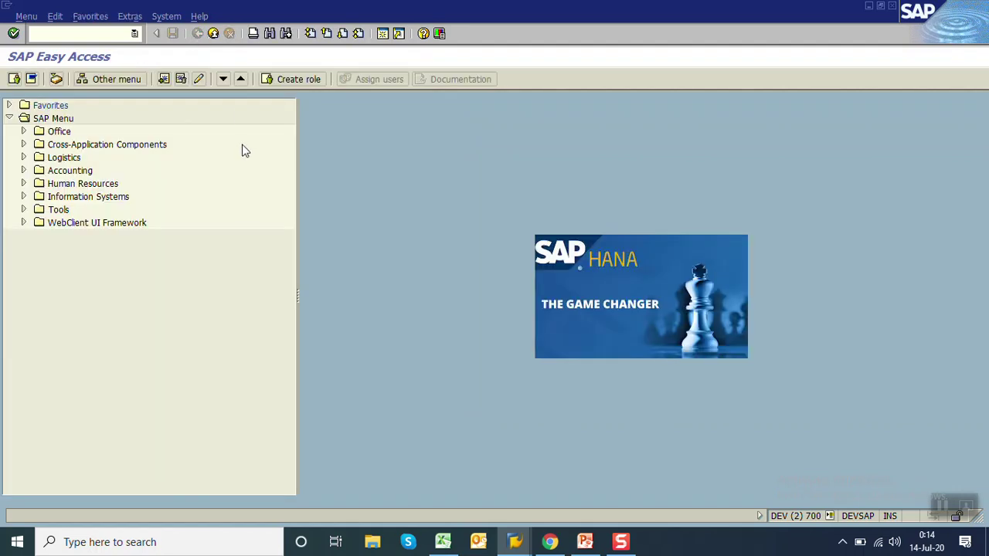
Switch to the PowerPoint presentation and review slides 23 and 24 on the LSMW direct input method and its steps.
click(585, 542)
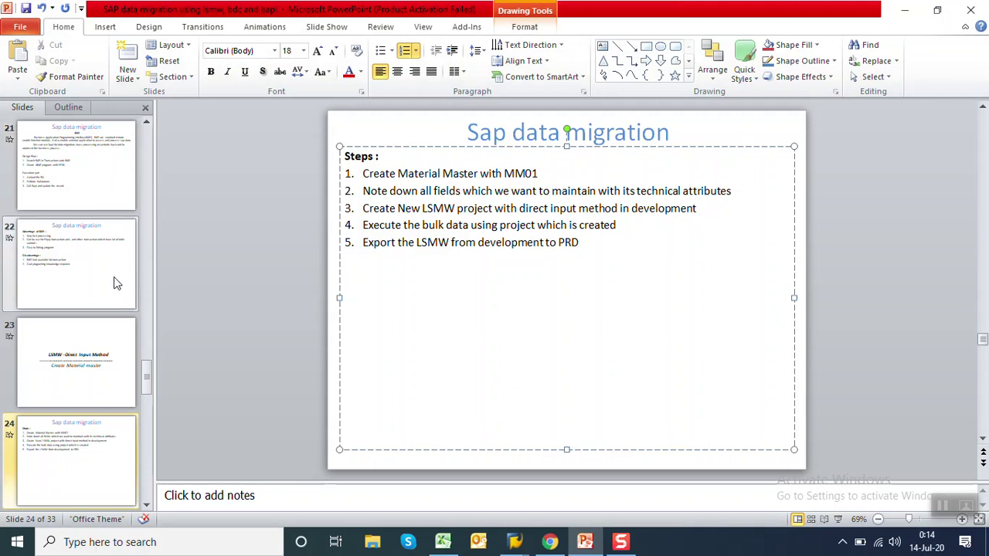
click(106, 356)
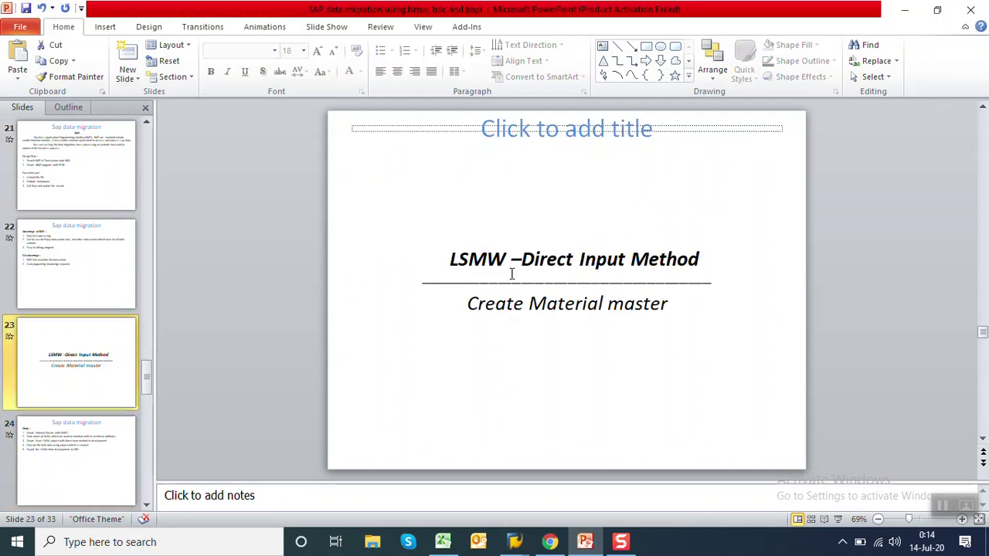
click(115, 430)
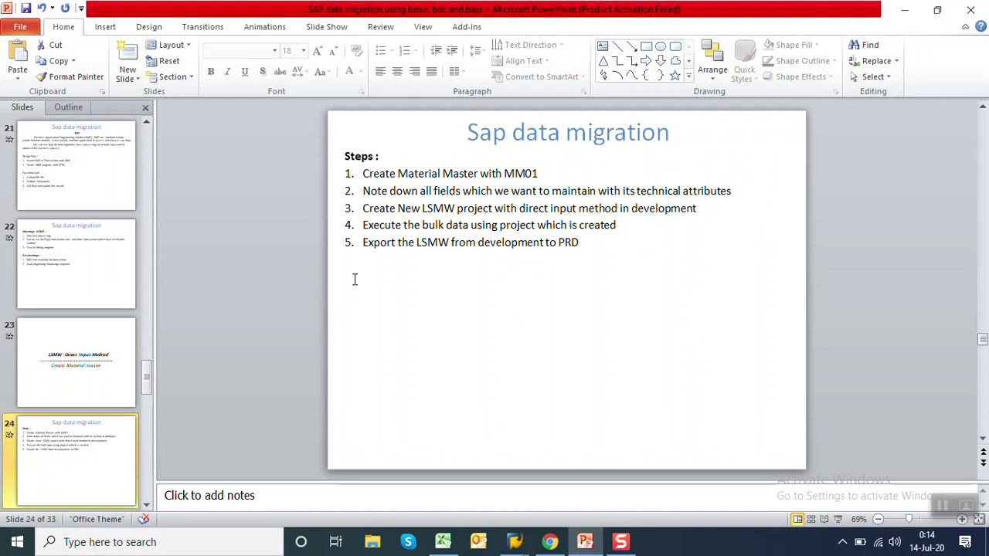
click(363, 207)
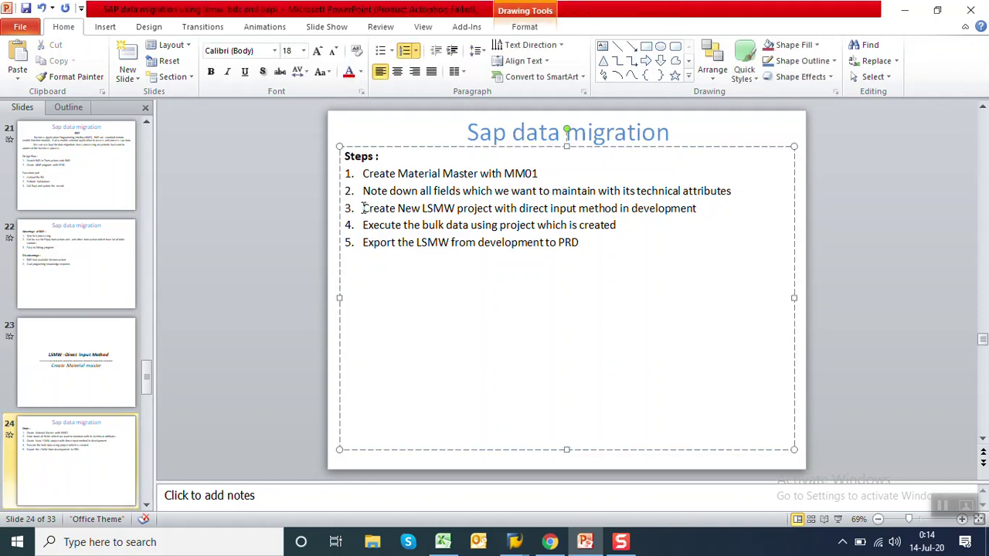